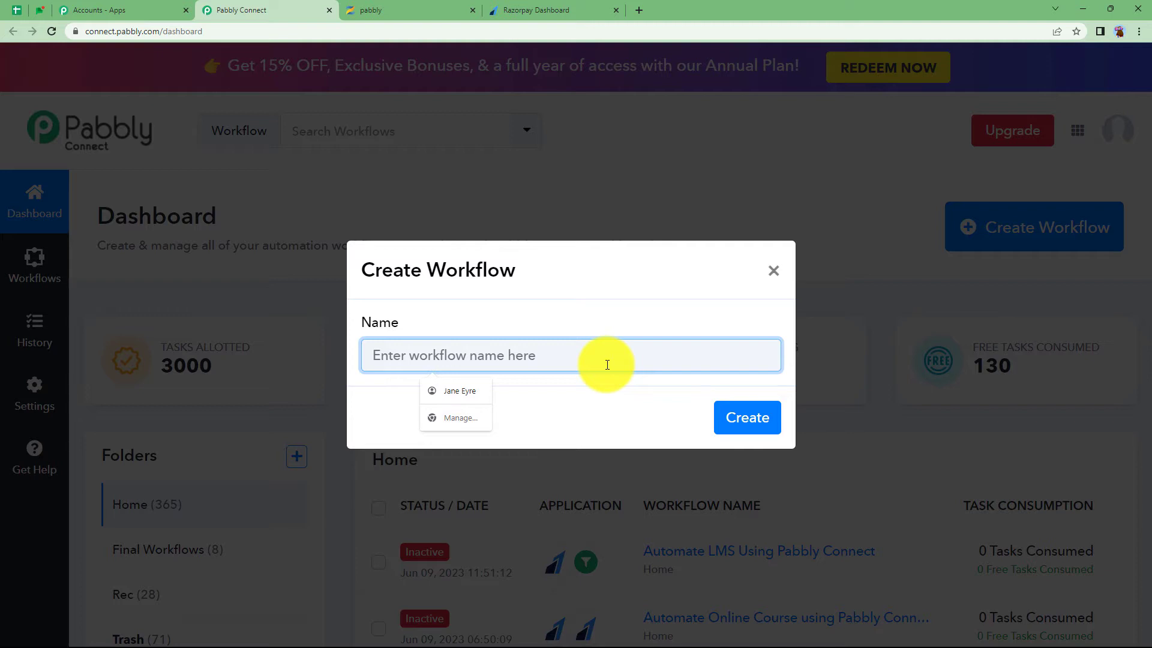
# Create a new workflow named 'Automate Zenler and Razorpay'
pyautogui.write('Automate Zenler and Razorpay')
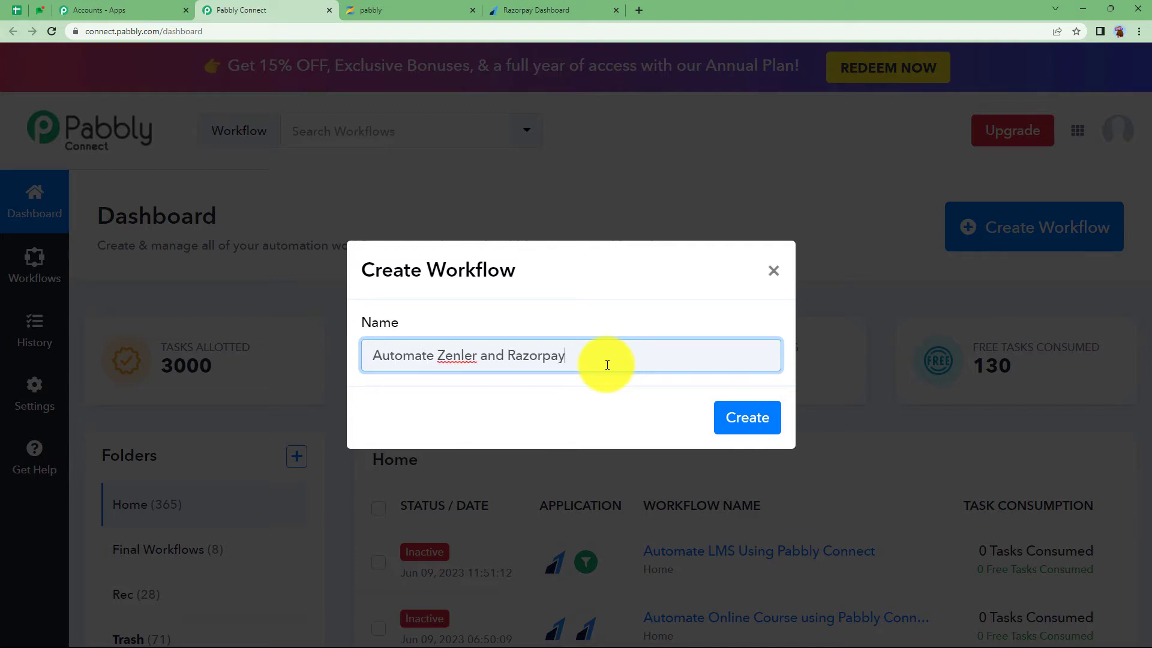
pyautogui.click(745, 417)
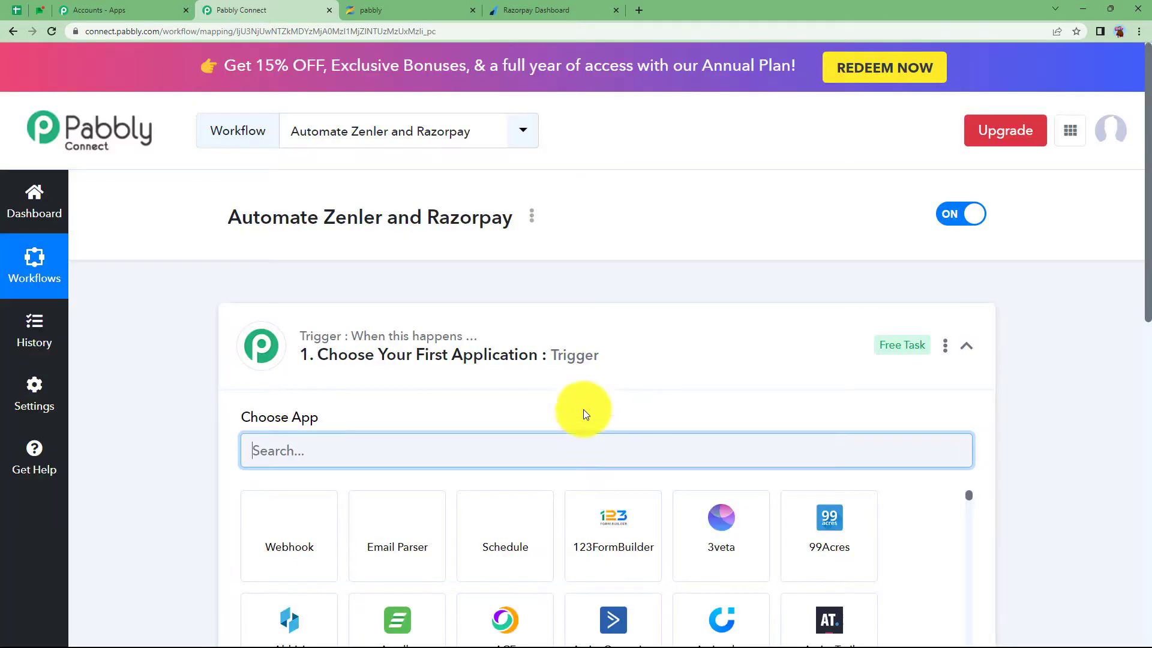
pyautogui.click(593, 353)
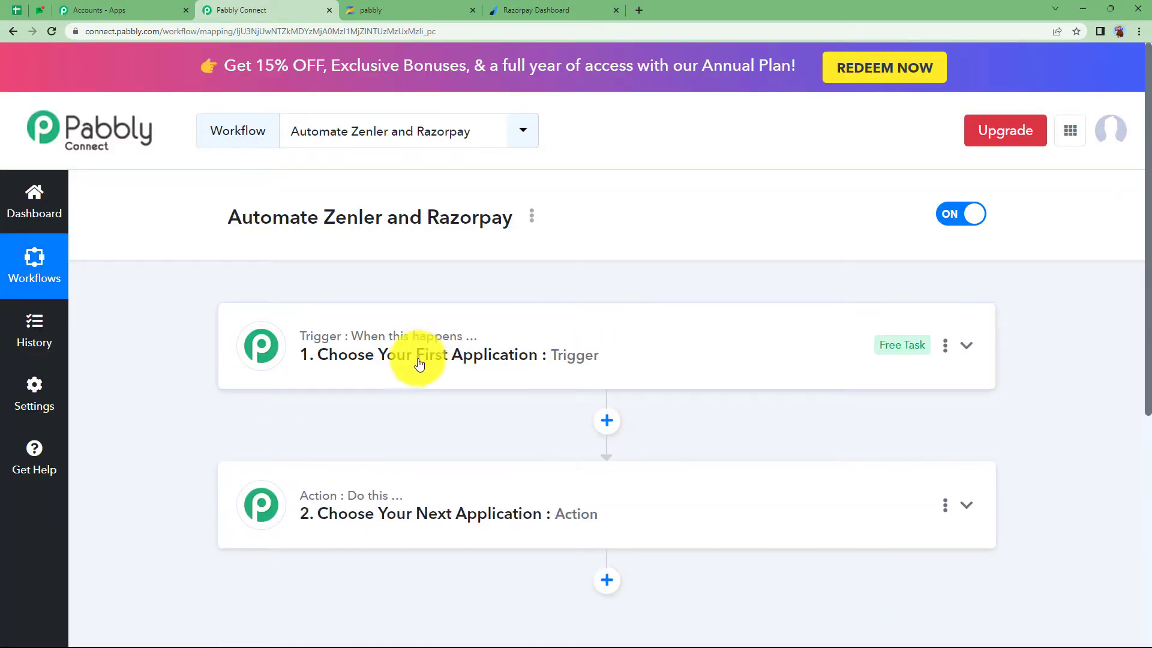
# Look over the empty trigger and action steps by expanding and collapsing their app choosers
pyautogui.moveTo(394, 502)
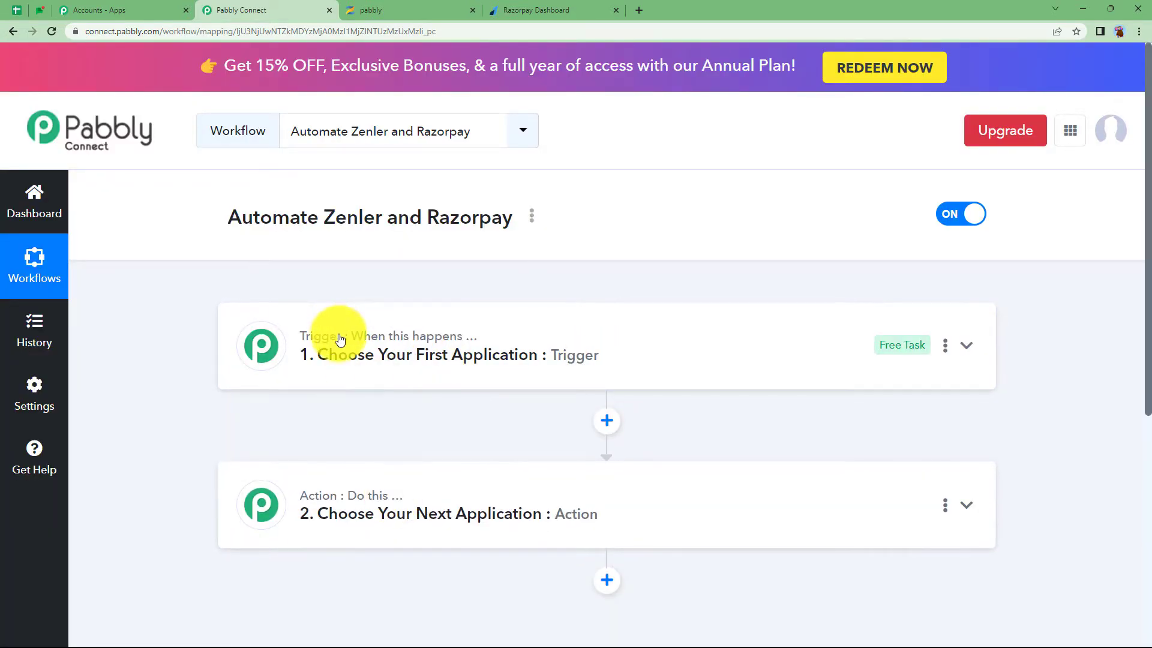
pyautogui.moveTo(339, 348)
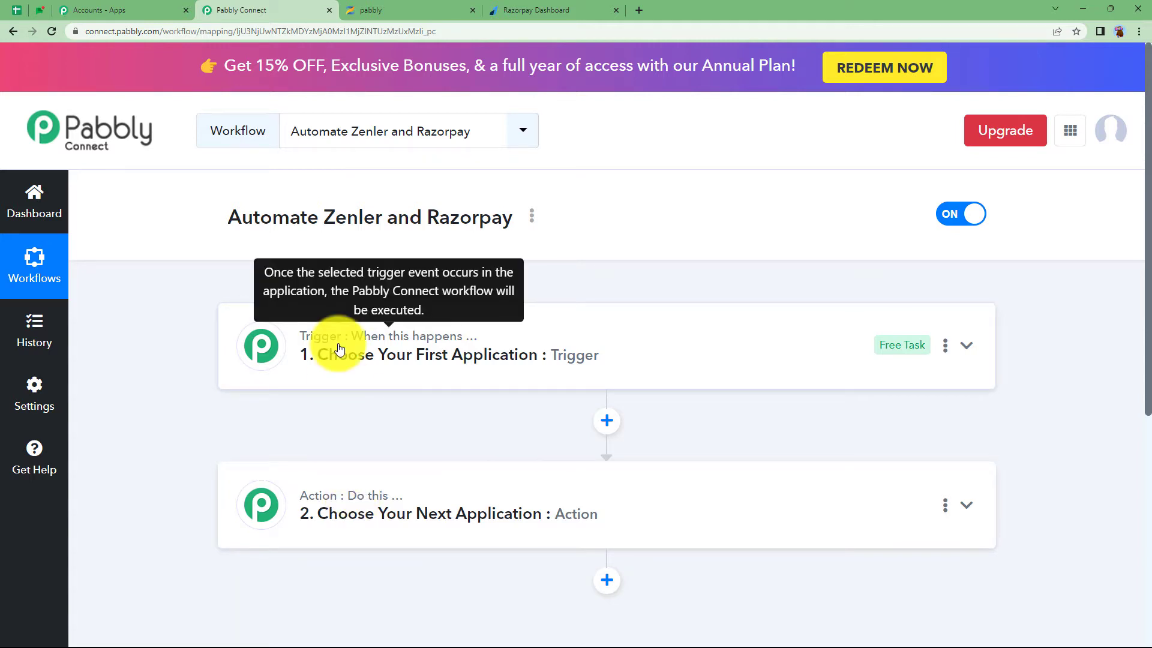
pyautogui.click(338, 348)
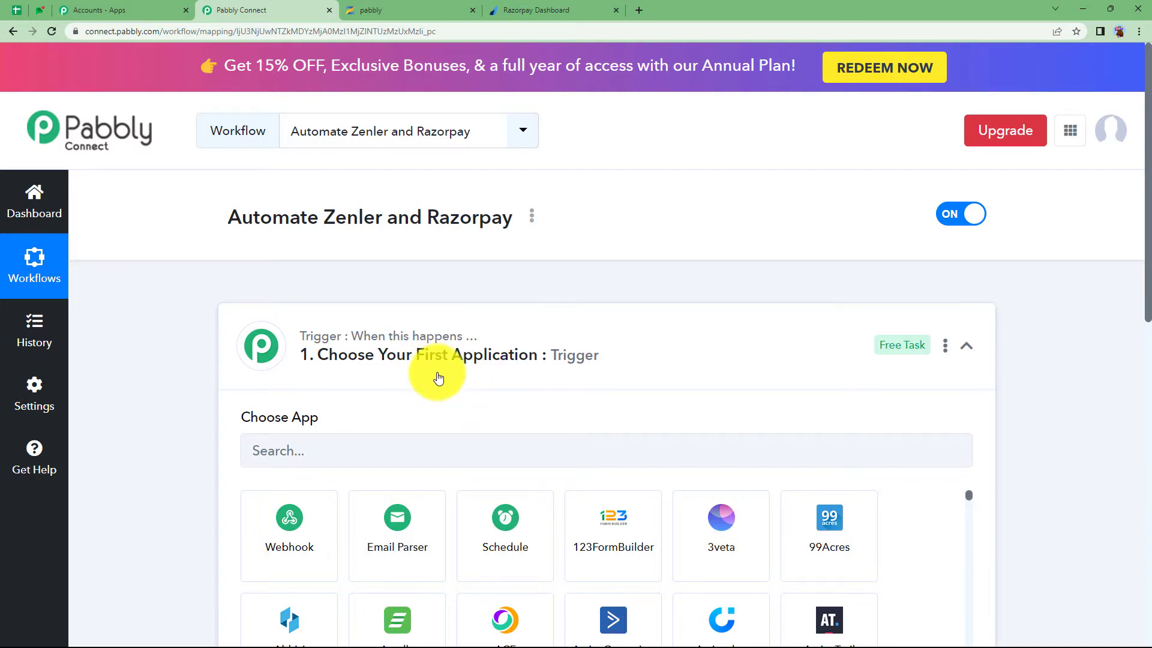
pyautogui.click(441, 345)
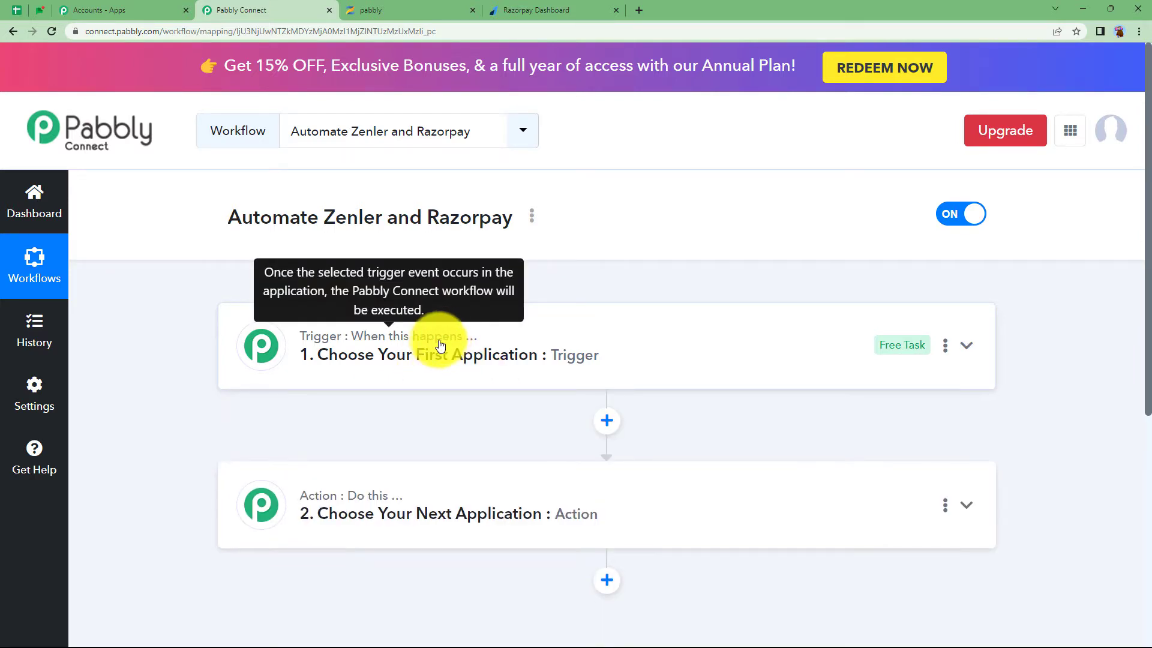
pyautogui.moveTo(387, 505)
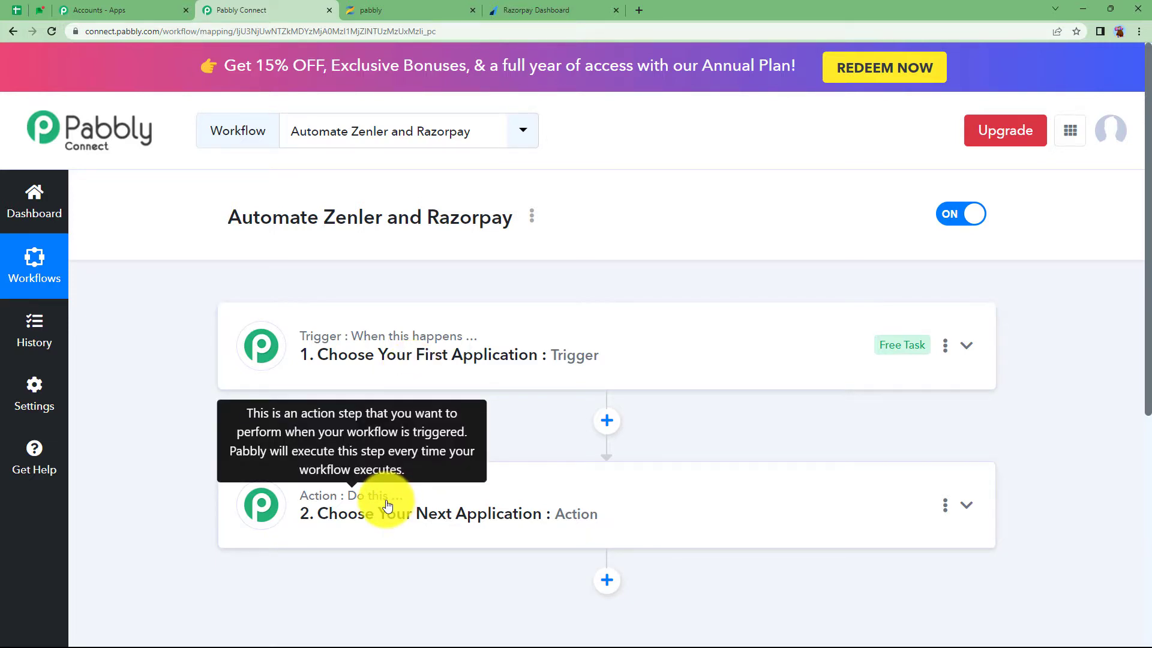
pyautogui.click(380, 336)
pyautogui.click(376, 444)
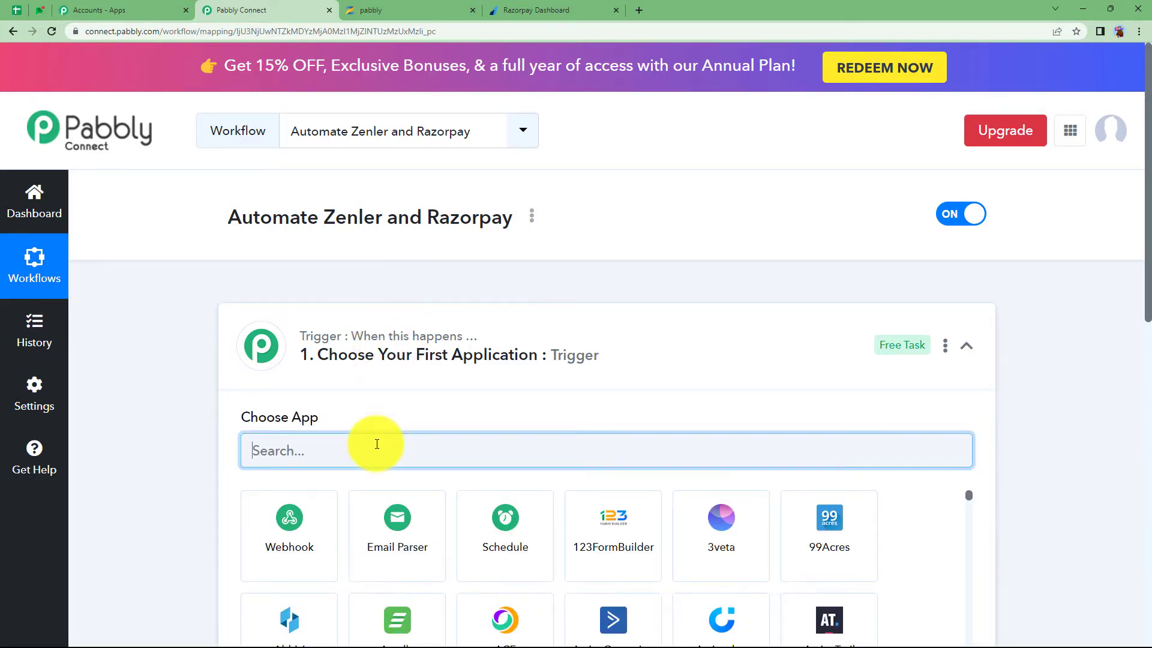
pyautogui.click(359, 348)
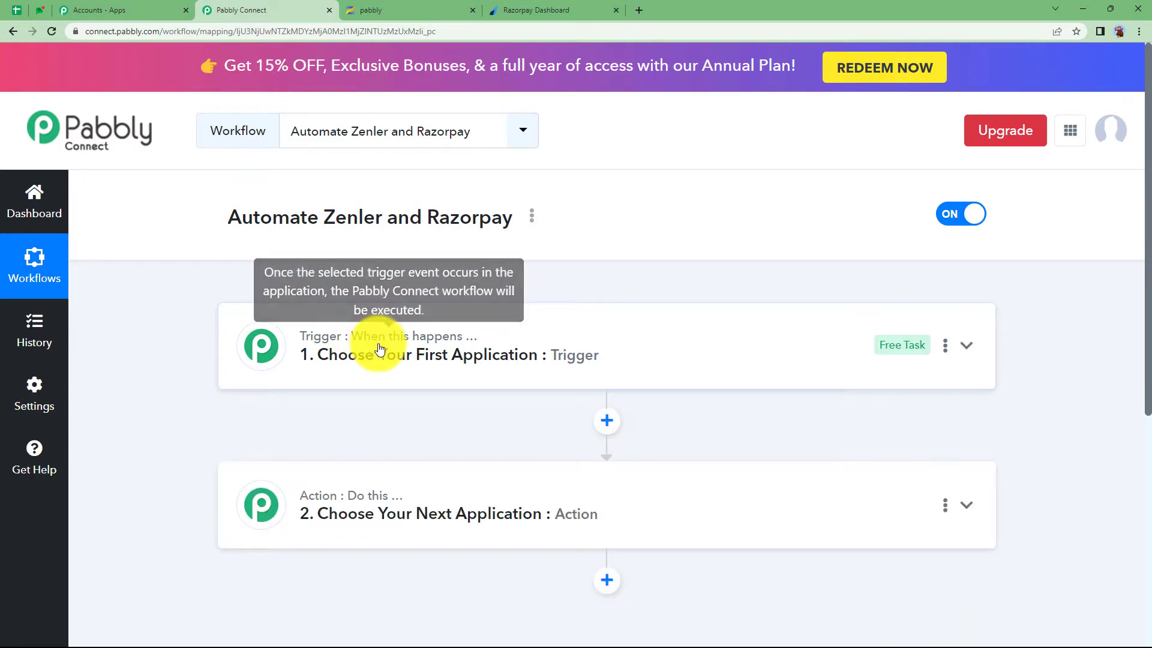
pyautogui.click(412, 497)
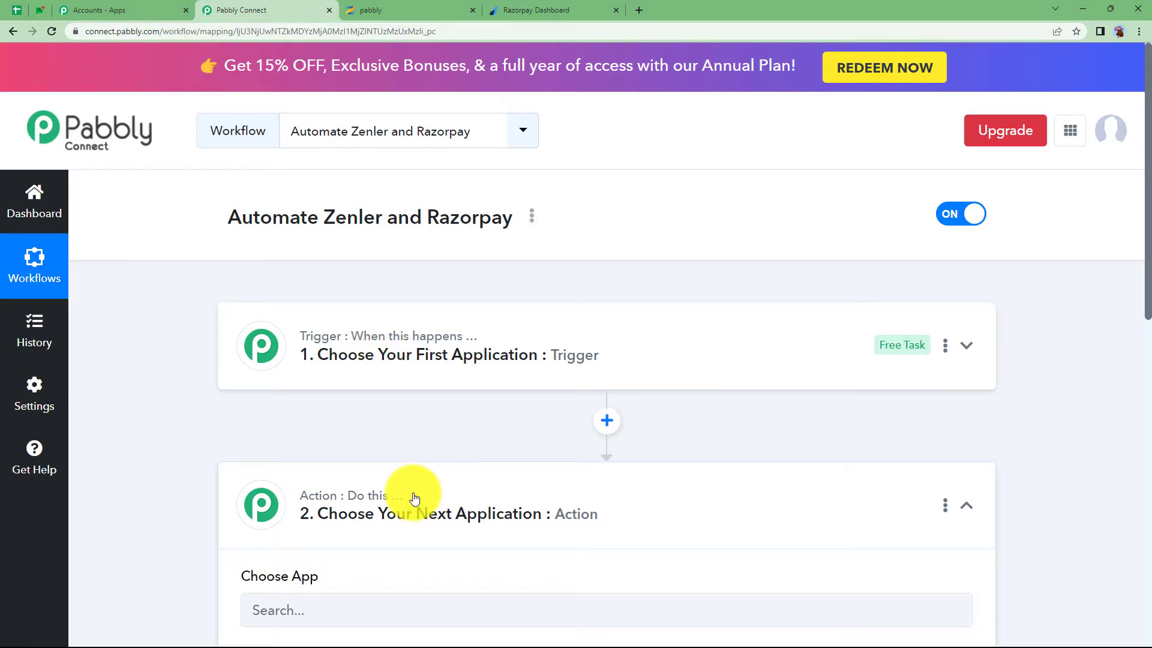
pyautogui.click(414, 351)
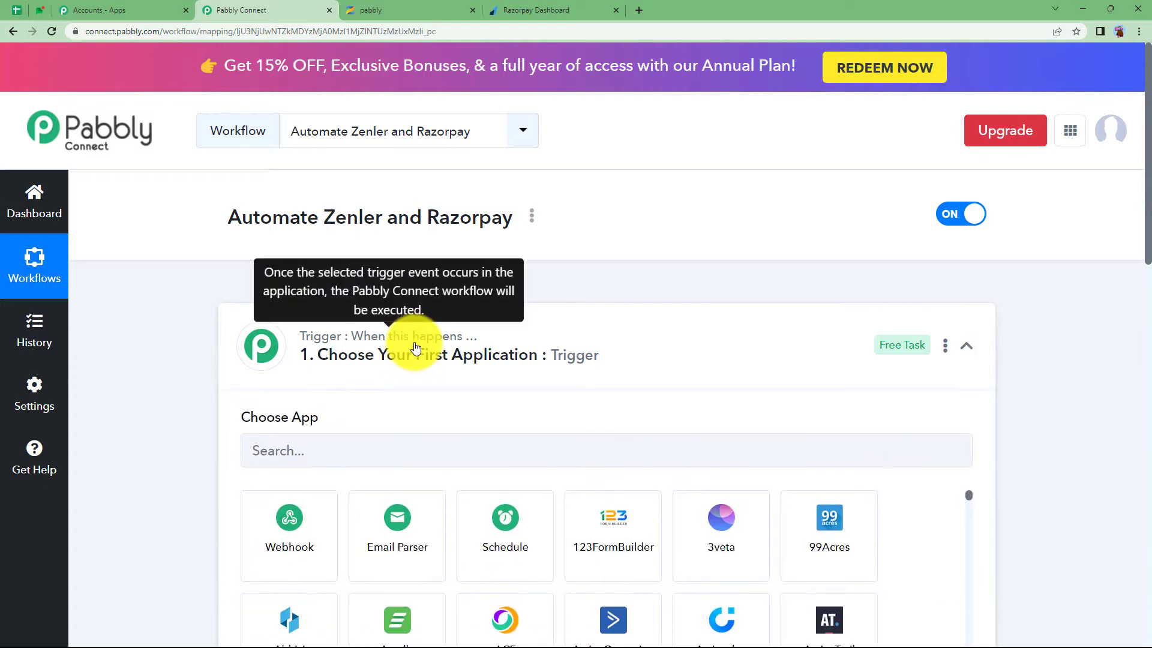
# Glance at the Razorpay payment pages and Zenler dashboard, then expand the trigger's app chooser
pyautogui.click(463, 17)
pyautogui.click(524, 18)
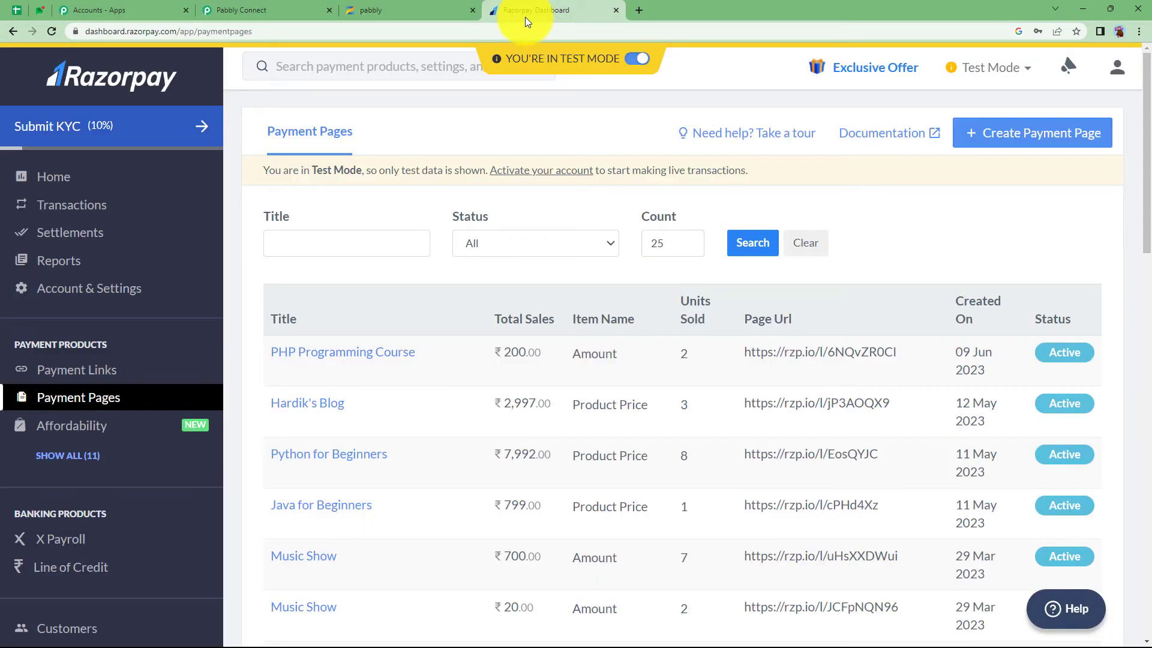
pyautogui.click(240, 10)
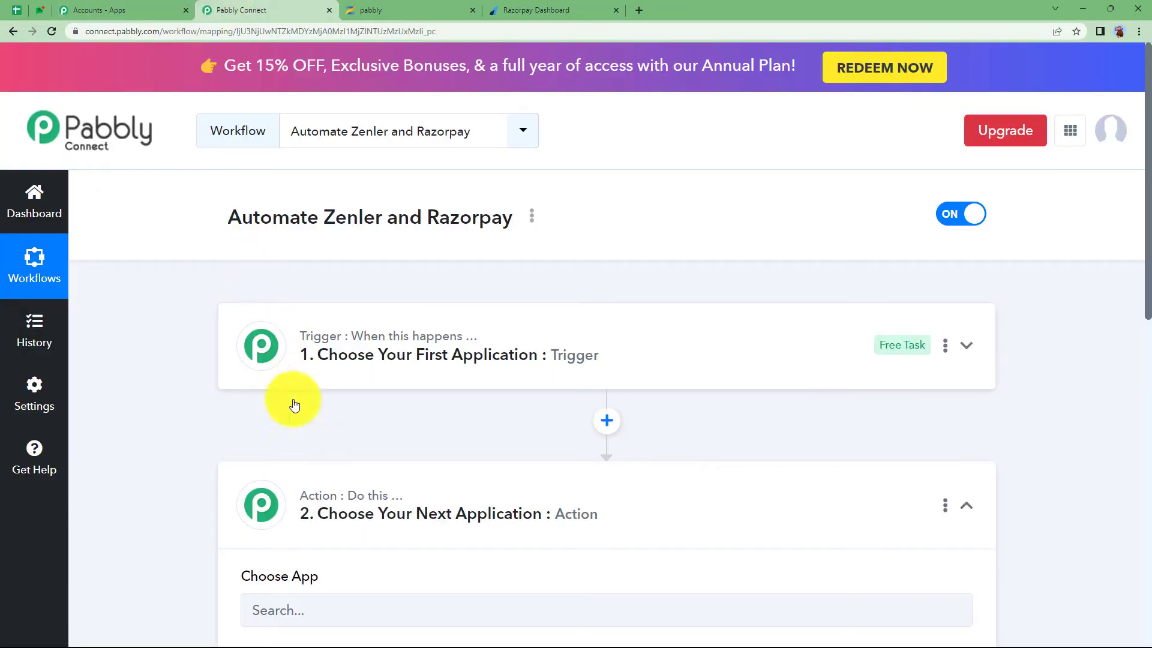
pyautogui.click(392, 10)
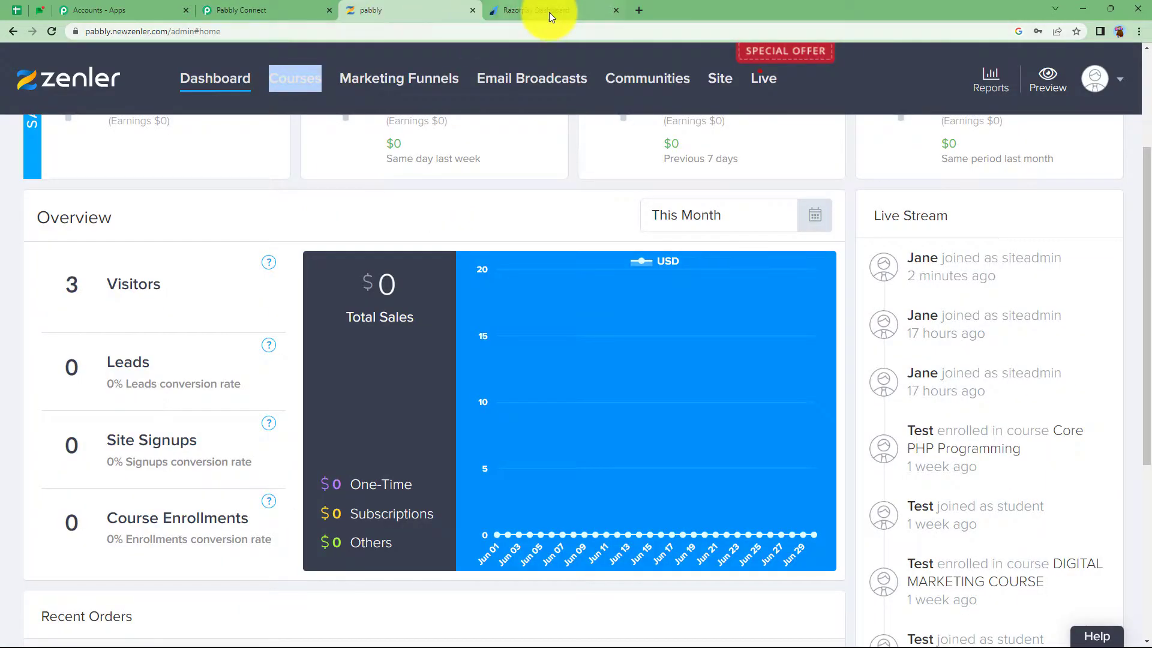
pyautogui.click(532, 10)
pyautogui.click(289, 7)
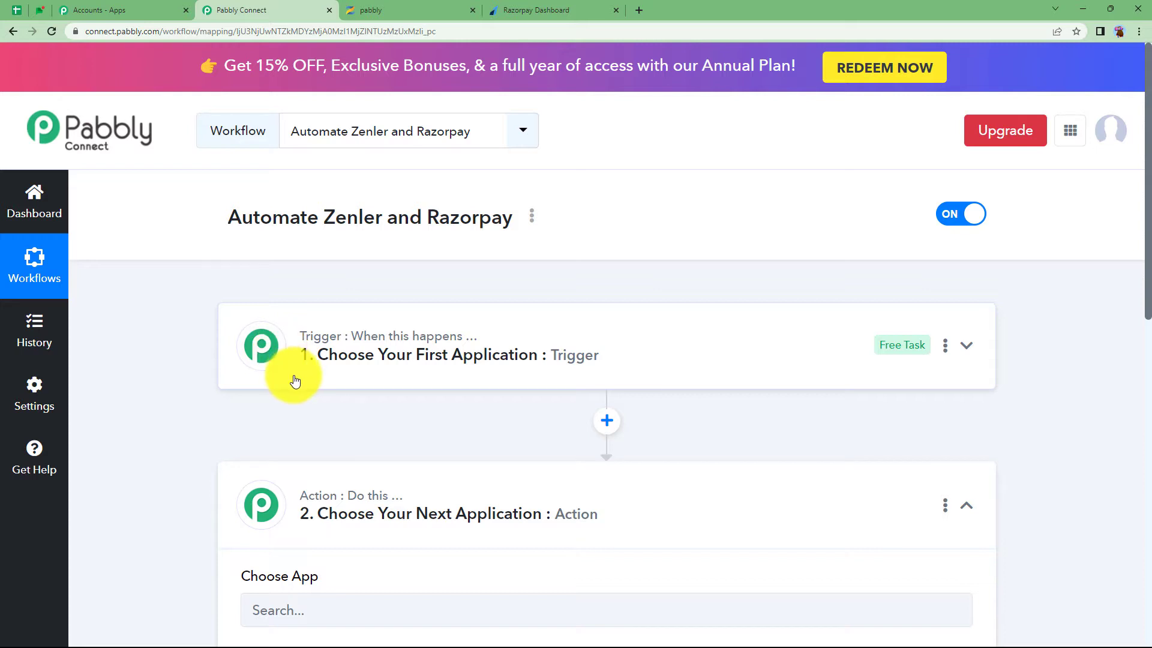
pyautogui.click(347, 351)
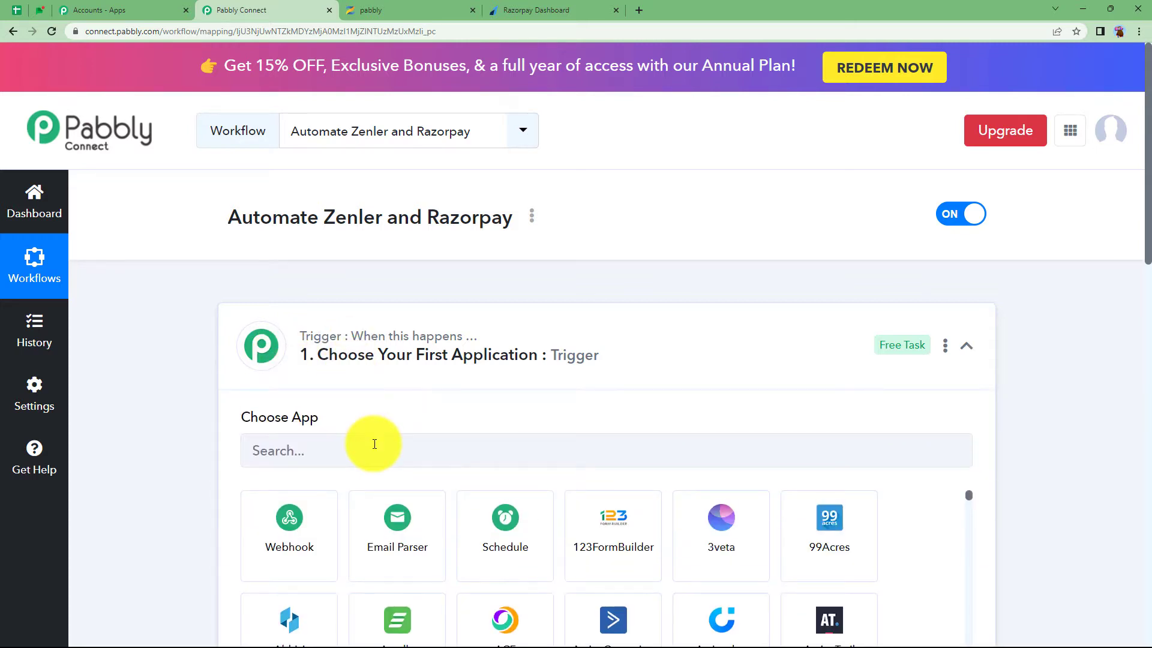
# Set the trigger app to Razorpay, found by searching 'razo', with the Payment Captured event
pyautogui.click(374, 449)
pyautogui.write('razor')
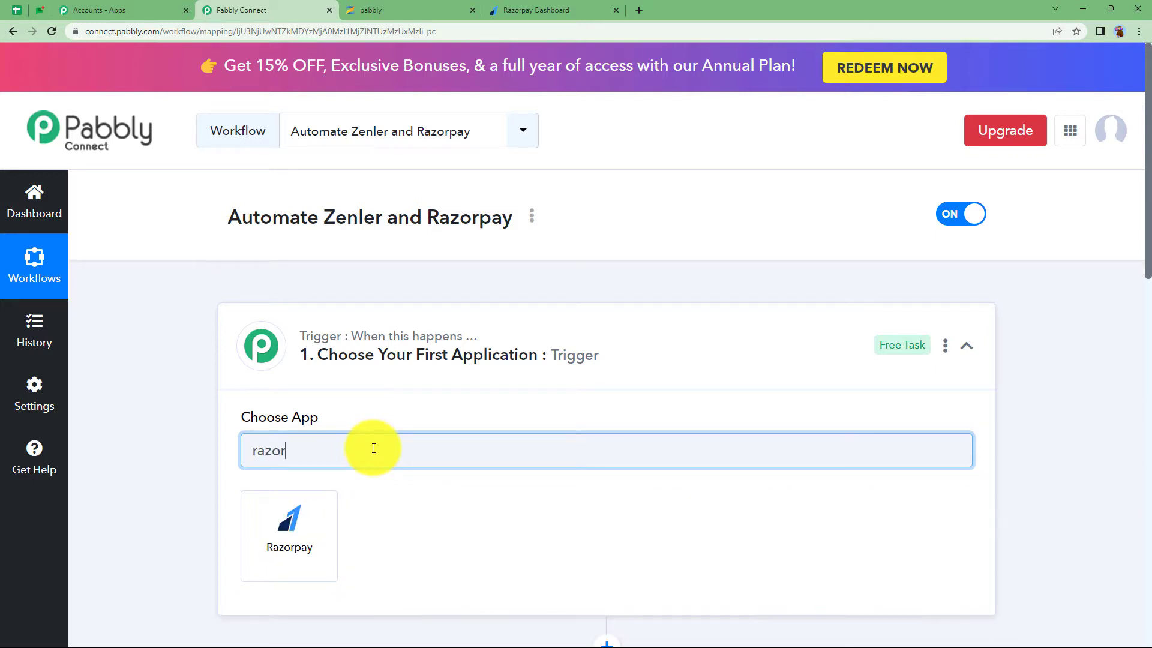
pyautogui.click(312, 540)
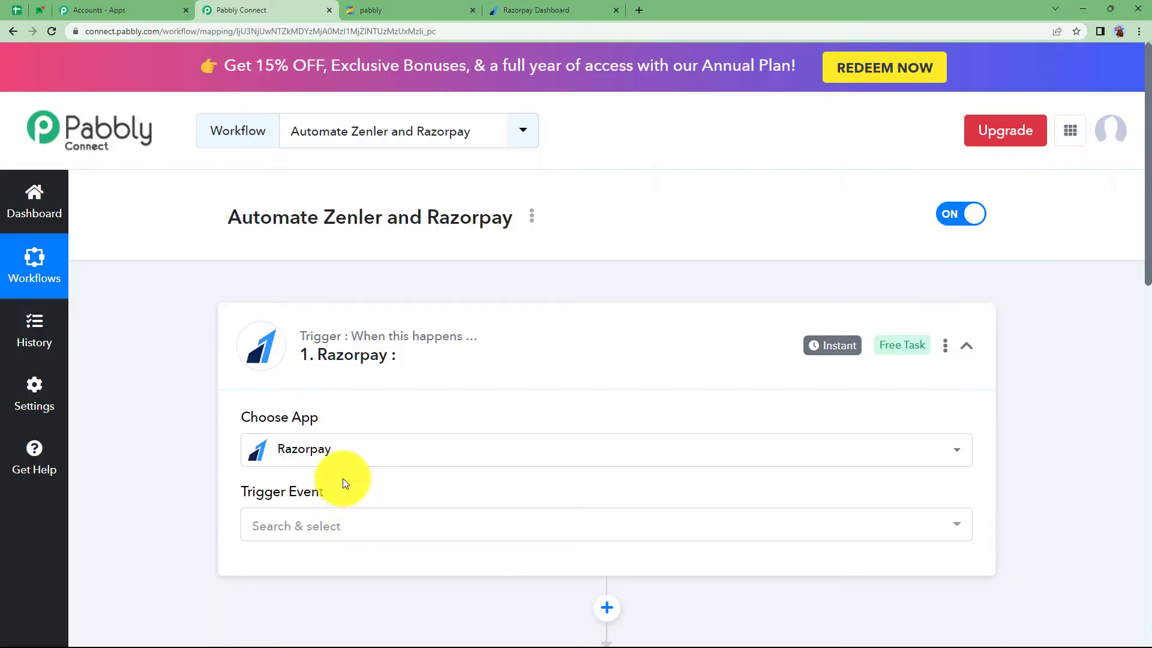
pyautogui.click(336, 520)
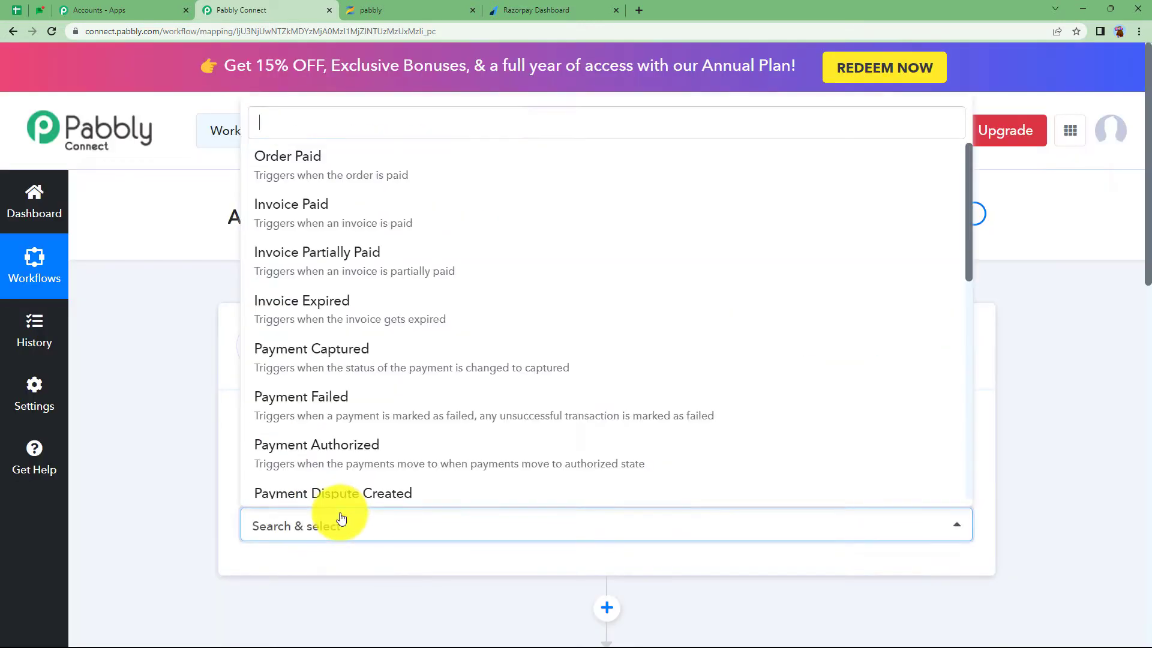
pyautogui.click(350, 363)
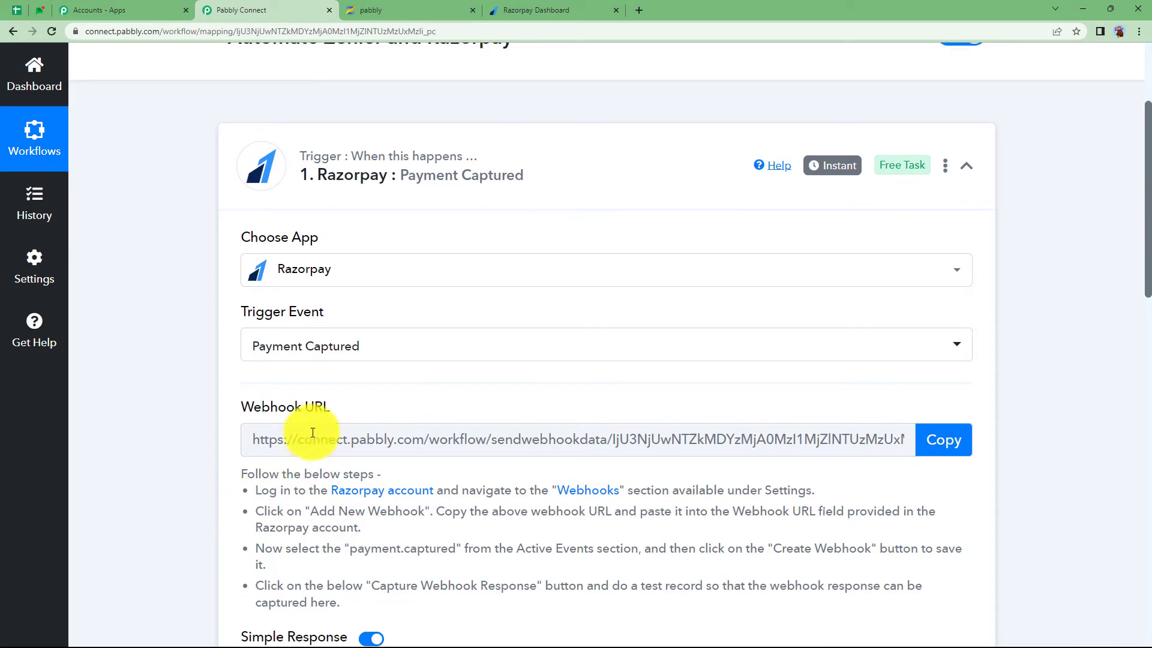
pyautogui.moveTo(301, 419)
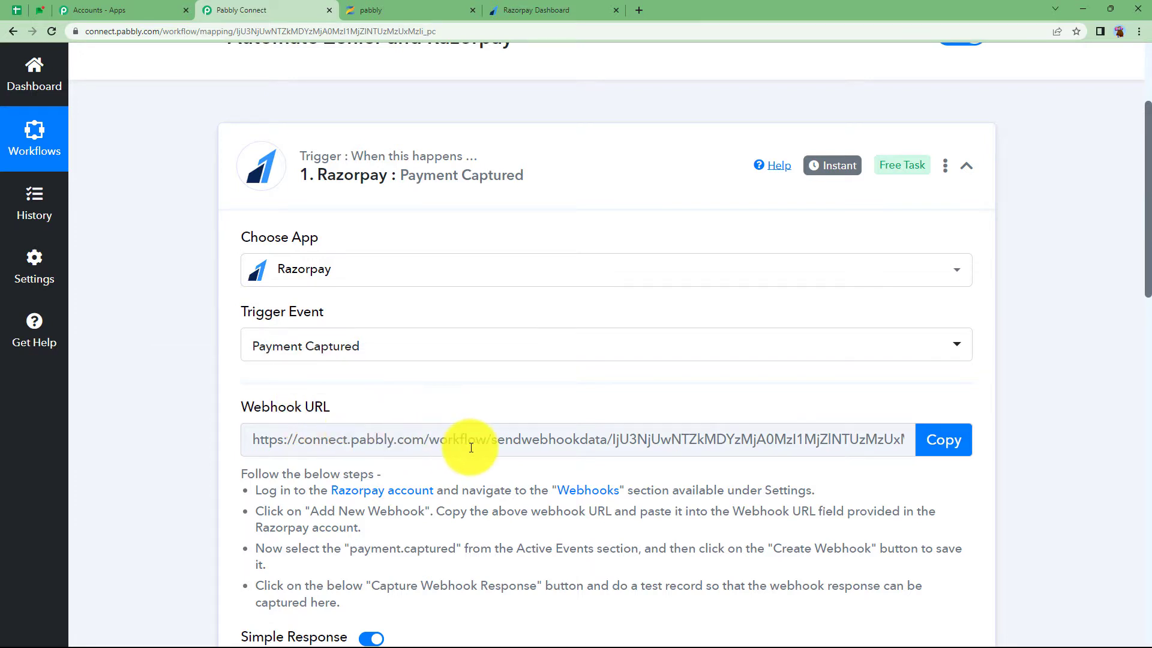
# Copy the webhook URL, start capturing the webhook response, and switch to the Razorpay dashboard
pyautogui.scroll(-3, 436, 464)
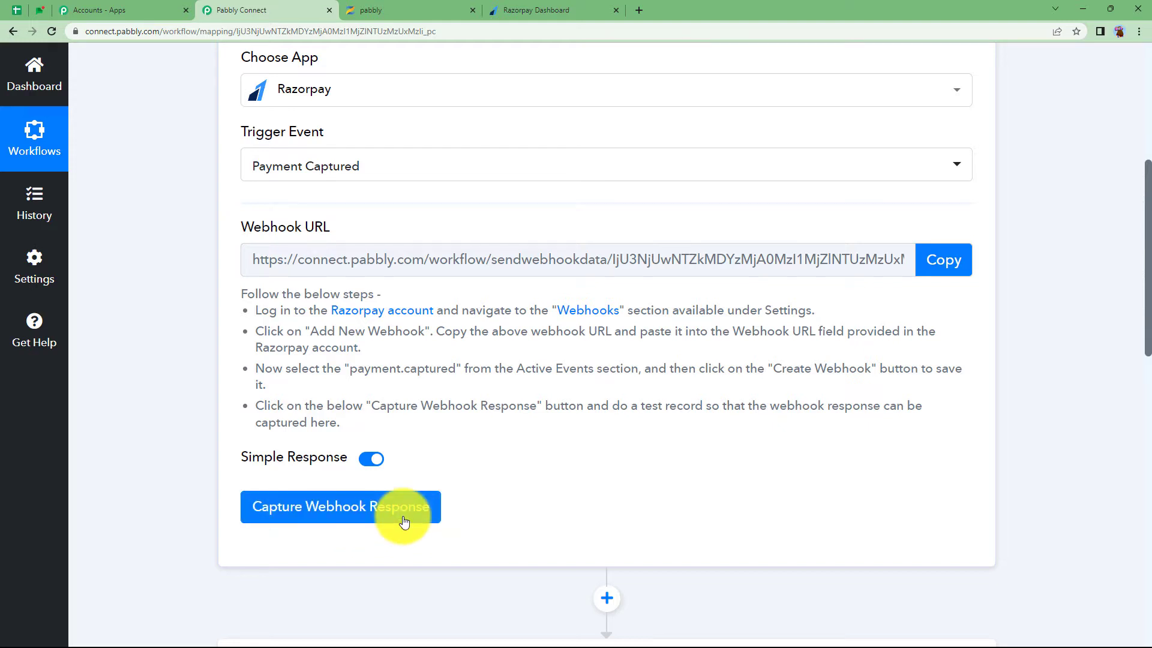
pyautogui.moveTo(236, 290); pyautogui.dragTo(402, 433)
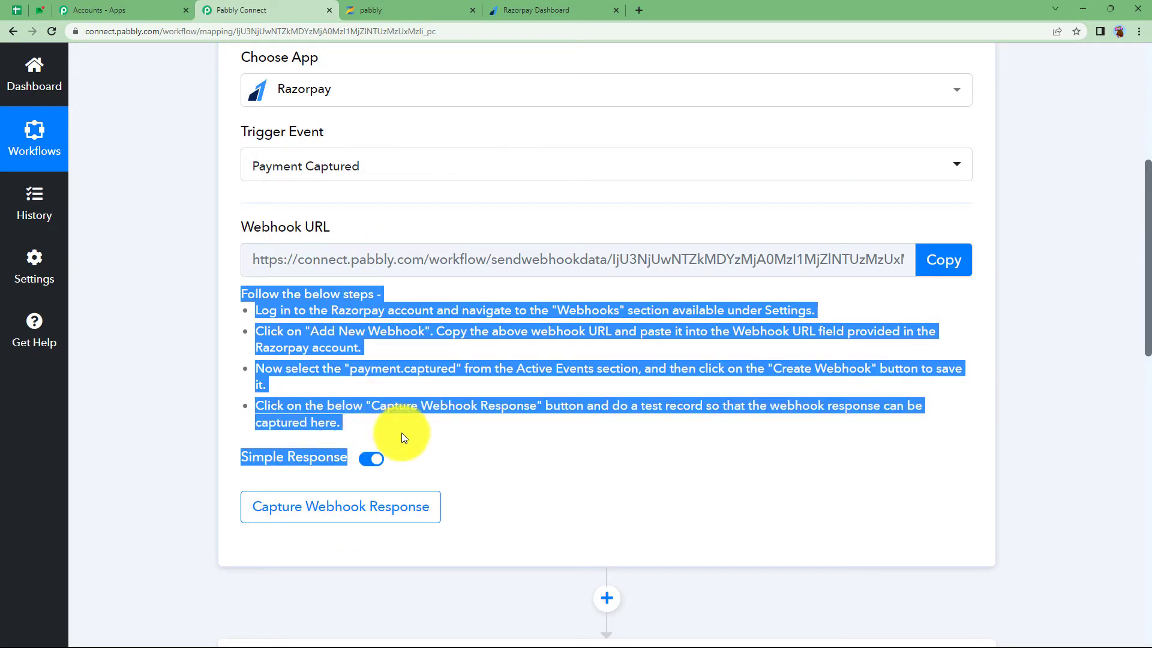
pyautogui.click(401, 433)
pyautogui.click(929, 272)
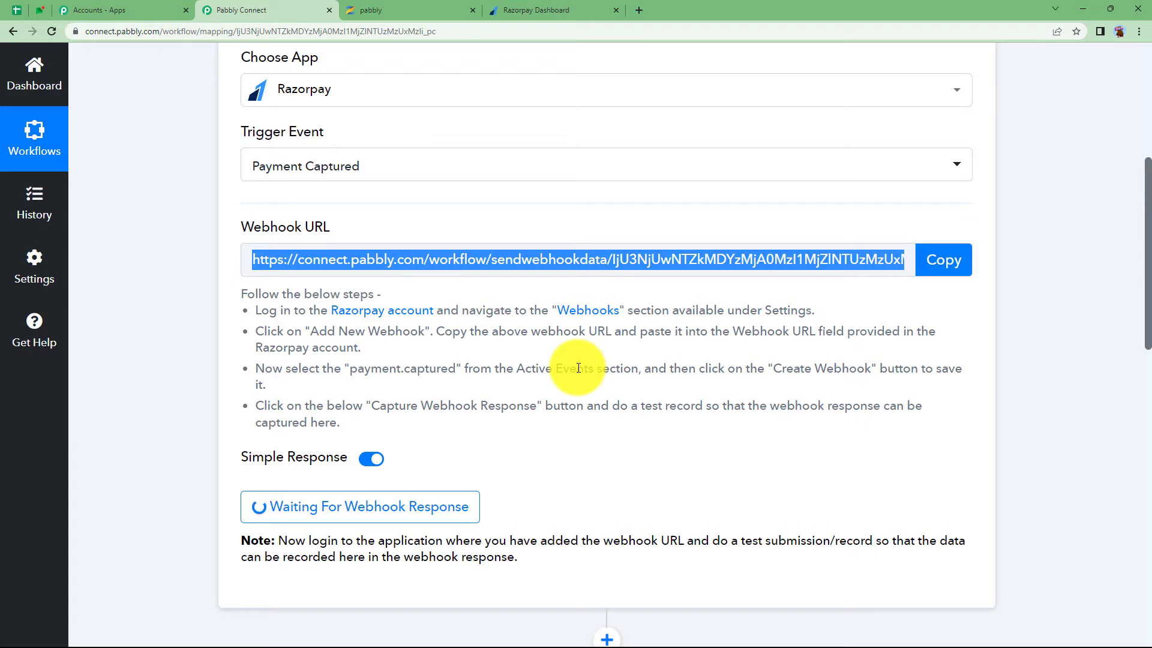
pyautogui.click(555, 10)
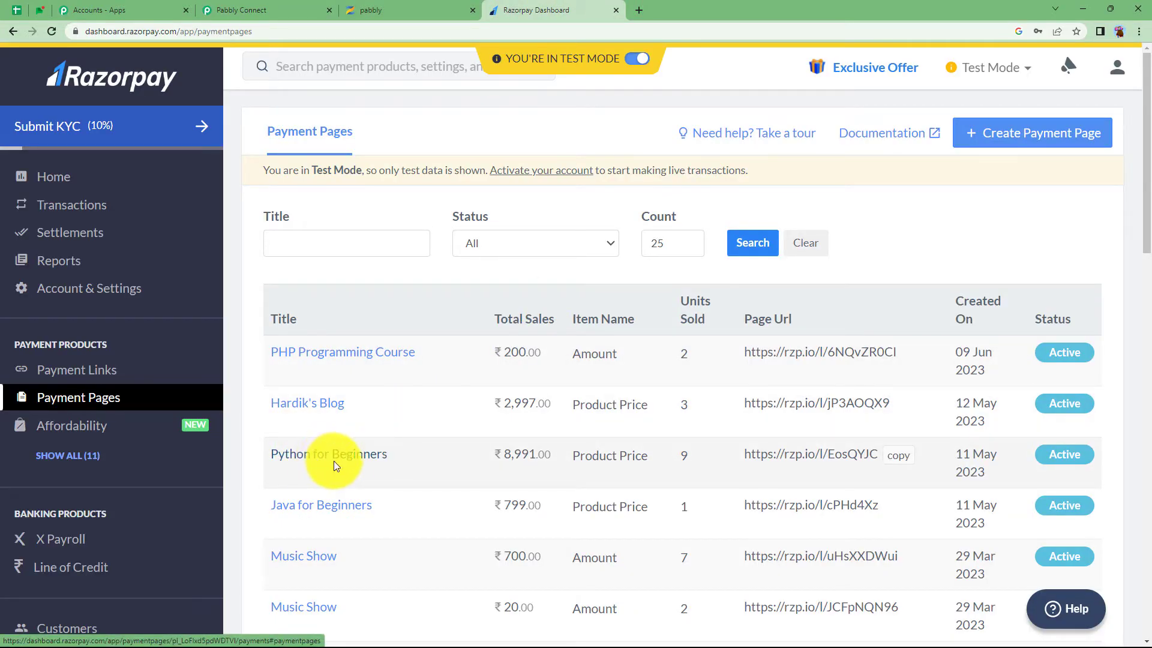
# Open the course list in the Zenler admin dashboard
pyautogui.click(403, 7)
pyautogui.scroll(3, 291, 142)
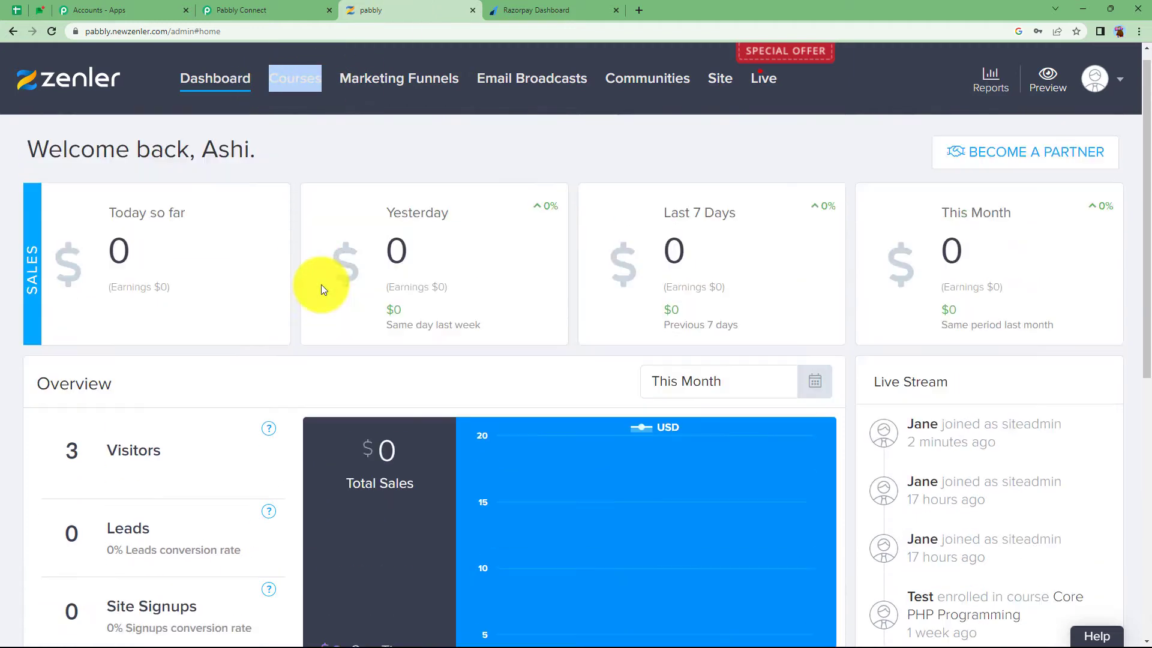
pyautogui.click(293, 89)
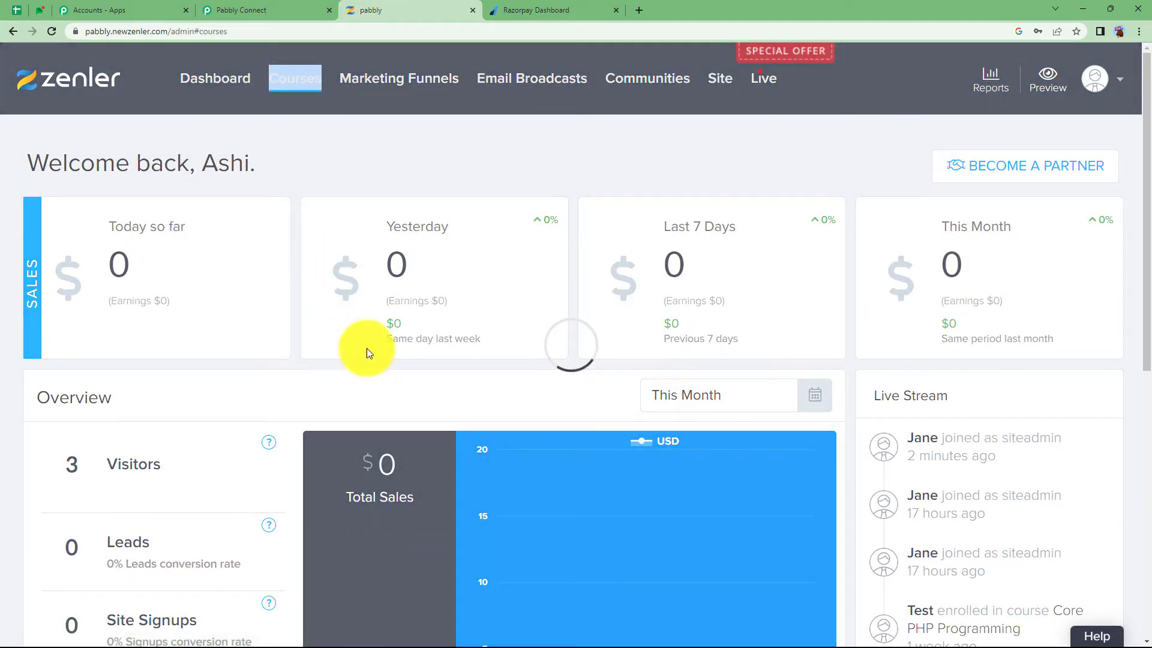
pyautogui.scroll(-3, 399, 318)
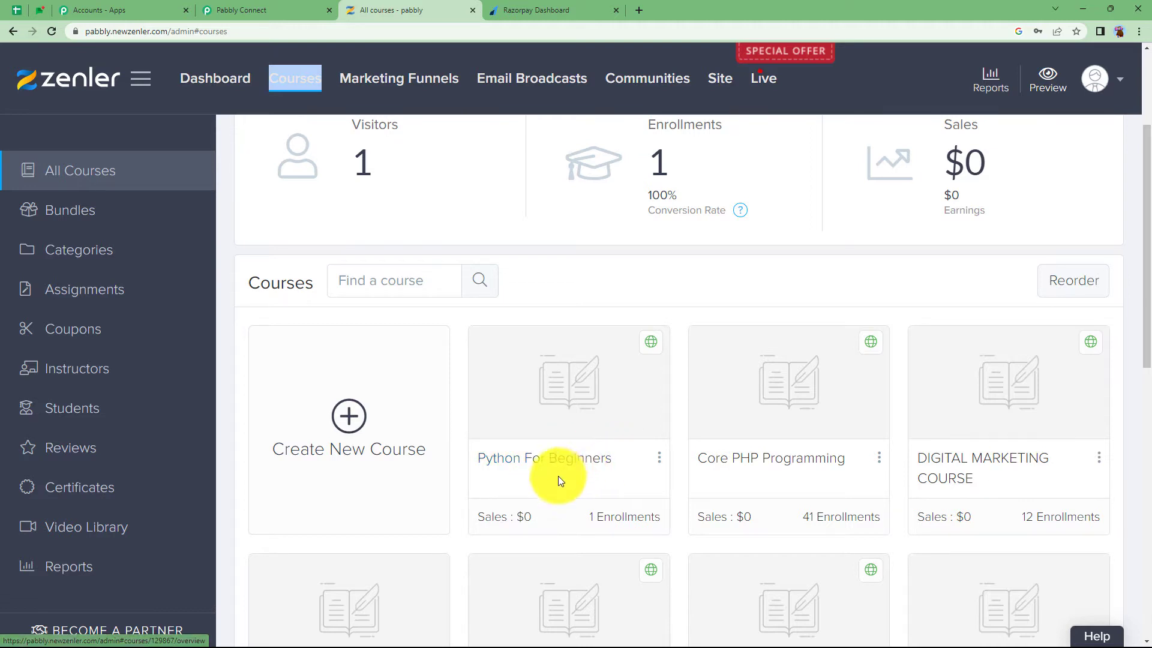
# Copy the Python for Beginners payment page link and load it in a new tab
pyautogui.click(496, 10)
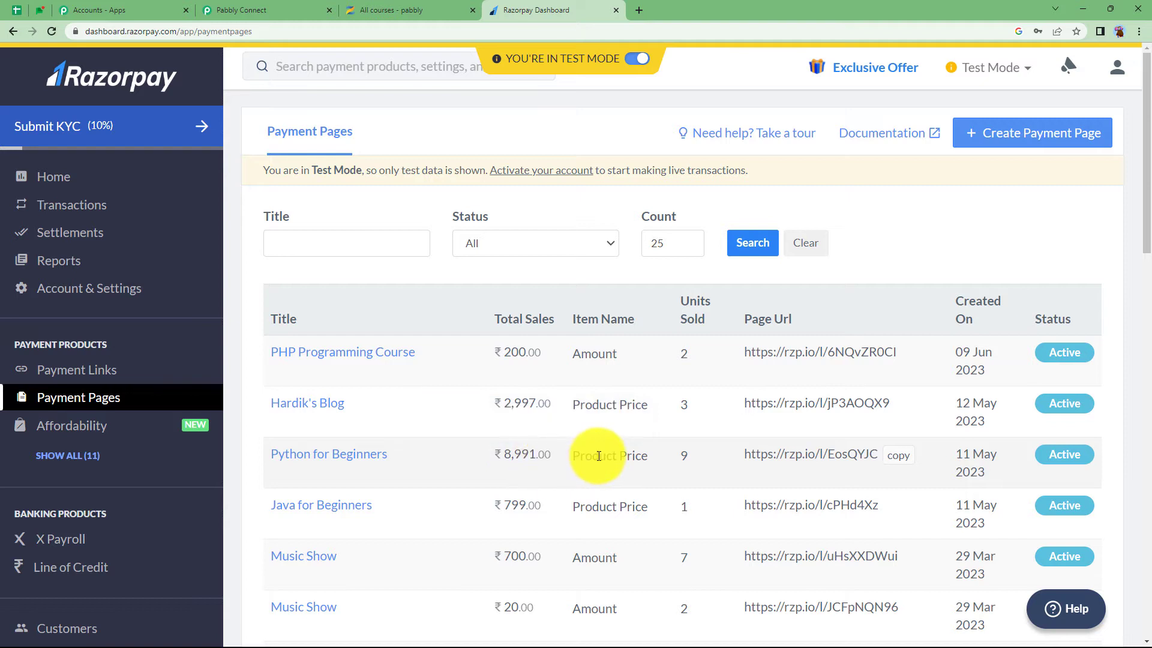
pyautogui.click(903, 459)
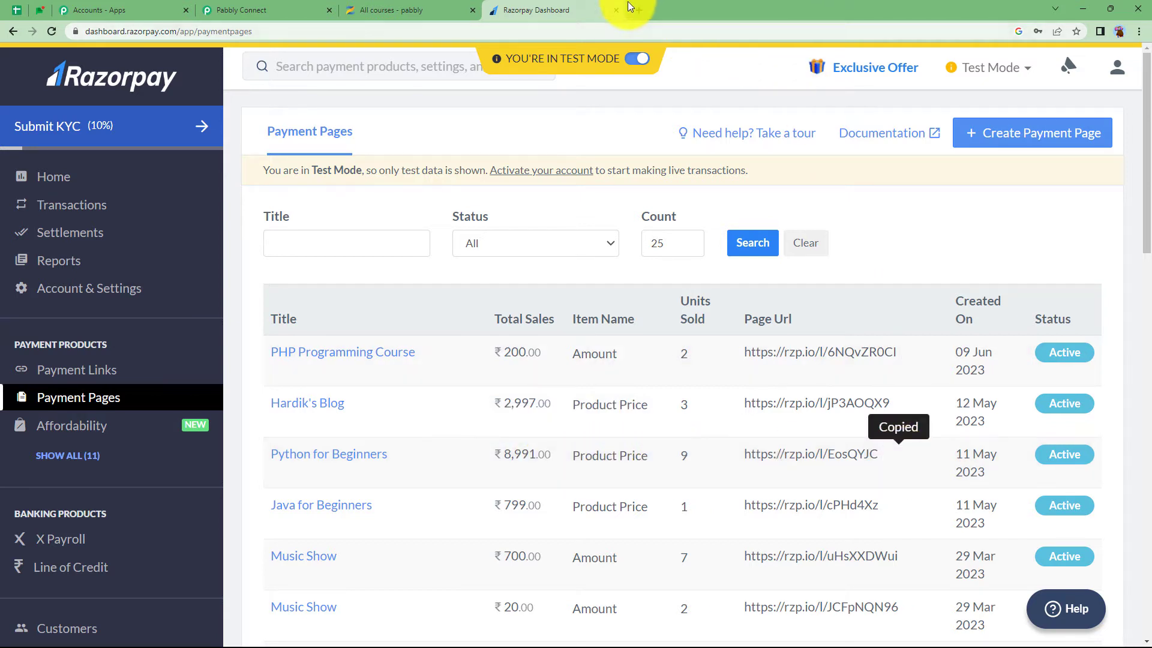
pyautogui.click(642, 11)
pyautogui.hotkey('ctrl', 'v')
pyautogui.press('Return')
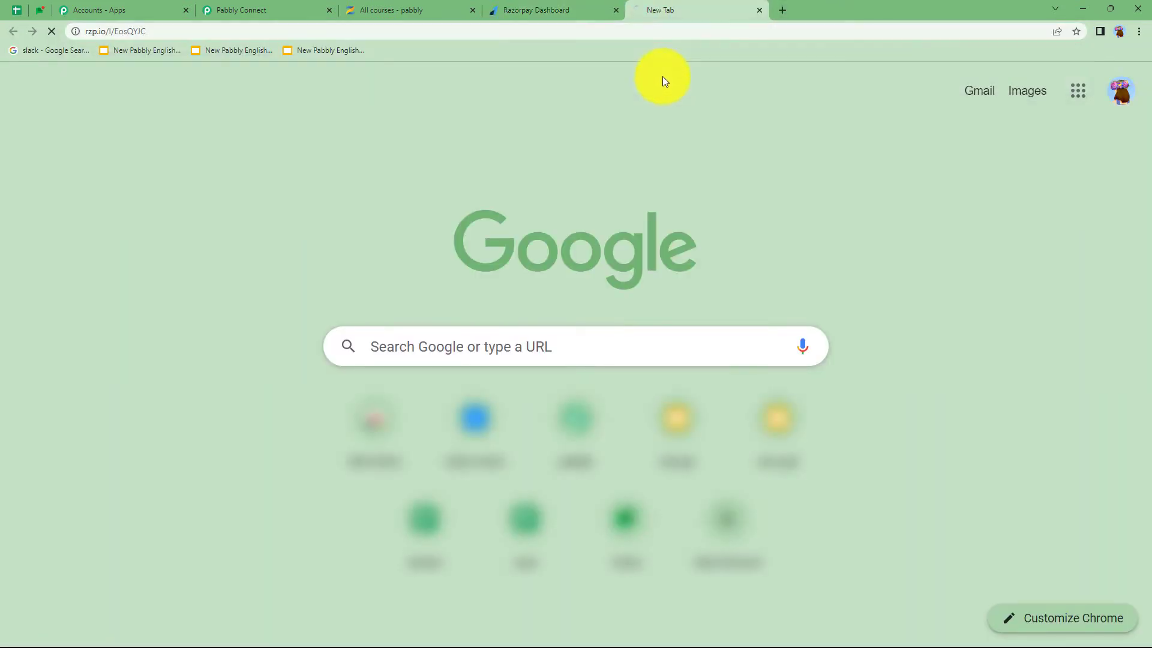
# Fill in the buyer's first name, last name, e-mail and mobile number
pyautogui.scroll(-3, 360, 354)
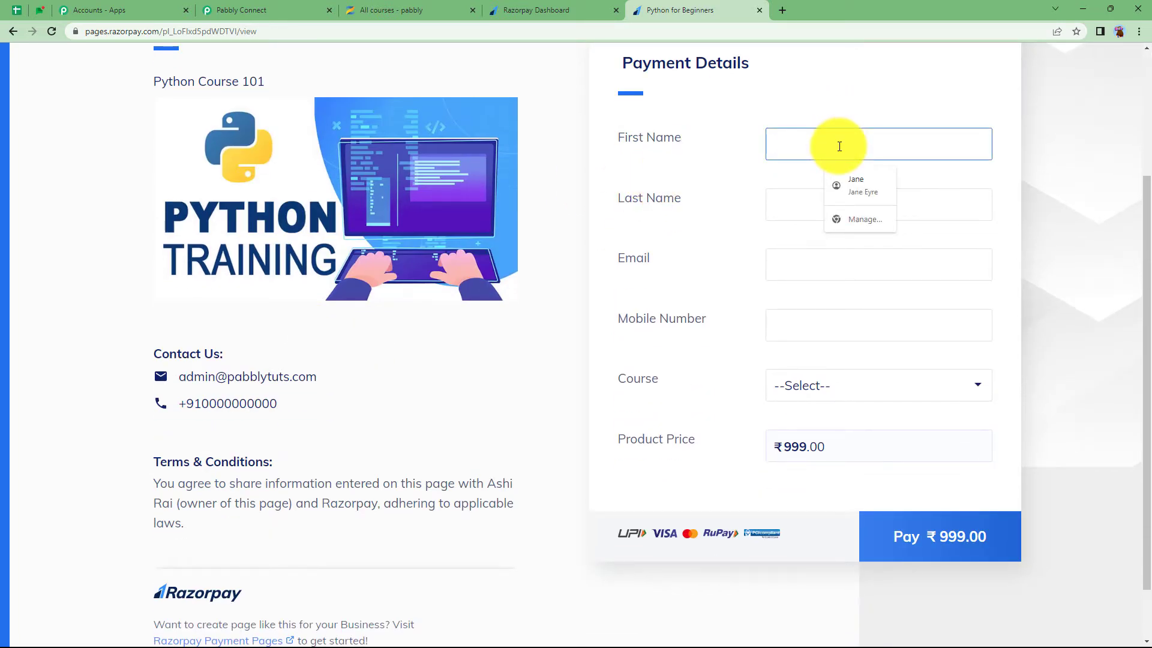
pyautogui.click(864, 205)
pyautogui.click(878, 264)
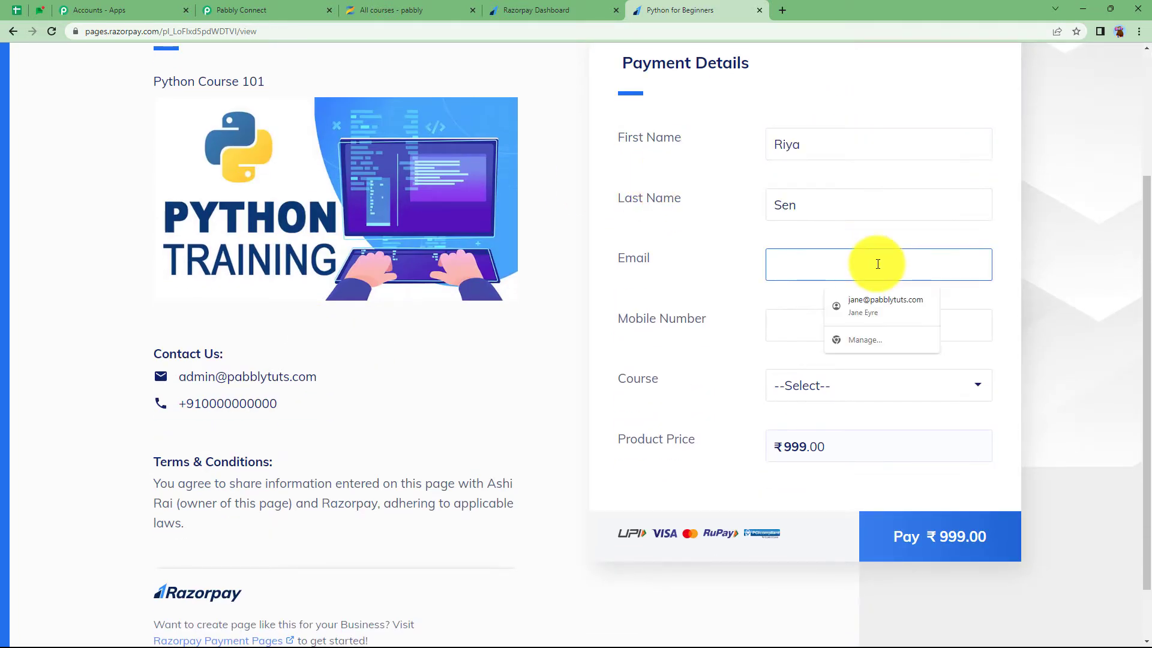
pyautogui.click(882, 312)
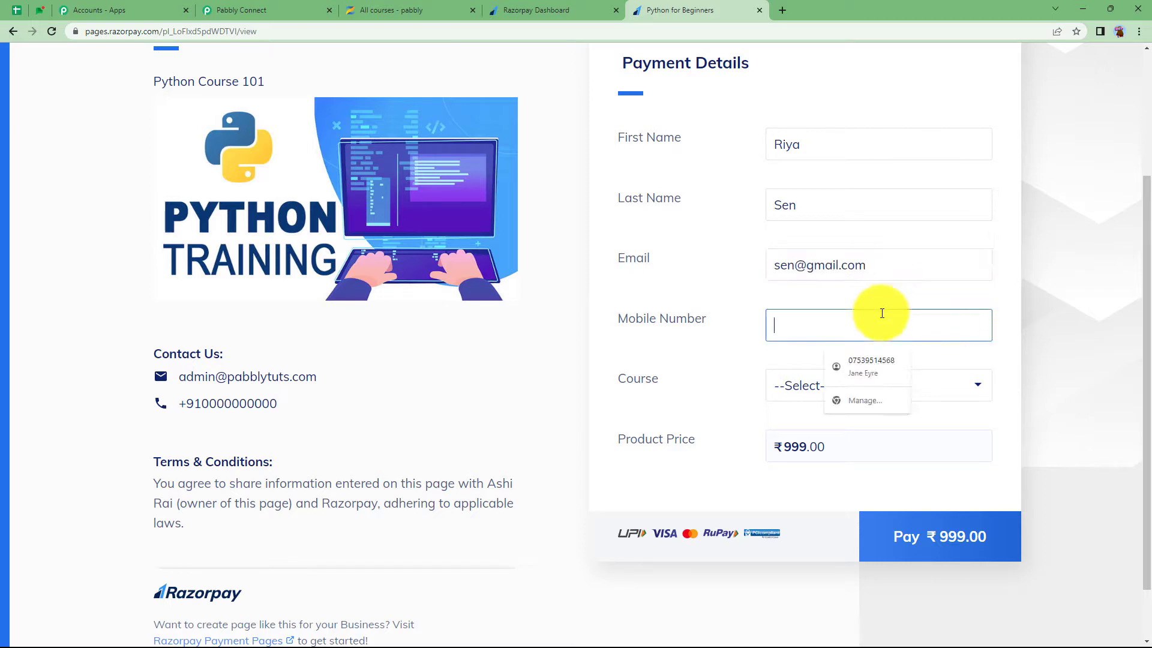
pyautogui.click(872, 390)
# Select Python for Beginners as the course and pay ₹999.00 using Pay Later
pyautogui.click(790, 427)
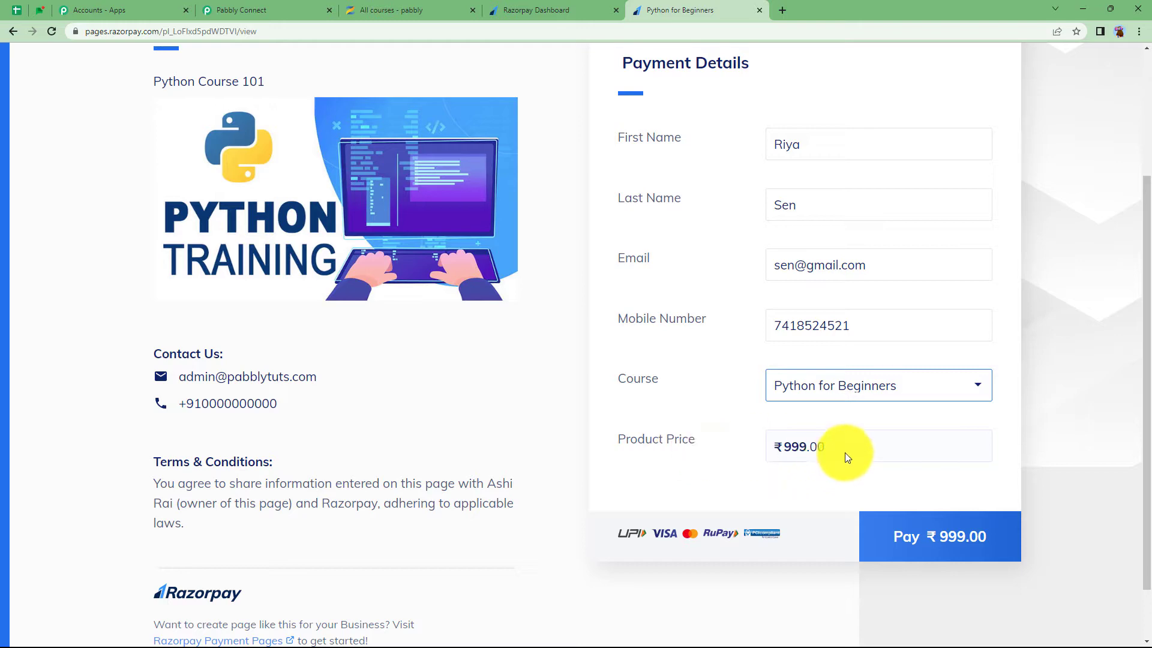
pyautogui.click(944, 537)
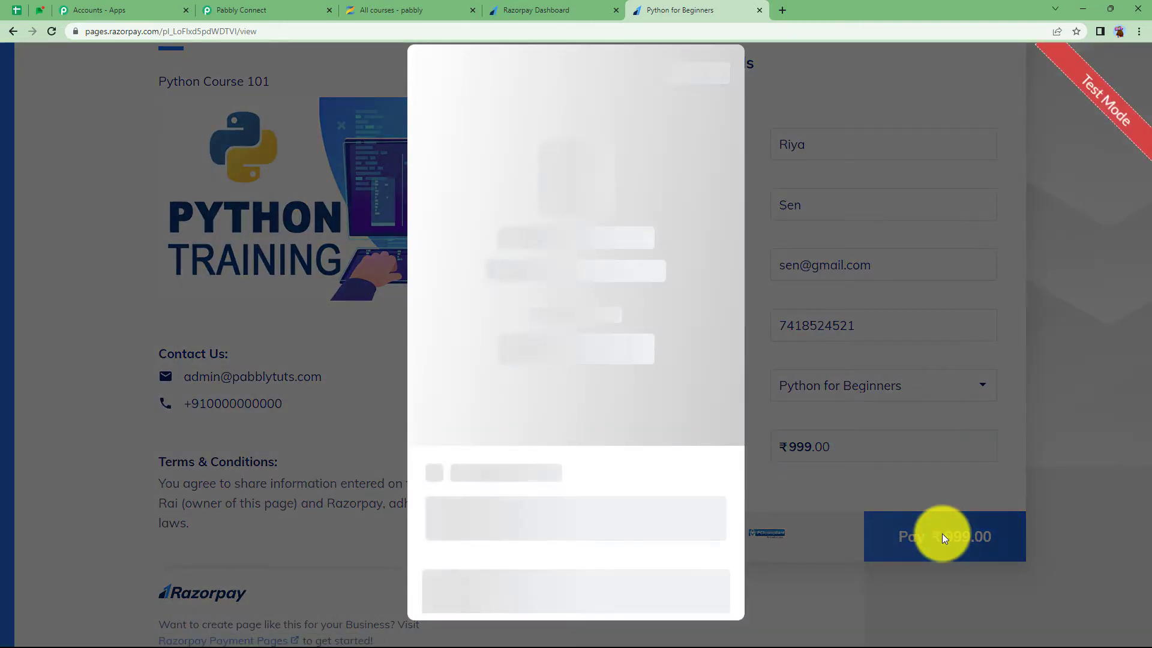
pyautogui.scroll(-5, 713, 487)
pyautogui.click(602, 483)
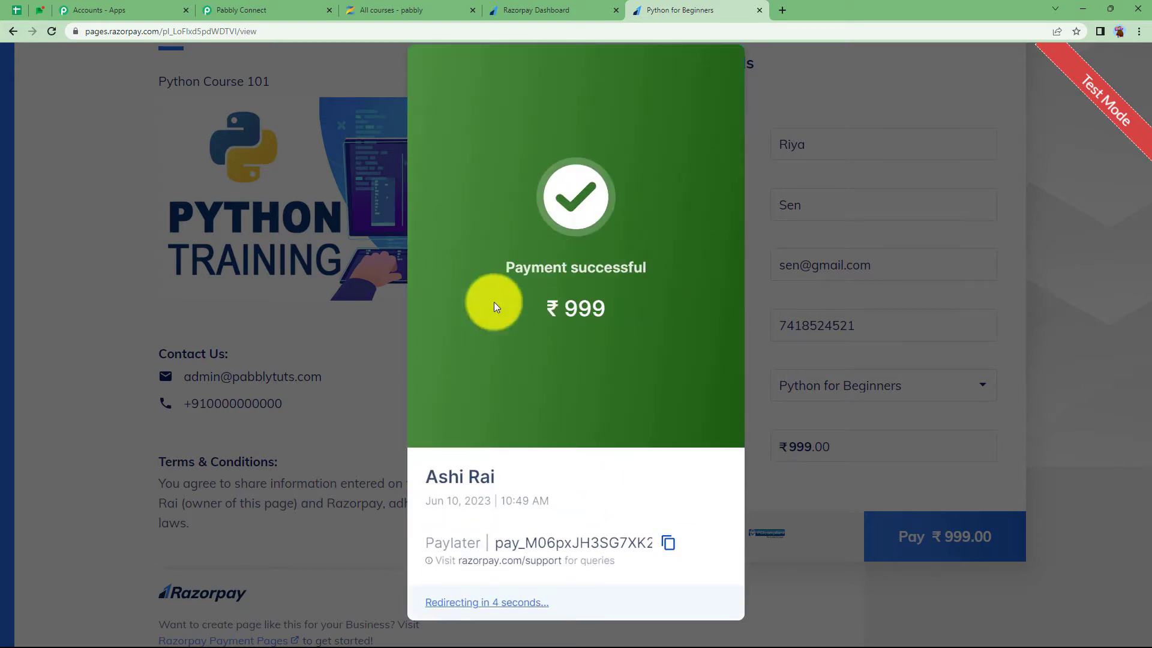
# Check the captured first name, last name, e-mail and course values in the response
pyautogui.click(237, 10)
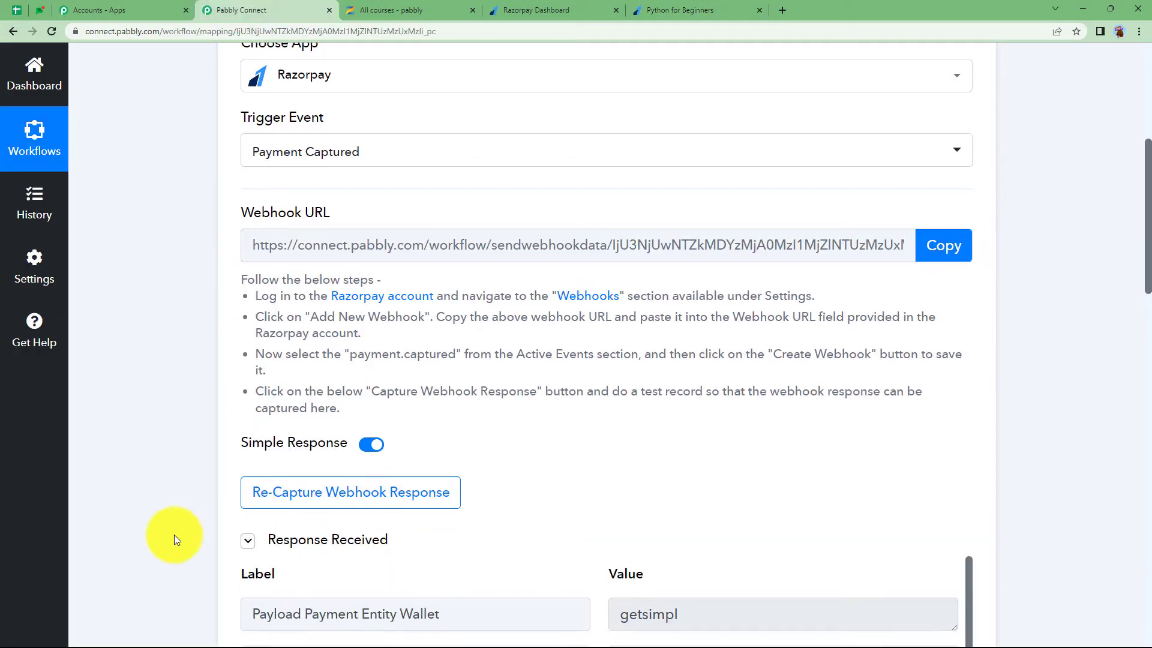
pyautogui.scroll(-4, 175, 535)
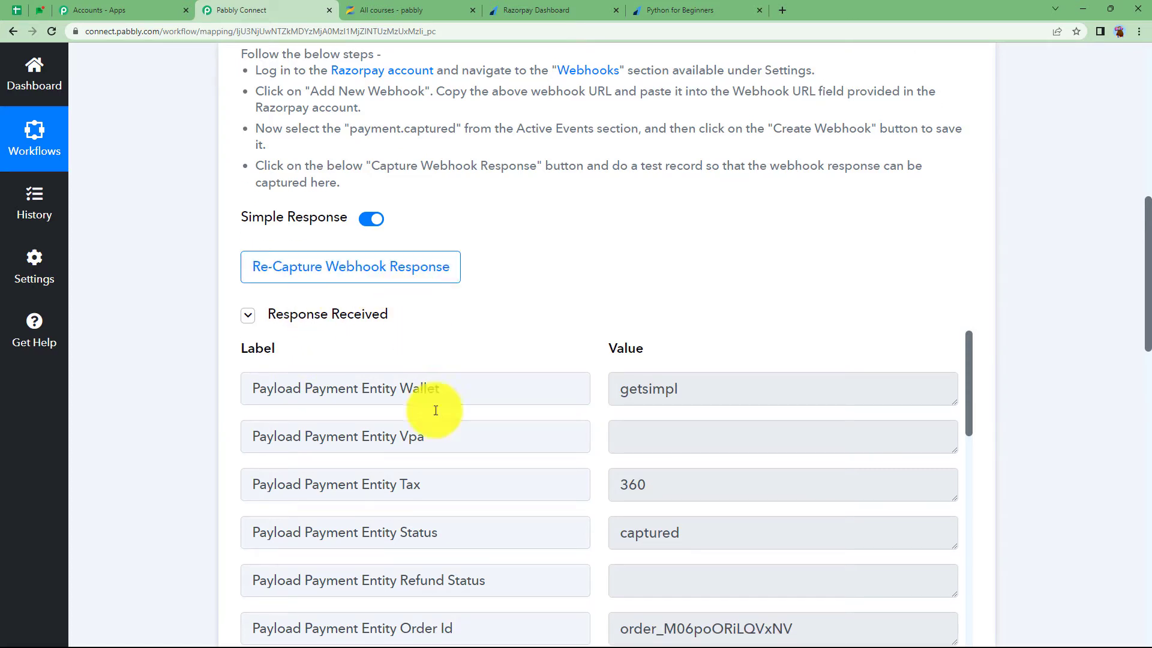
pyautogui.scroll(-1, 264, 511)
pyautogui.scroll(-6, 260, 511)
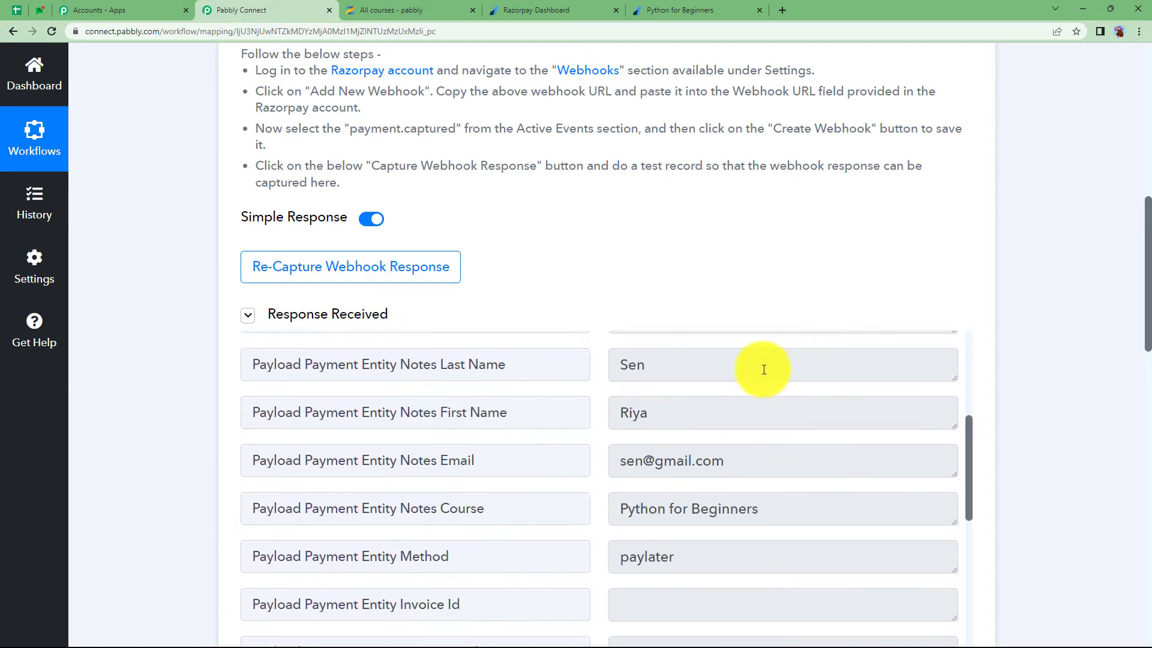
pyautogui.doubleClick(764, 365)
pyautogui.click(662, 420)
pyautogui.click(771, 465)
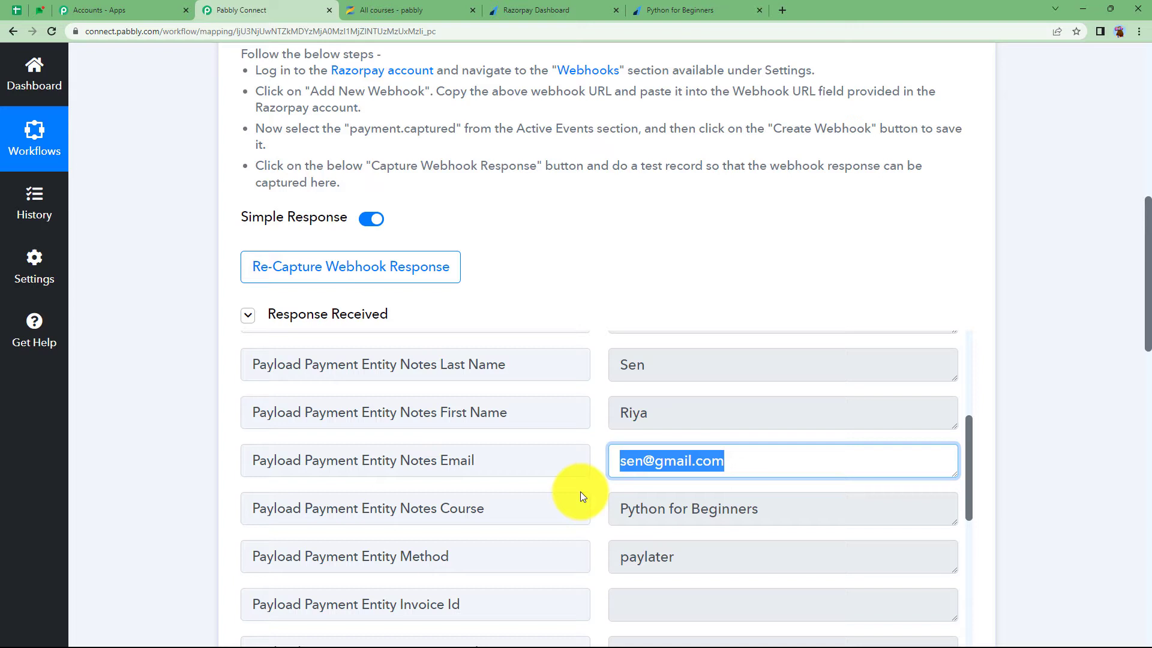
pyautogui.click(800, 506)
pyautogui.hotkey('ctrl', 'c')
# Confirm the response's event value is payment.captured
pyautogui.scroll(-8, 563, 536)
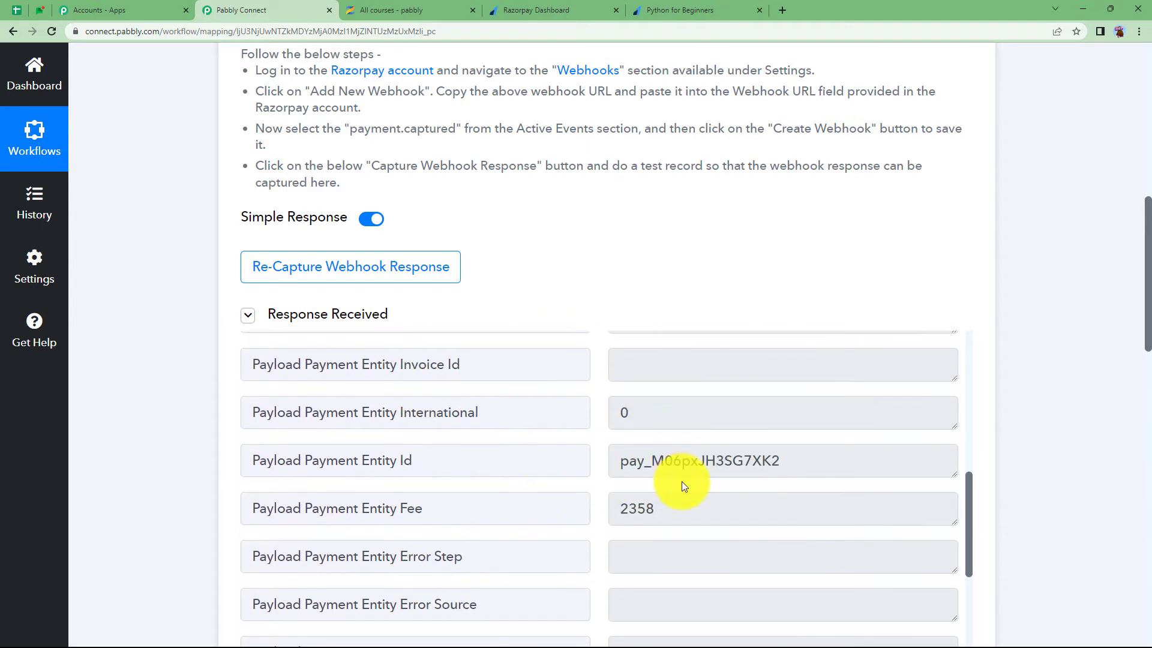
pyautogui.scroll(-5, 681, 486)
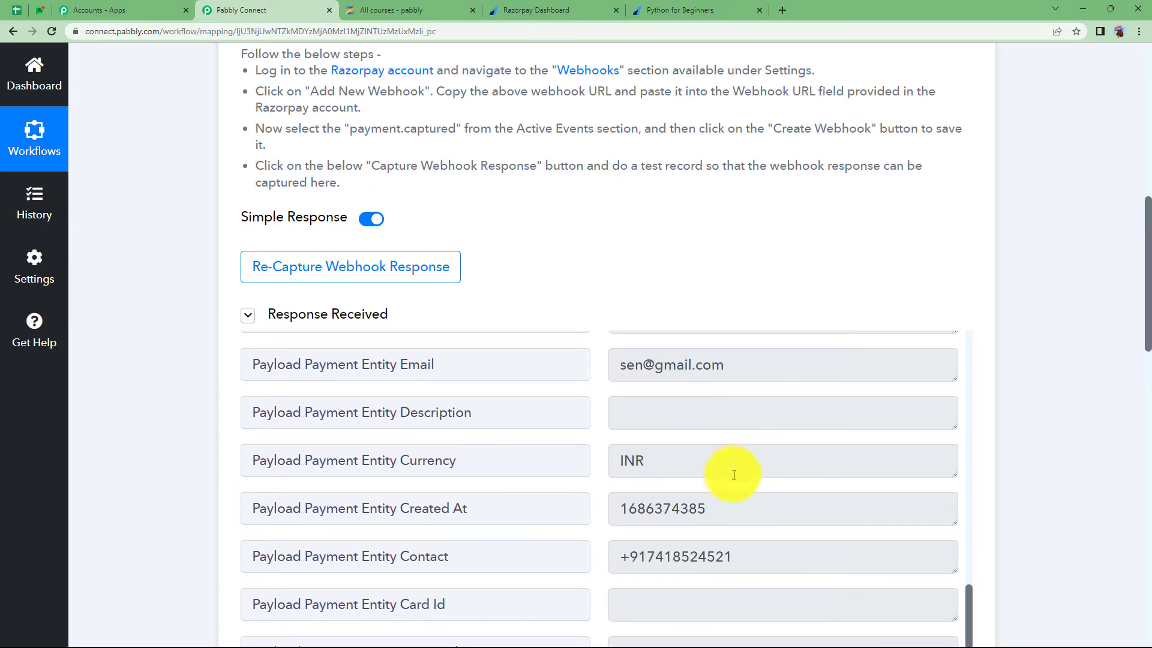
pyautogui.scroll(-7, 762, 524)
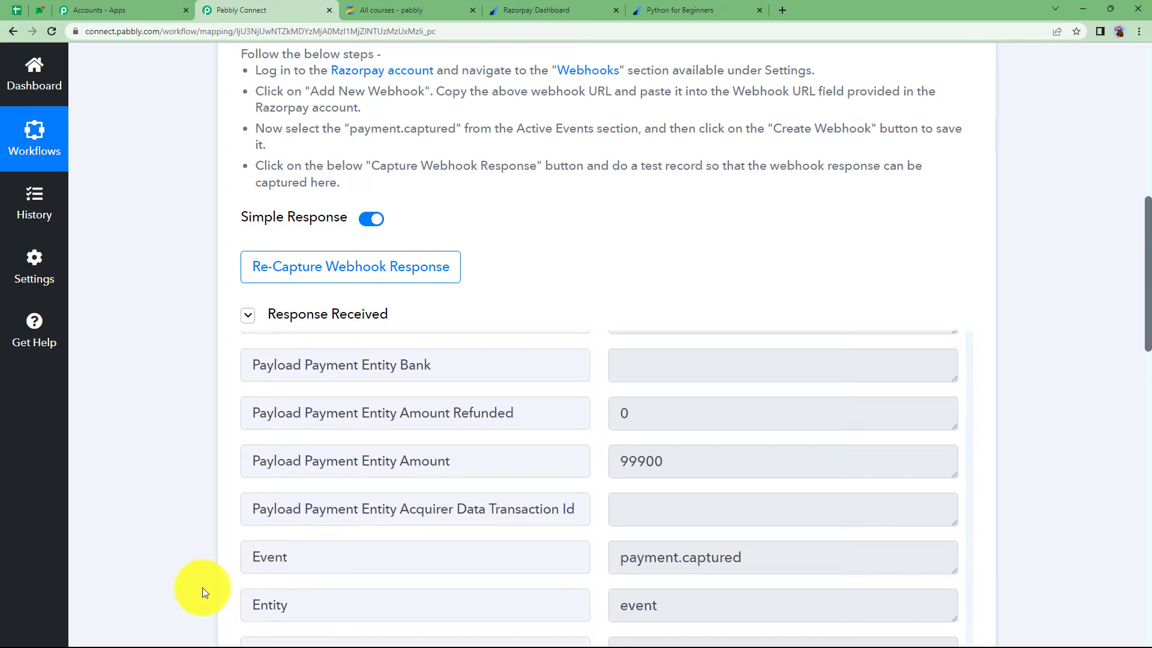
pyautogui.moveTo(742, 559); pyautogui.dragTo(342, 562)
pyautogui.click(186, 555)
pyautogui.scroll(8, 186, 555)
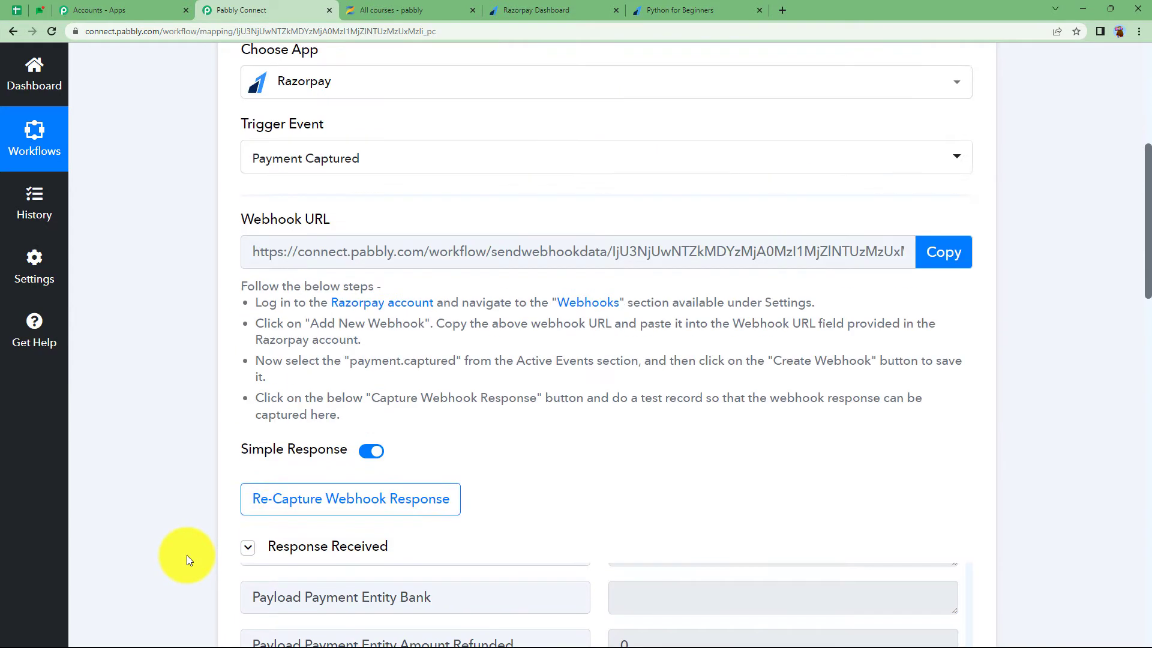
# Glance at the Razorpay payment pages and Zenler courses, then return to the workflow
pyautogui.click(507, 11)
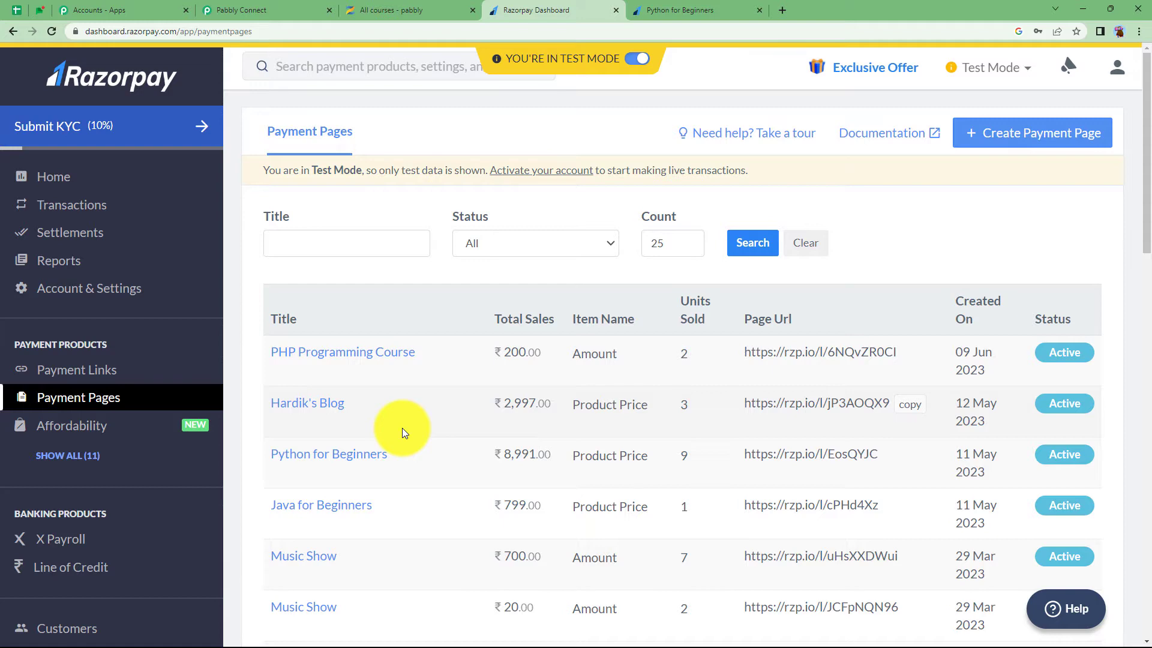
pyautogui.scroll(-6, 382, 431)
pyautogui.scroll(6, 382, 431)
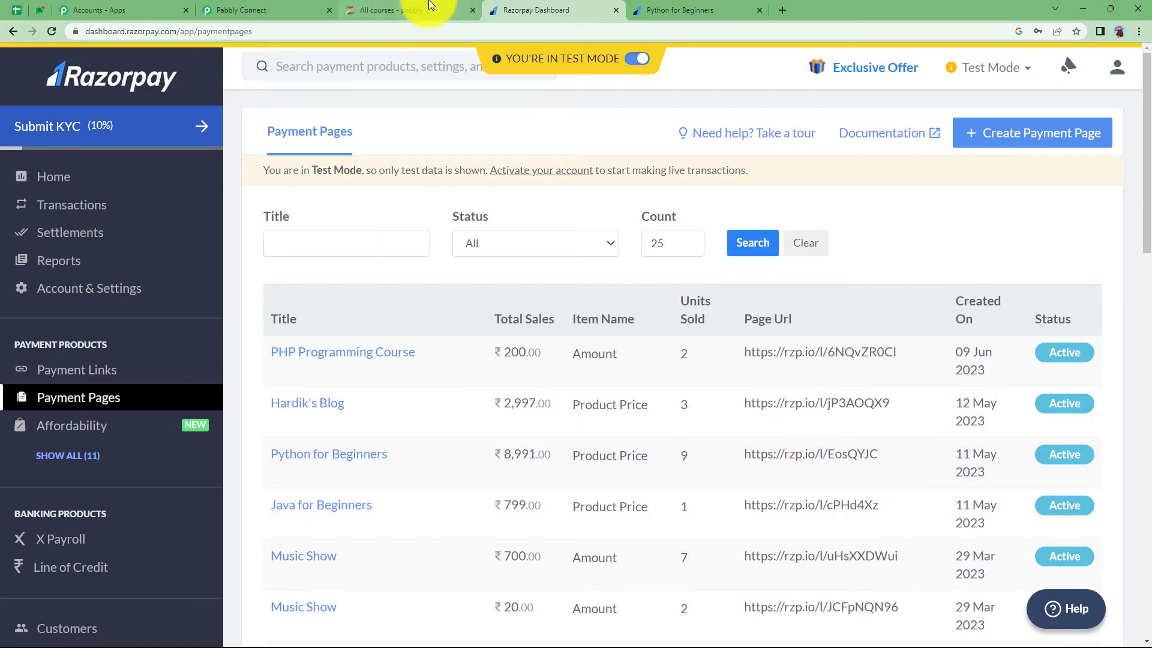
pyautogui.click(390, 10)
pyautogui.click(285, 10)
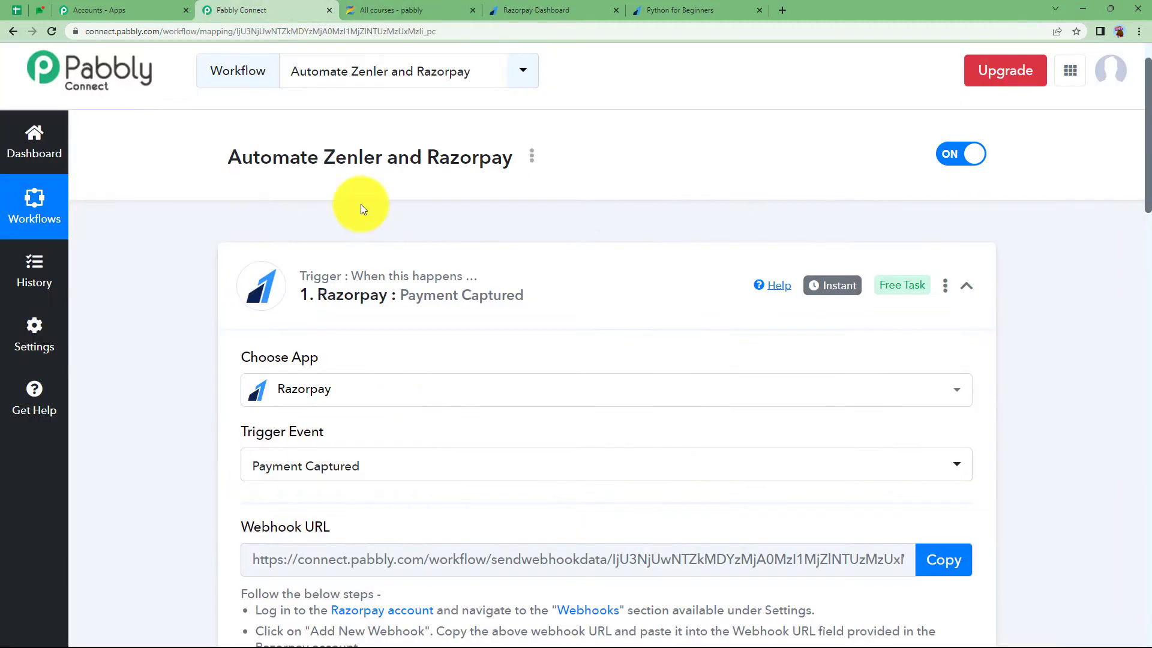
# Collapse the Razorpay trigger and choose Filter by Pabbly as the next step
pyautogui.click(420, 300)
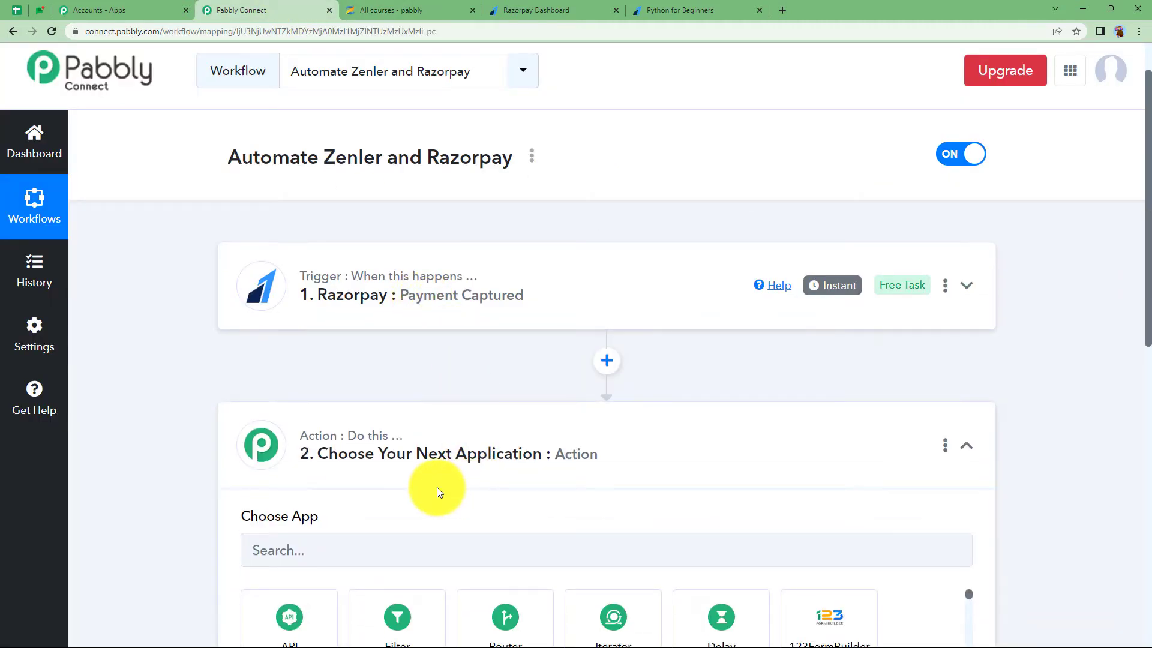
pyautogui.scroll(-2, 437, 487)
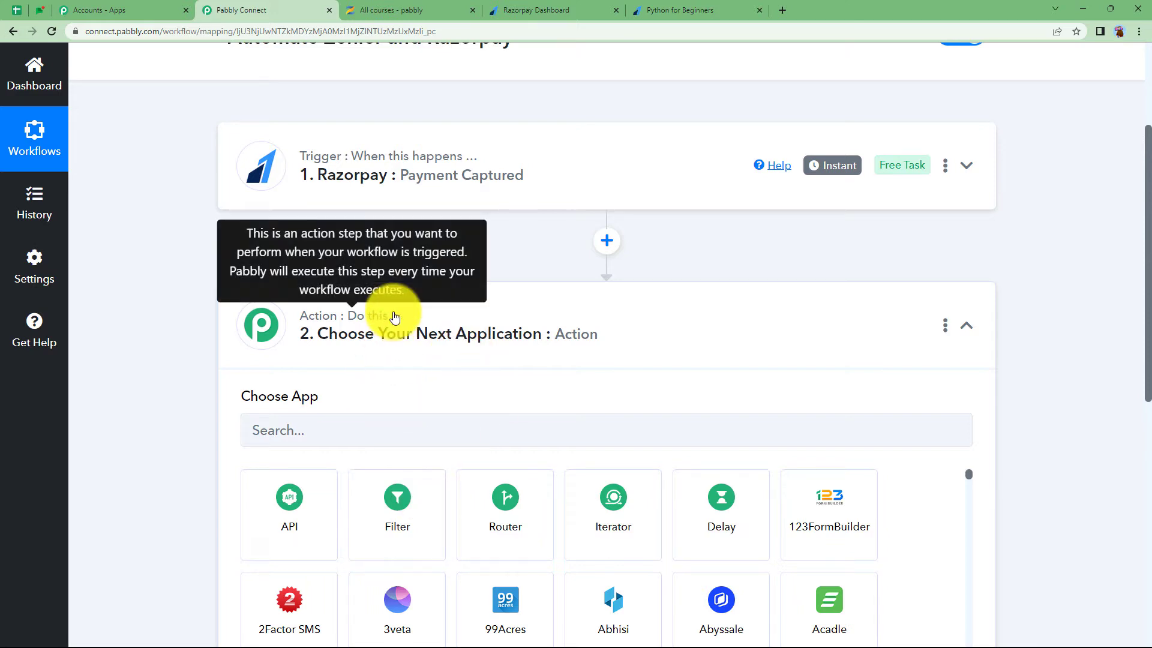
pyautogui.click(386, 526)
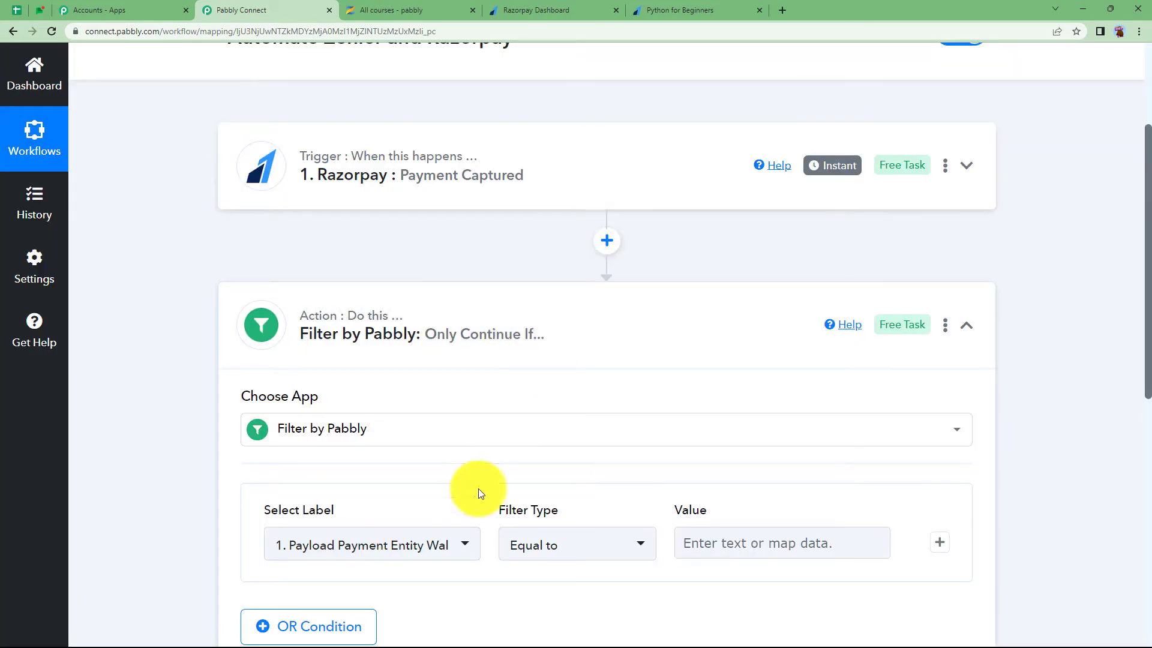
# Set the filter condition: Payment Entity Notes Course equal to 'Python for Beginners'
pyautogui.scroll(-3, 636, 413)
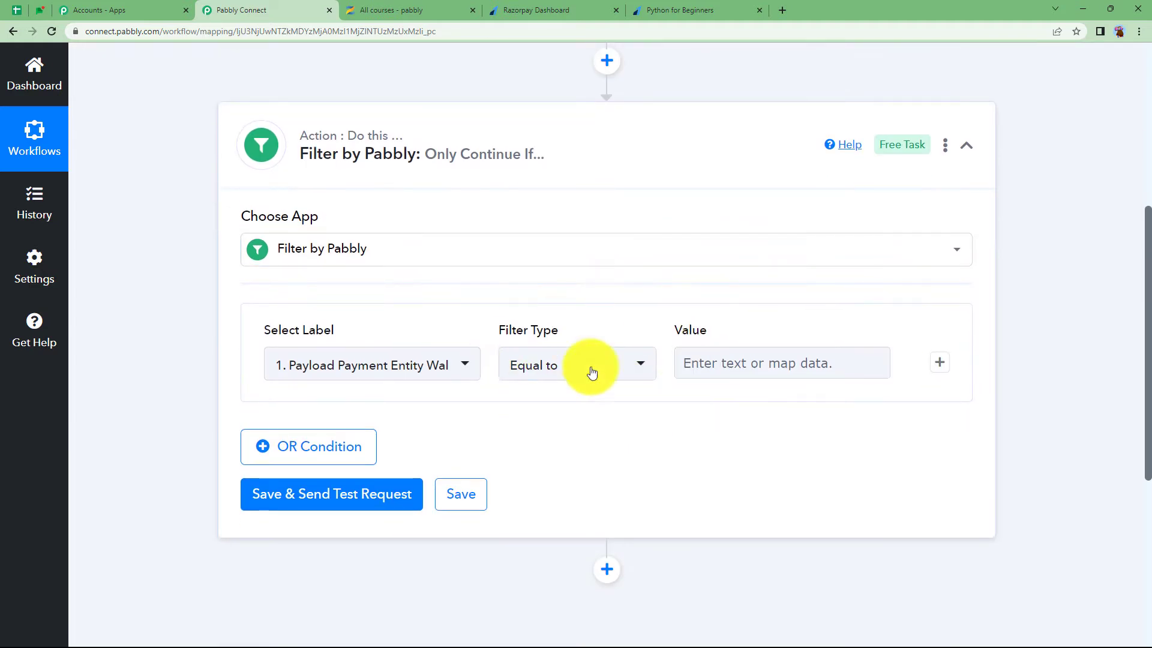
pyautogui.click(442, 376)
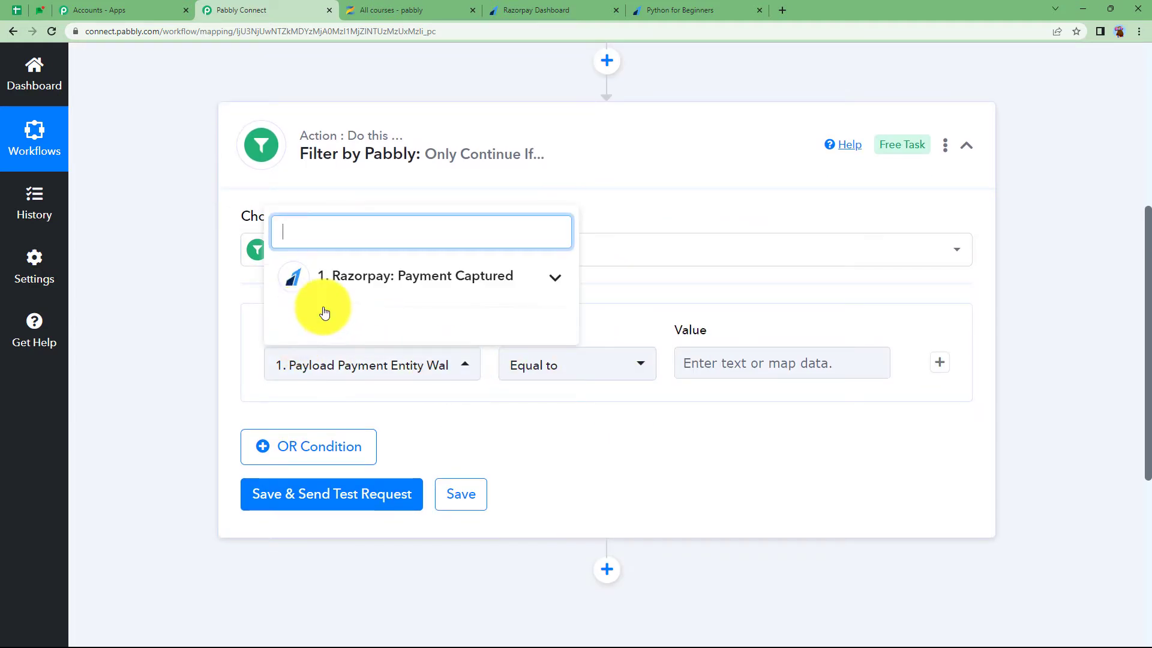
pyautogui.click(378, 289)
pyautogui.scroll(-3, 450, 399)
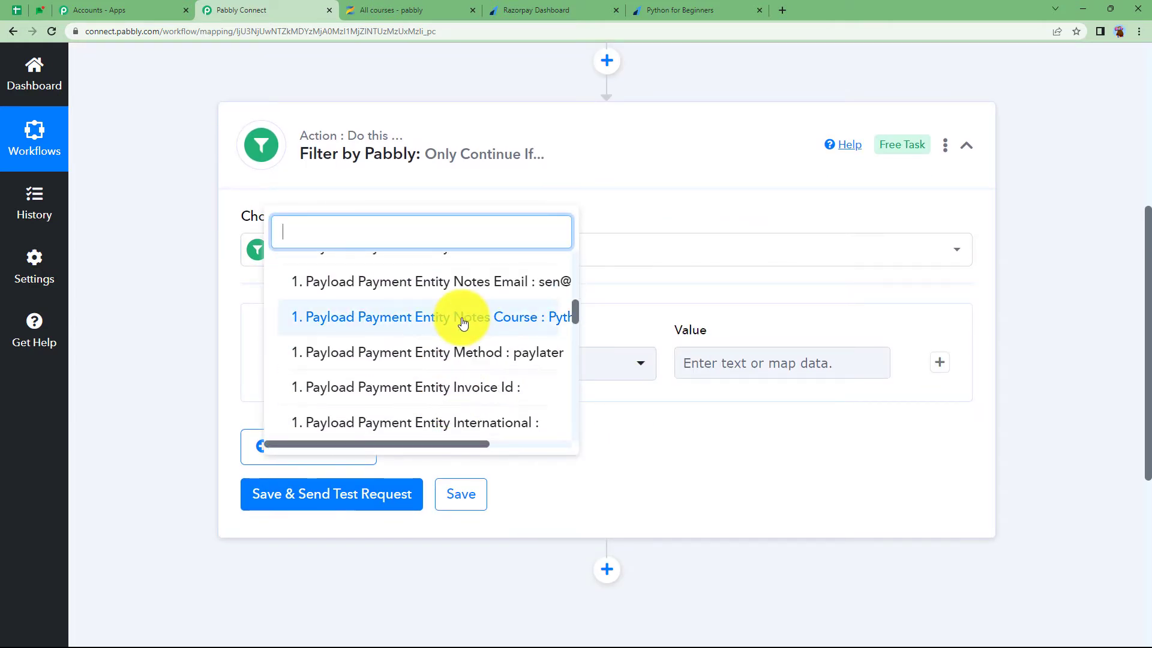
pyautogui.click(526, 316)
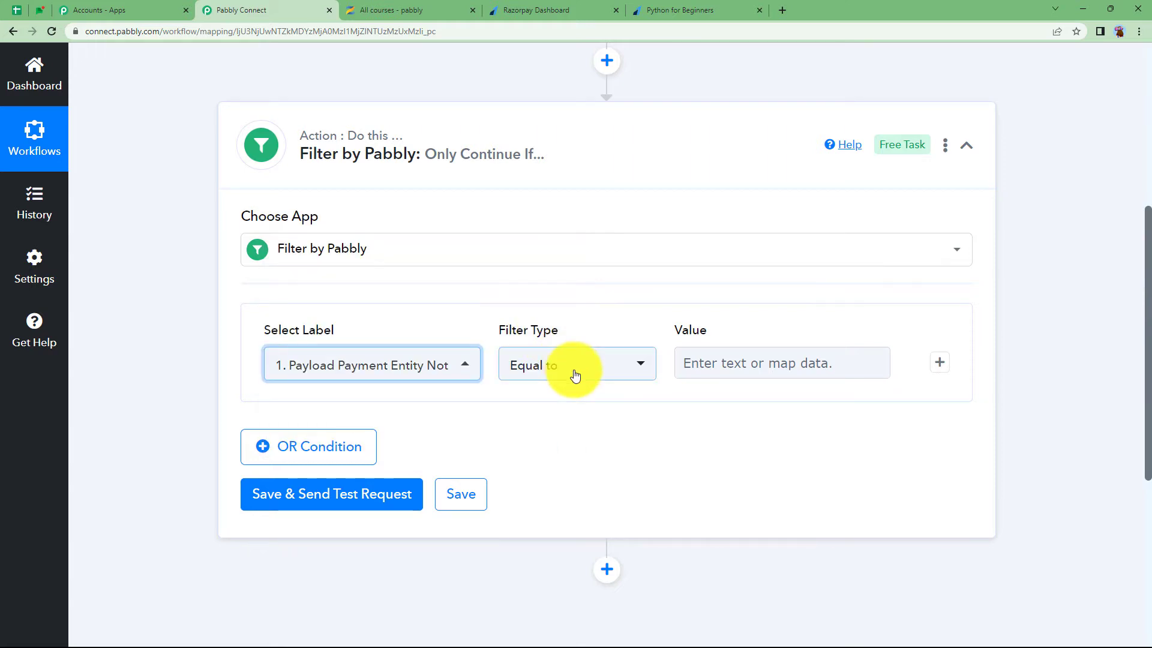
pyautogui.click(700, 368)
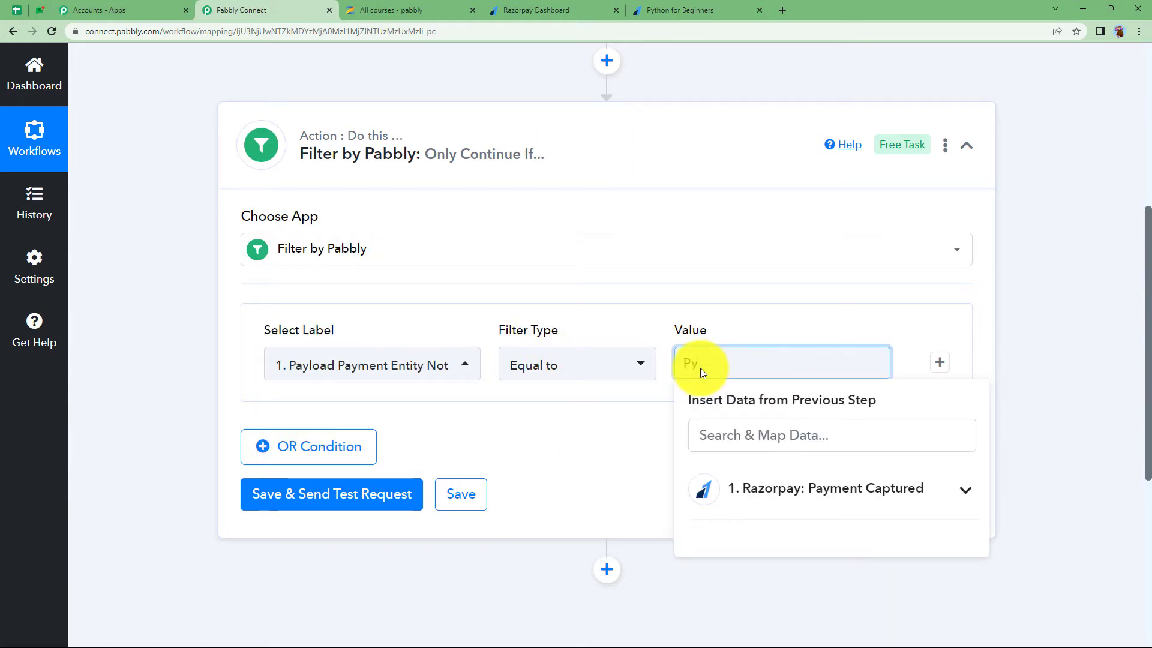
pyautogui.hotkey('ctrl', 'v')
pyautogui.click(622, 411)
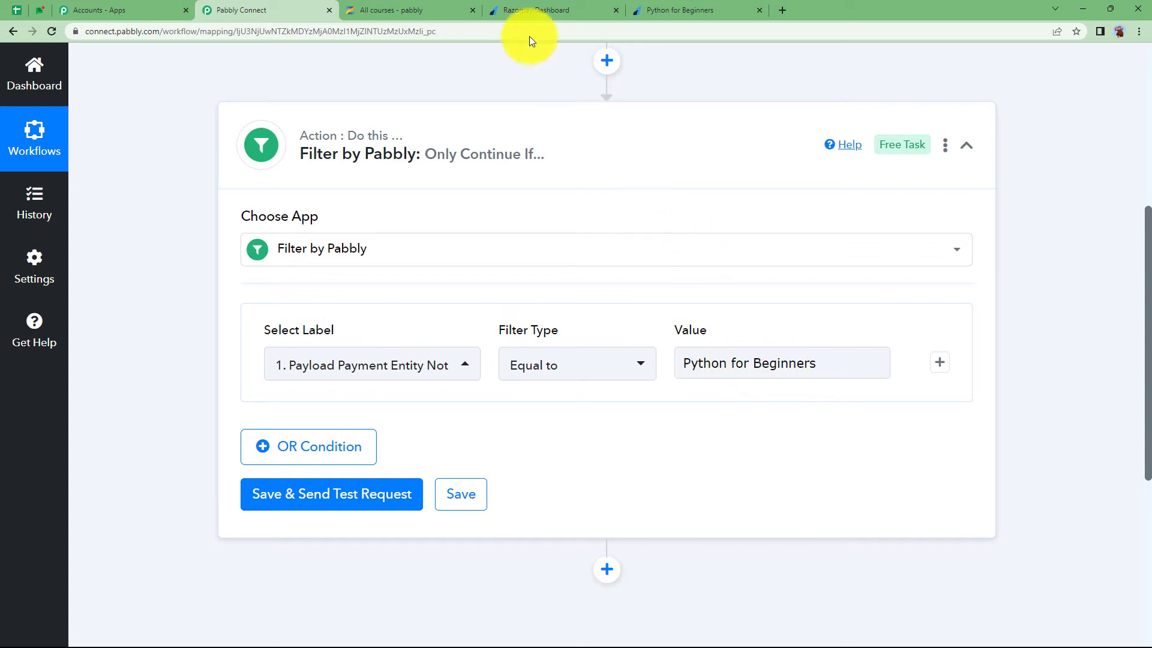
pyautogui.click(414, 11)
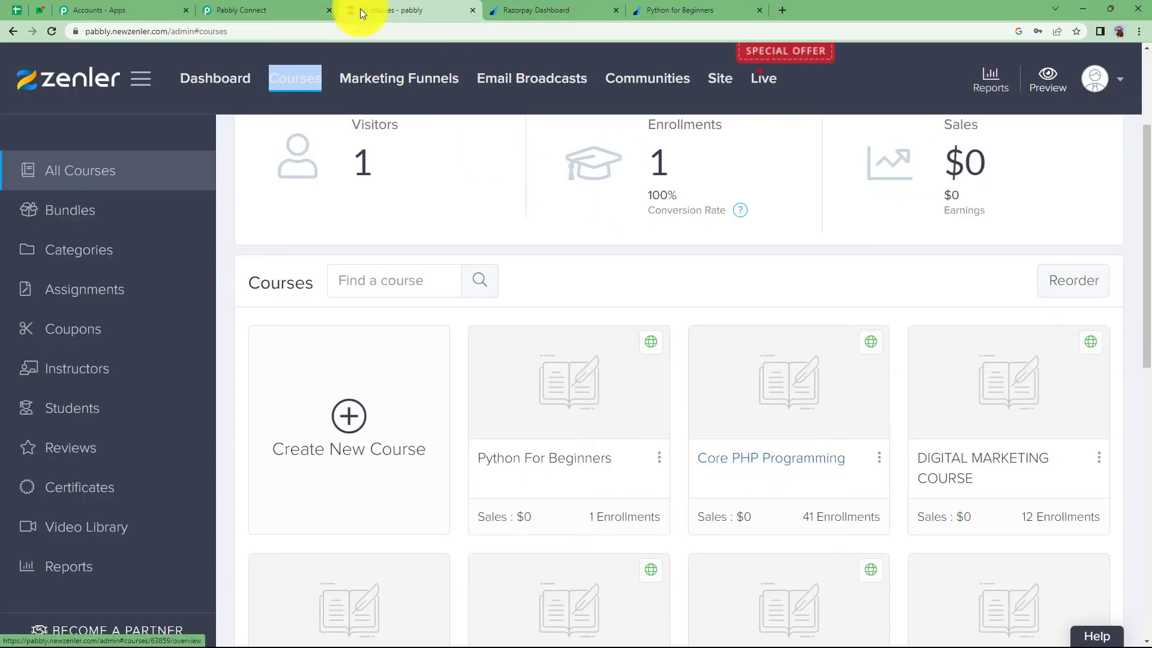
pyautogui.click(243, 10)
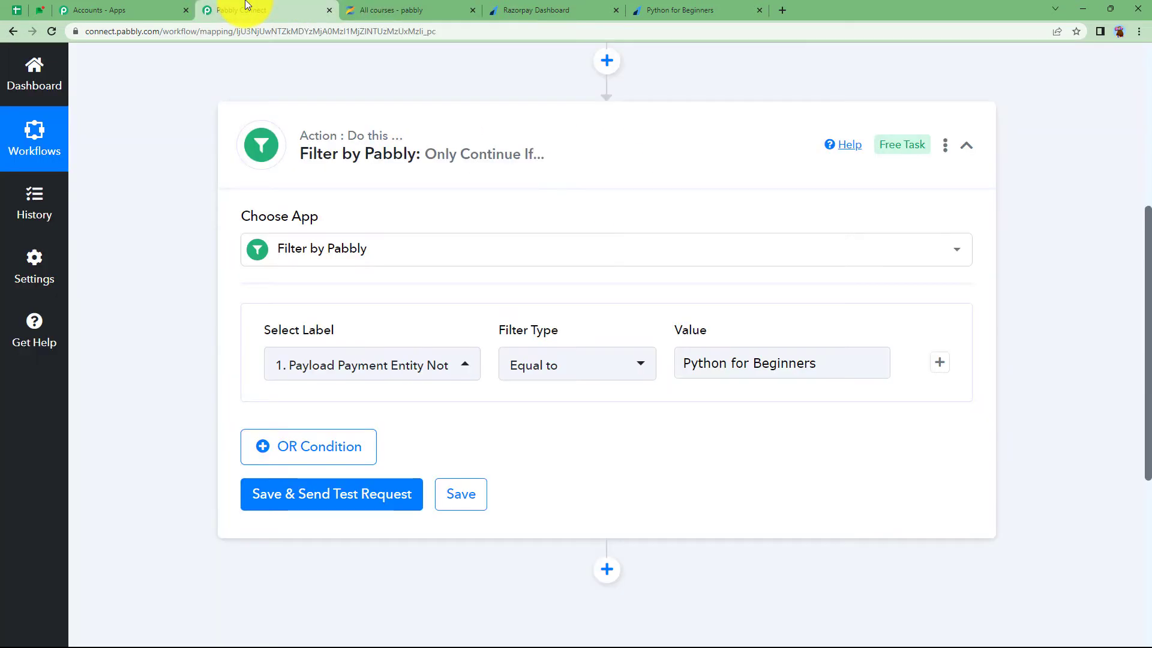
# Save and test the filter, confirming 'Condition is true', then collapse it
pyautogui.click(360, 498)
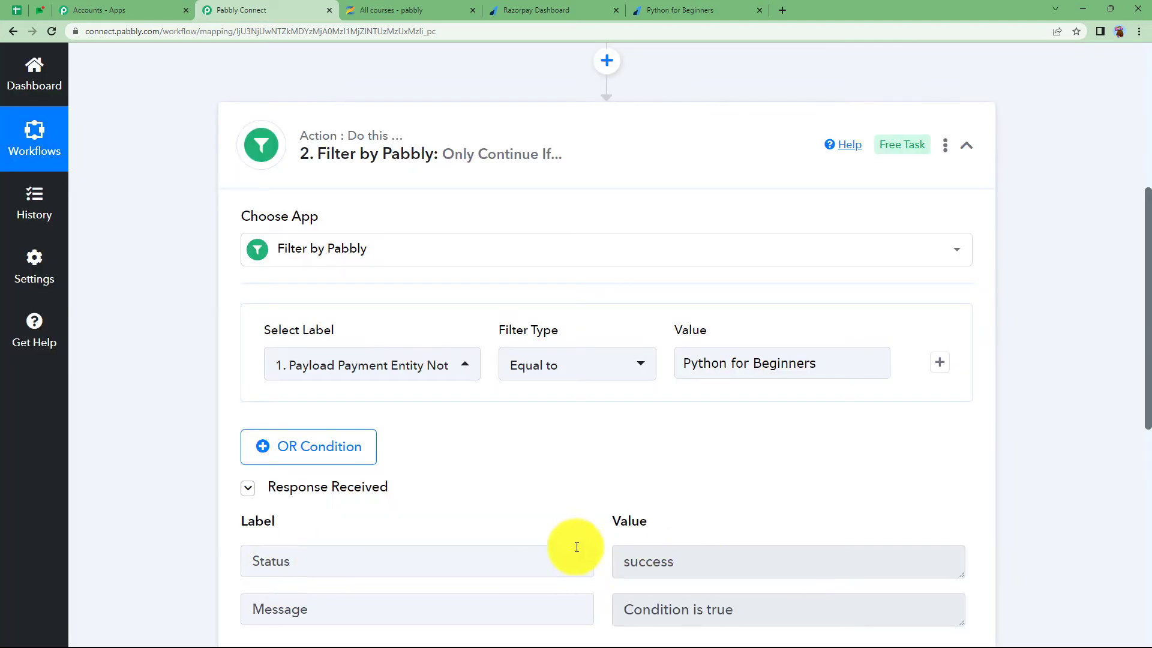
pyautogui.scroll(-2, 576, 543)
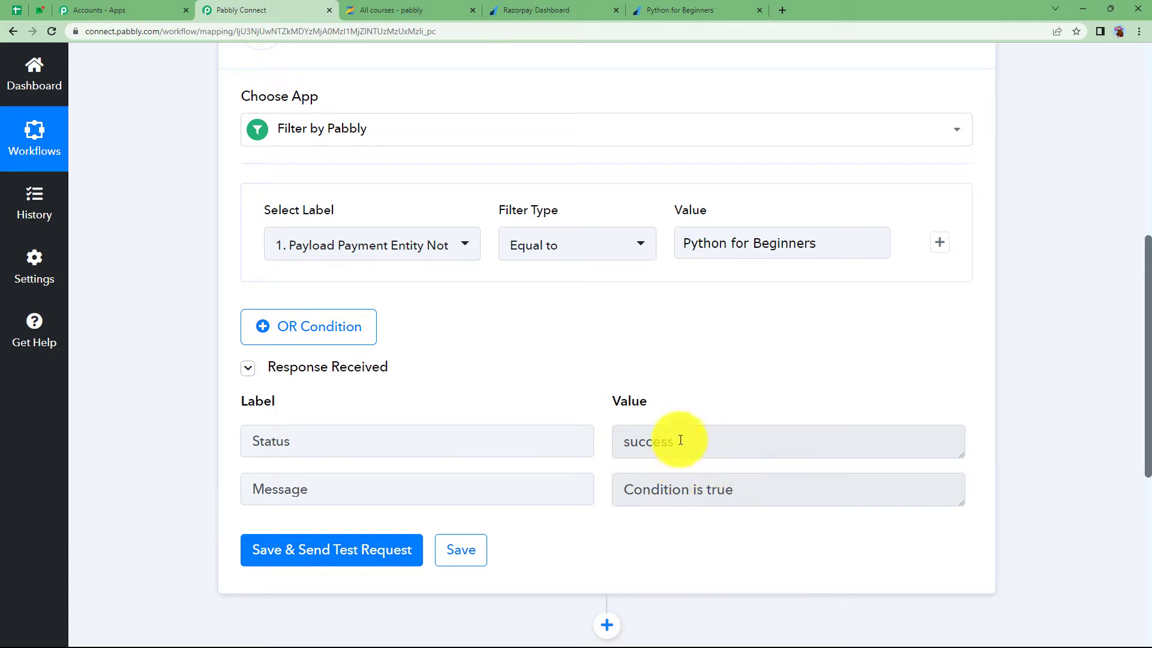
pyautogui.scroll(3, 707, 378)
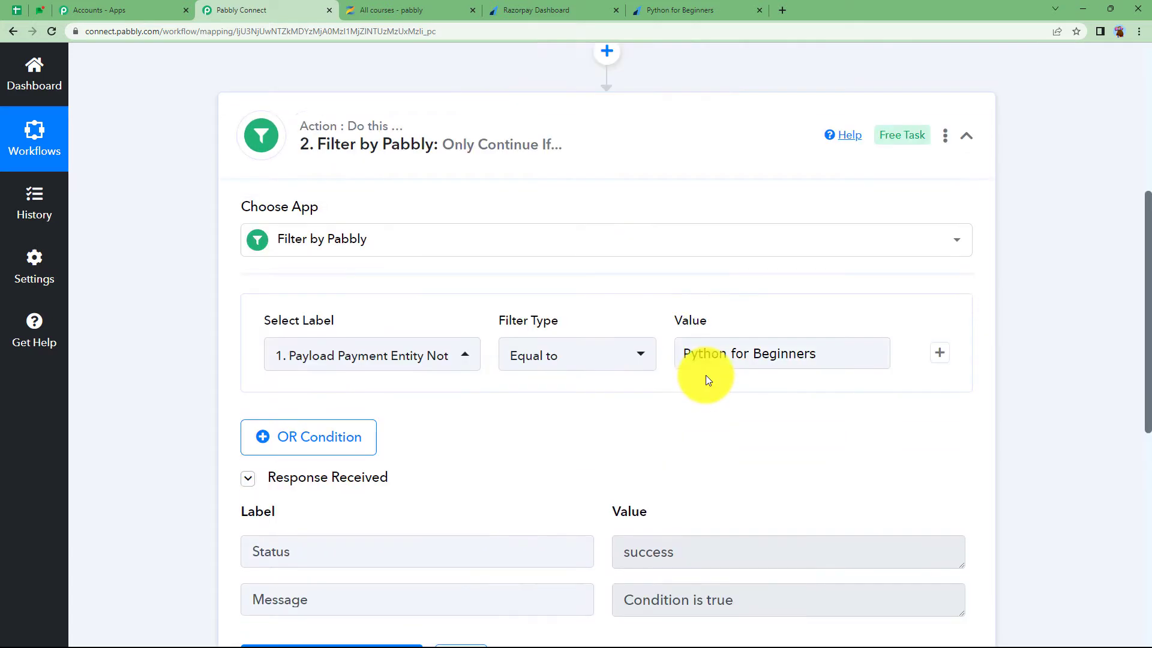
pyautogui.click(588, 201)
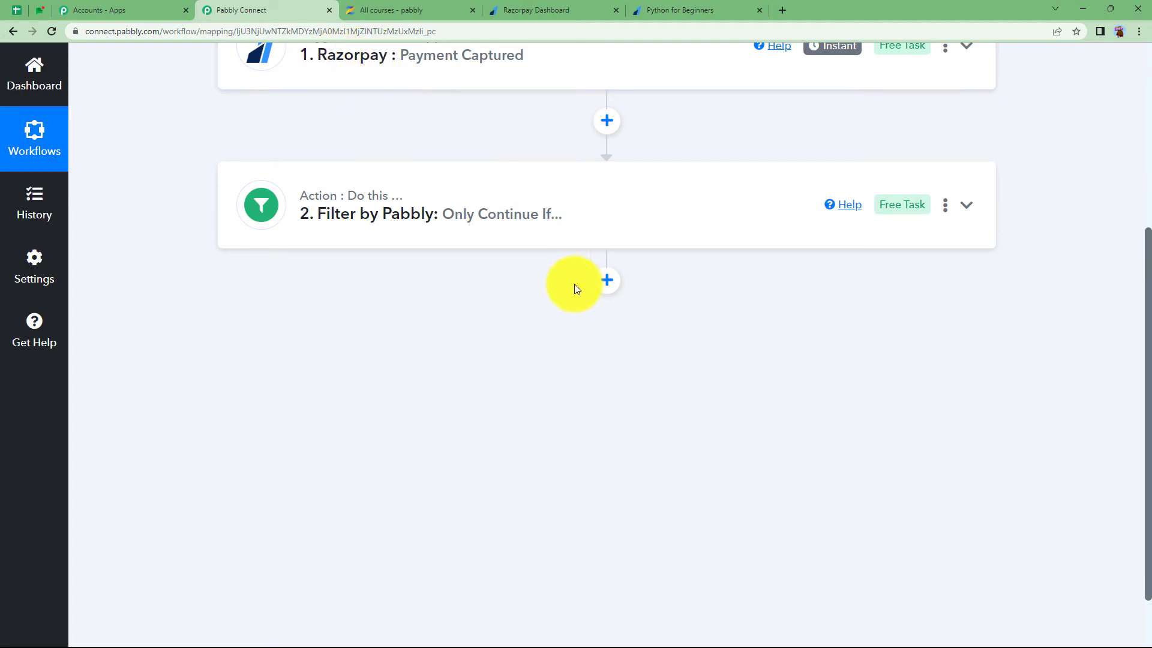
# Add a Zenler 'Enroll User to a Course' action and begin a new Zenler connection
pyautogui.click(607, 280)
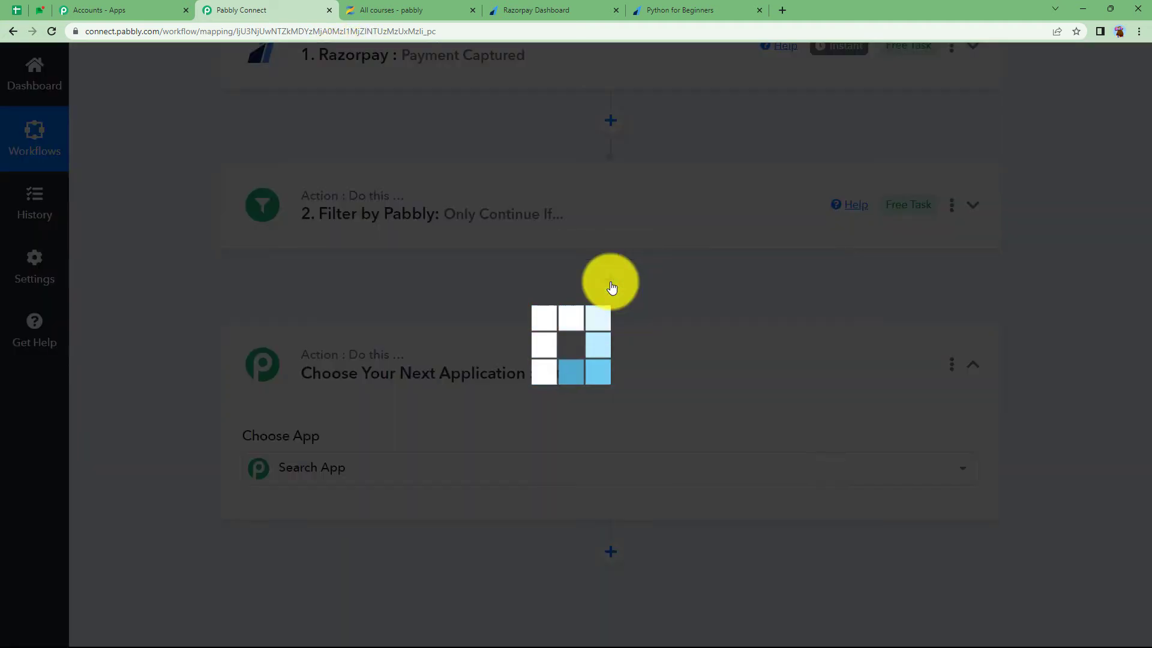
pyautogui.scroll(-2, 361, 379)
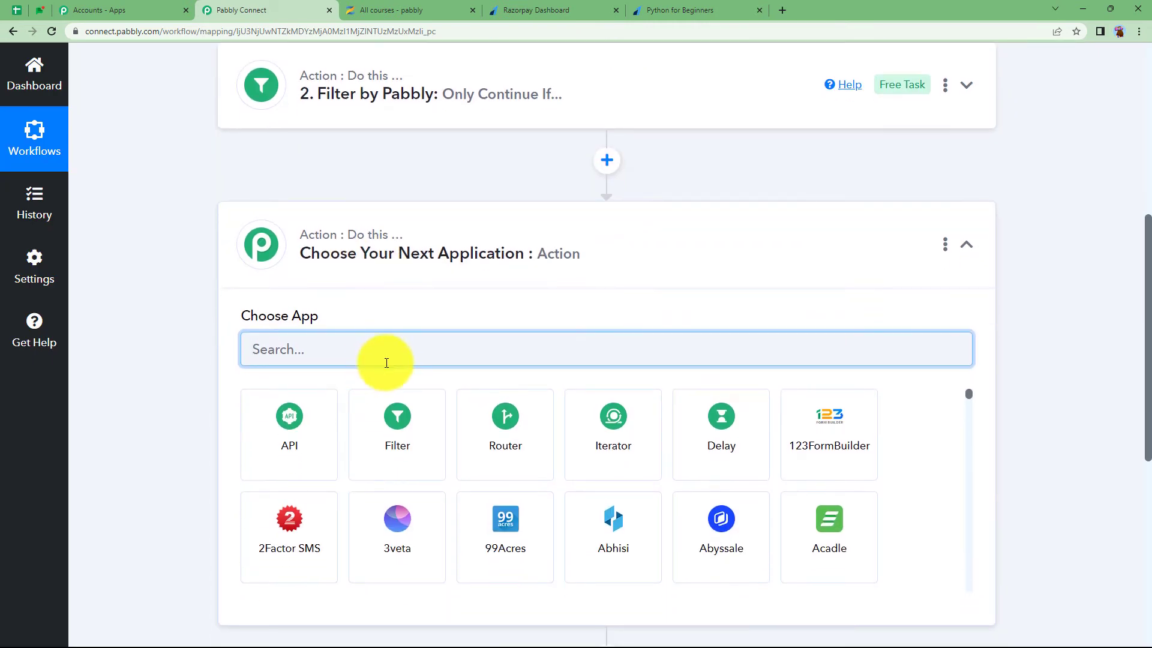
pyautogui.write('zenler')
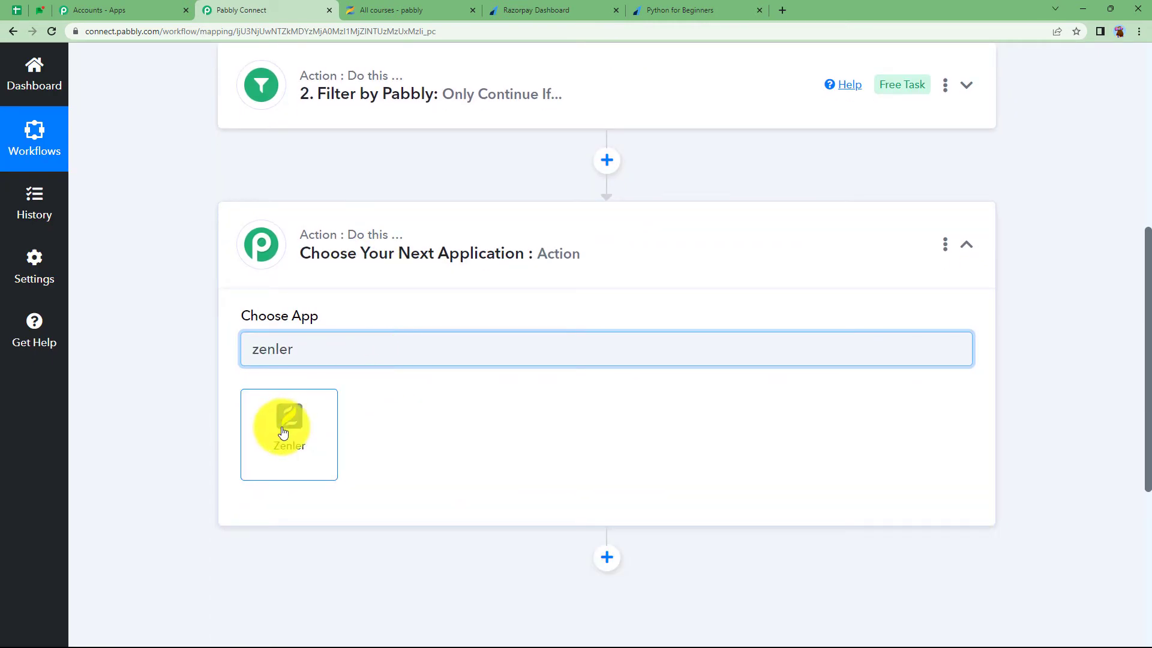
pyautogui.click(283, 432)
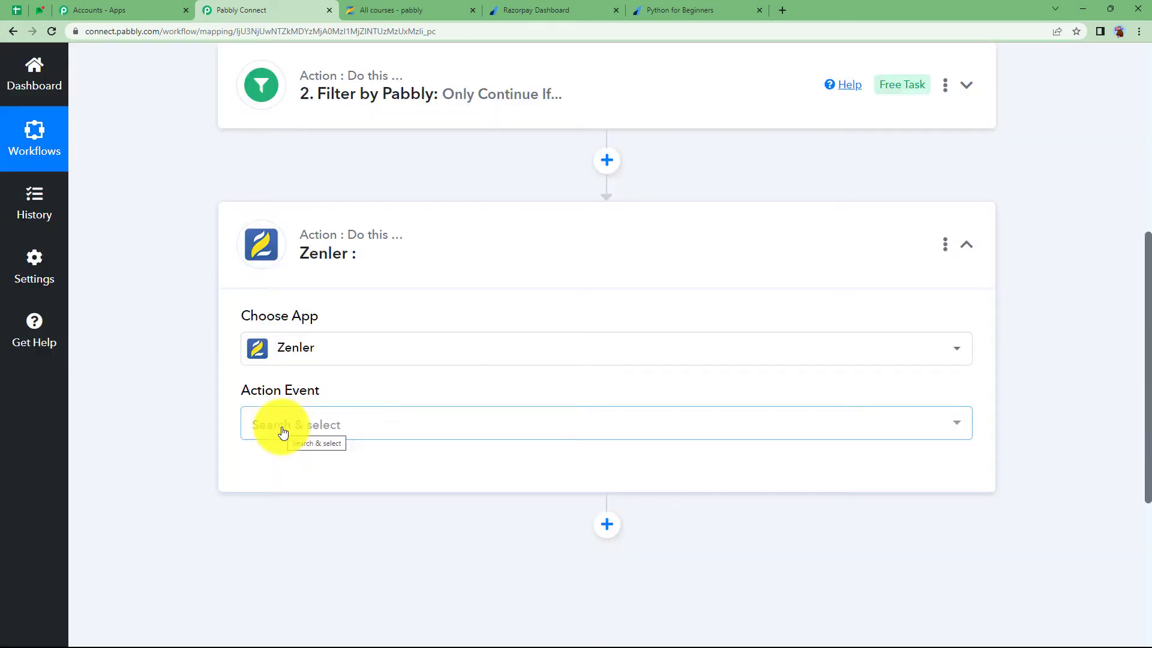
pyautogui.click(283, 432)
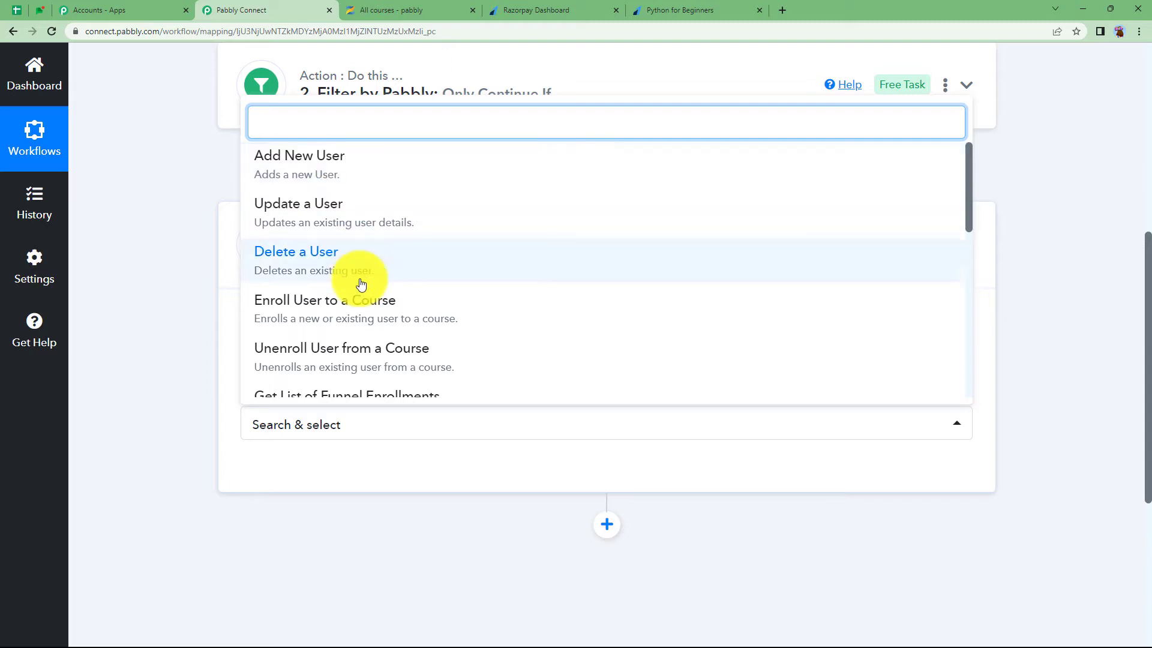
pyautogui.click(354, 311)
pyautogui.click(278, 472)
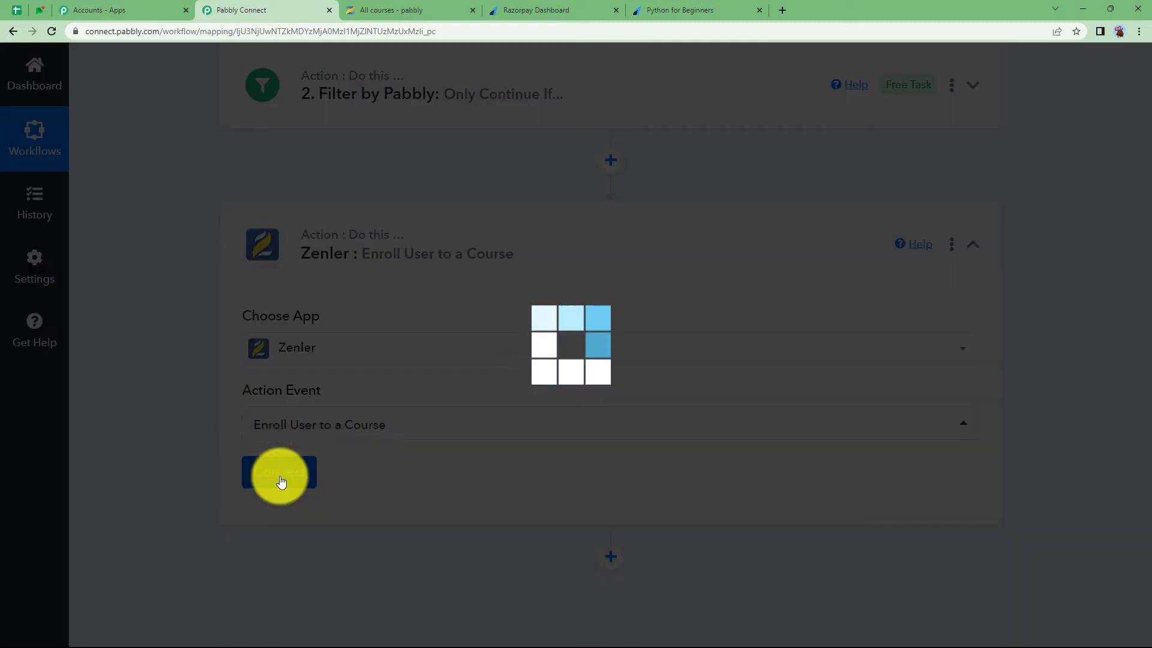
pyautogui.click(563, 222)
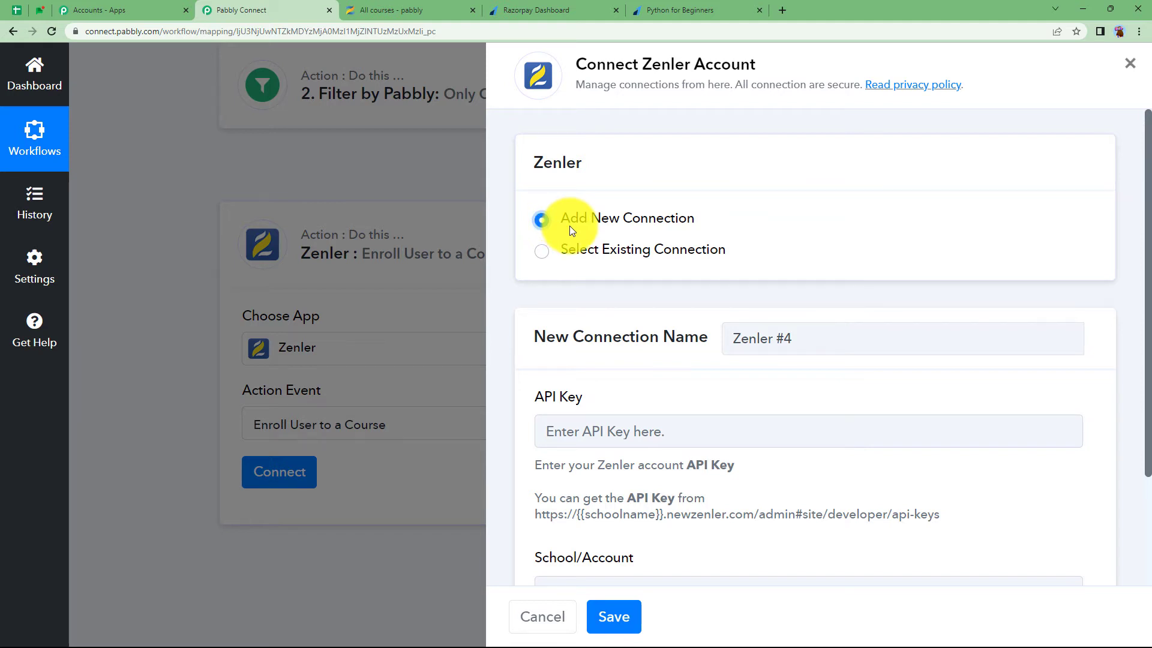
# Look up the school name from the Zenler site address for the connection form
pyautogui.scroll(-2, 612, 420)
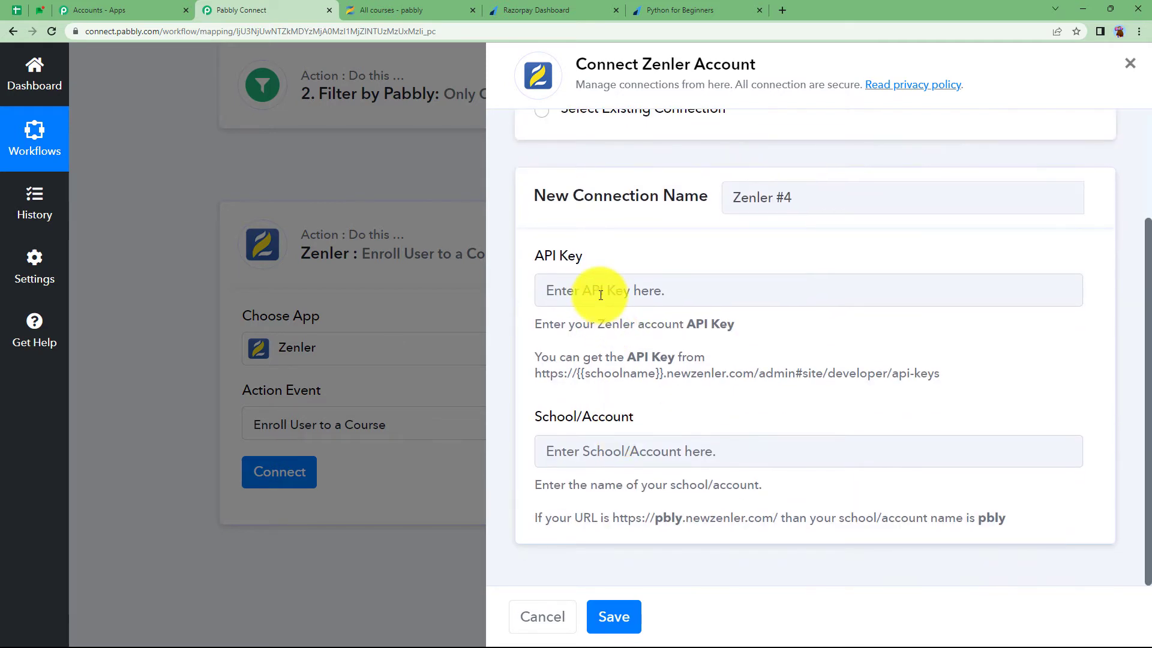
pyautogui.click(621, 451)
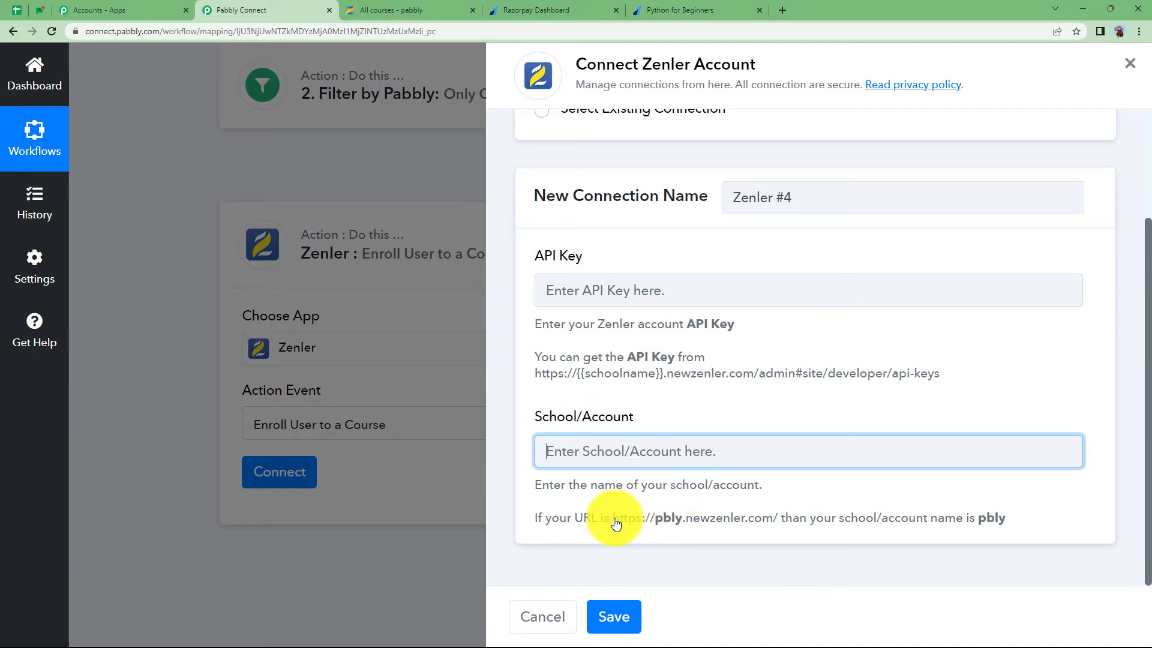
pyautogui.moveTo(616, 523); pyautogui.dragTo(1054, 530)
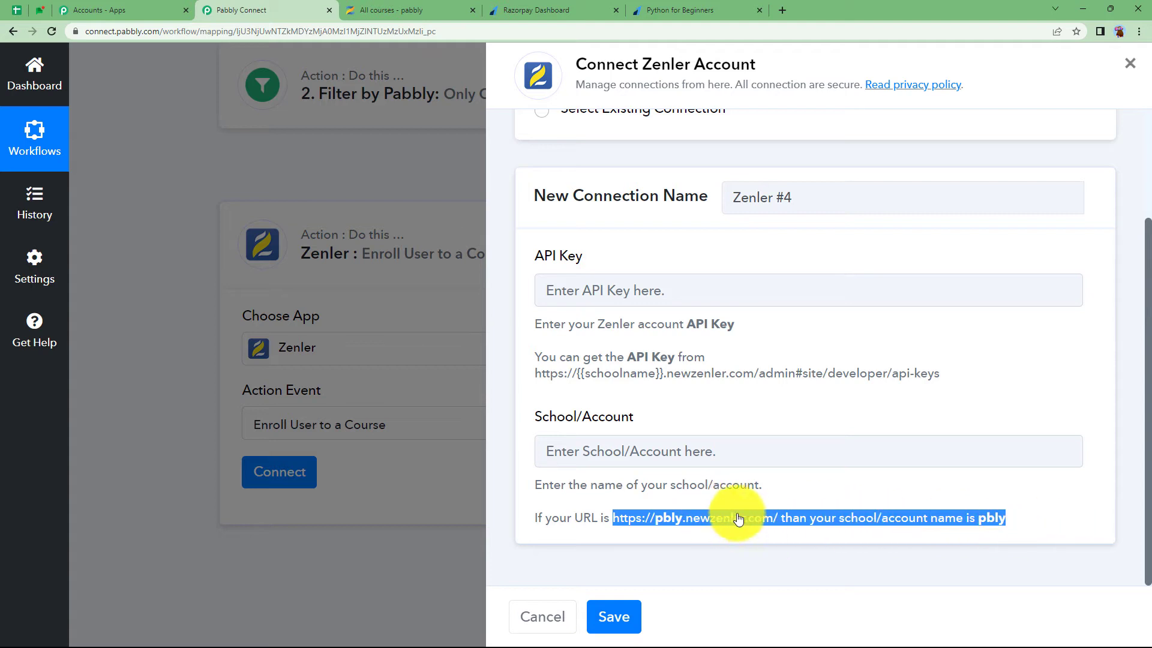
pyautogui.click(663, 527)
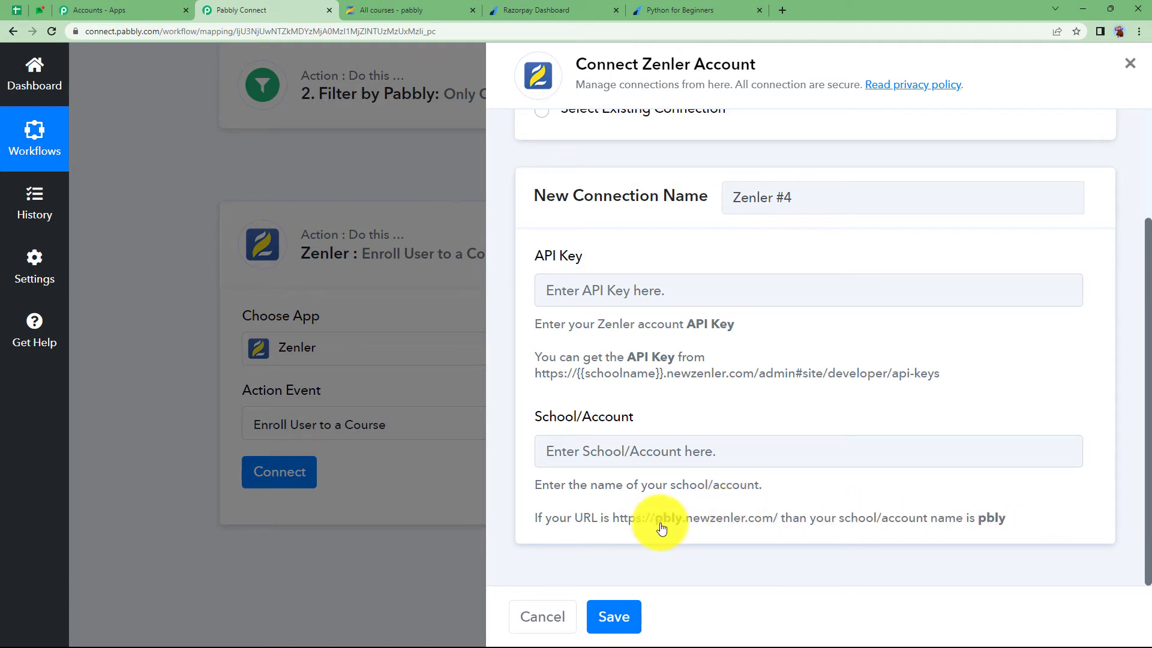
pyautogui.click(357, 18)
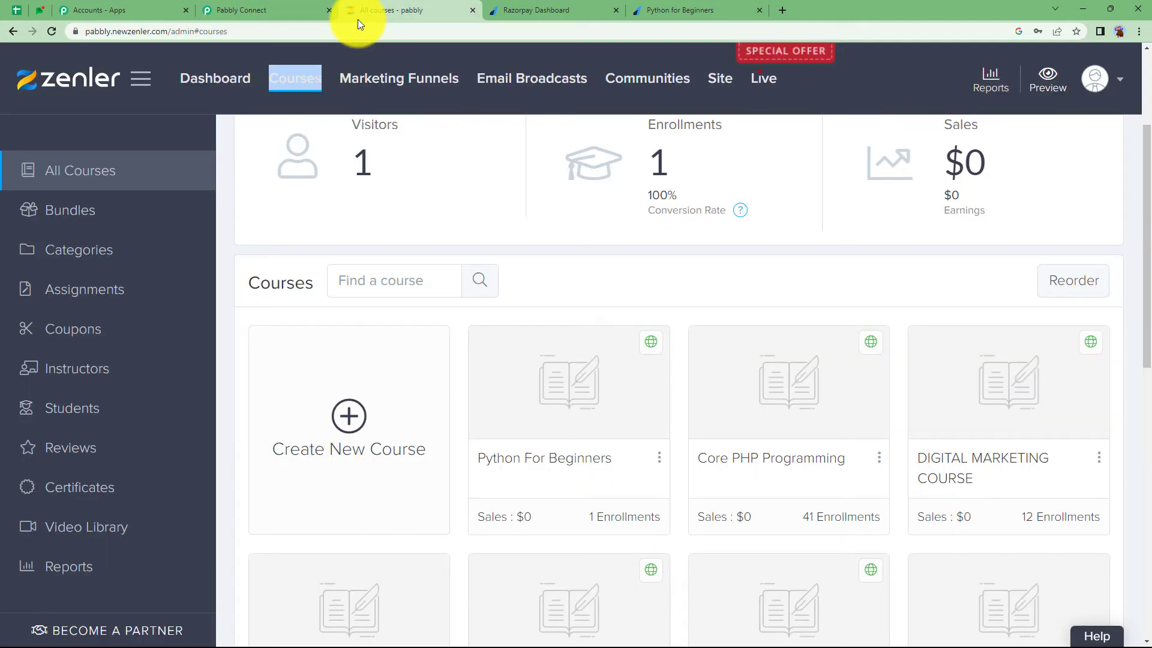
pyautogui.click(226, 30)
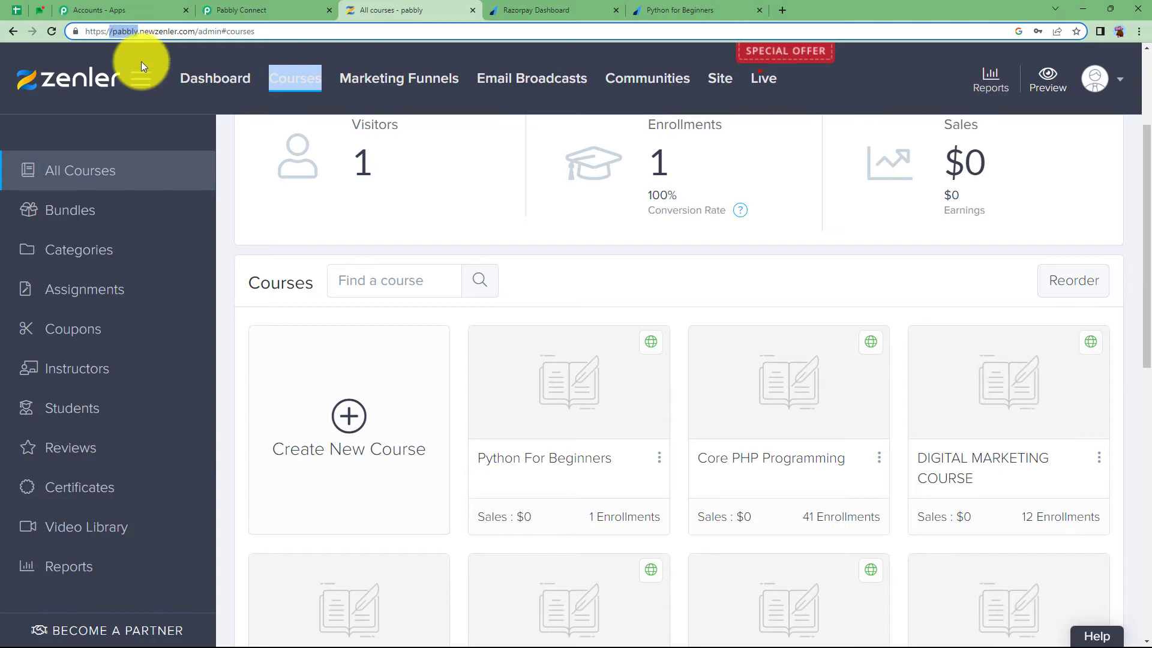
pyautogui.click(243, 10)
# Enter 'pabbly' as the School/Account and select the API key page address
pyautogui.click(655, 444)
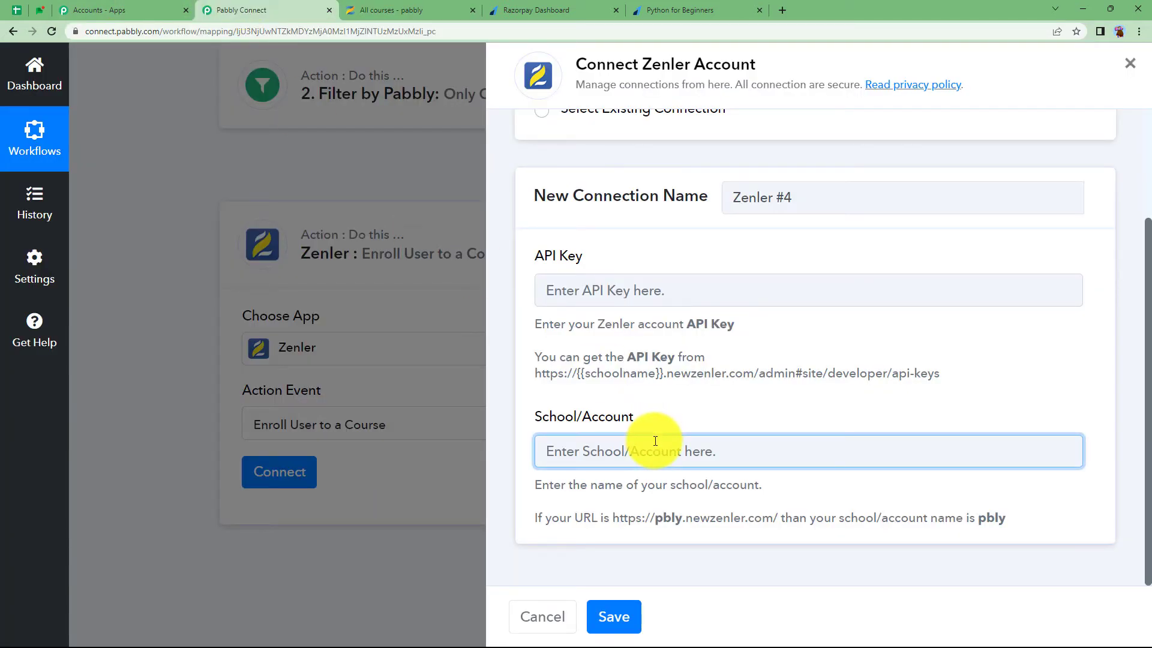
pyautogui.write('pabbly')
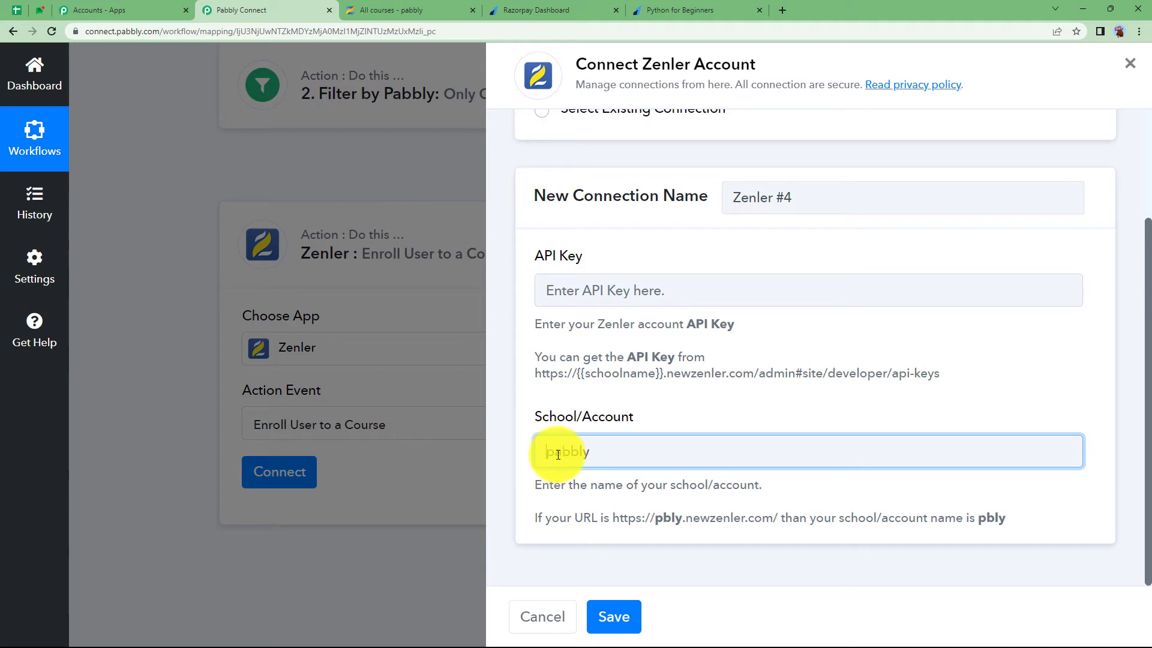
pyautogui.click(549, 401)
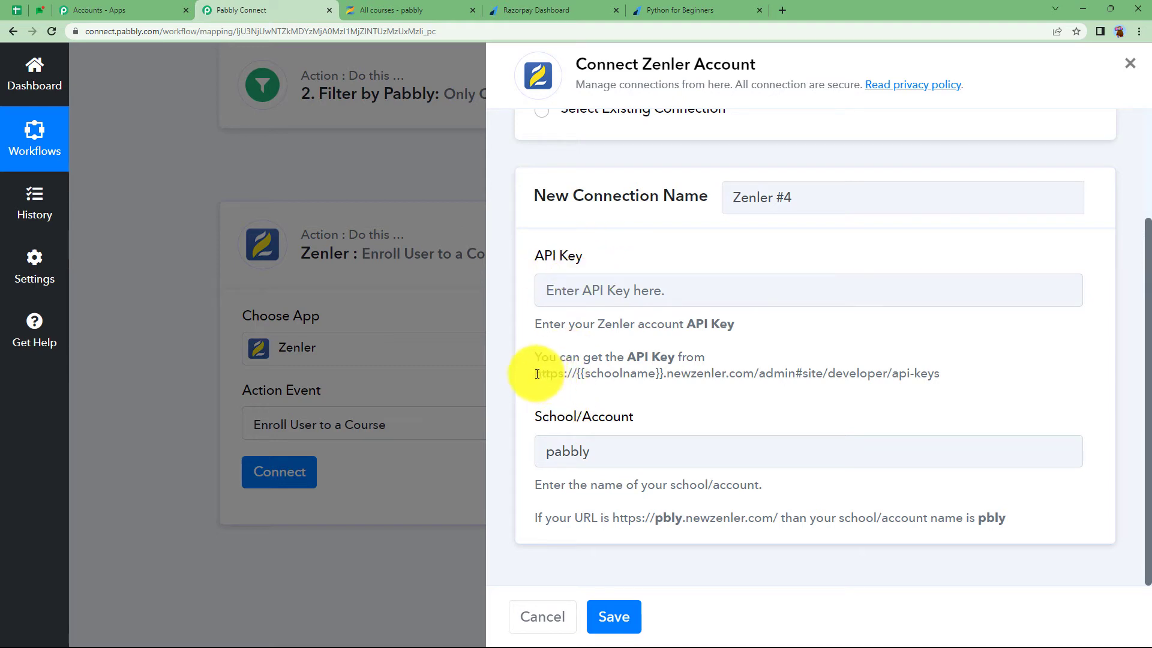
pyautogui.moveTo(537, 374); pyautogui.dragTo(939, 372)
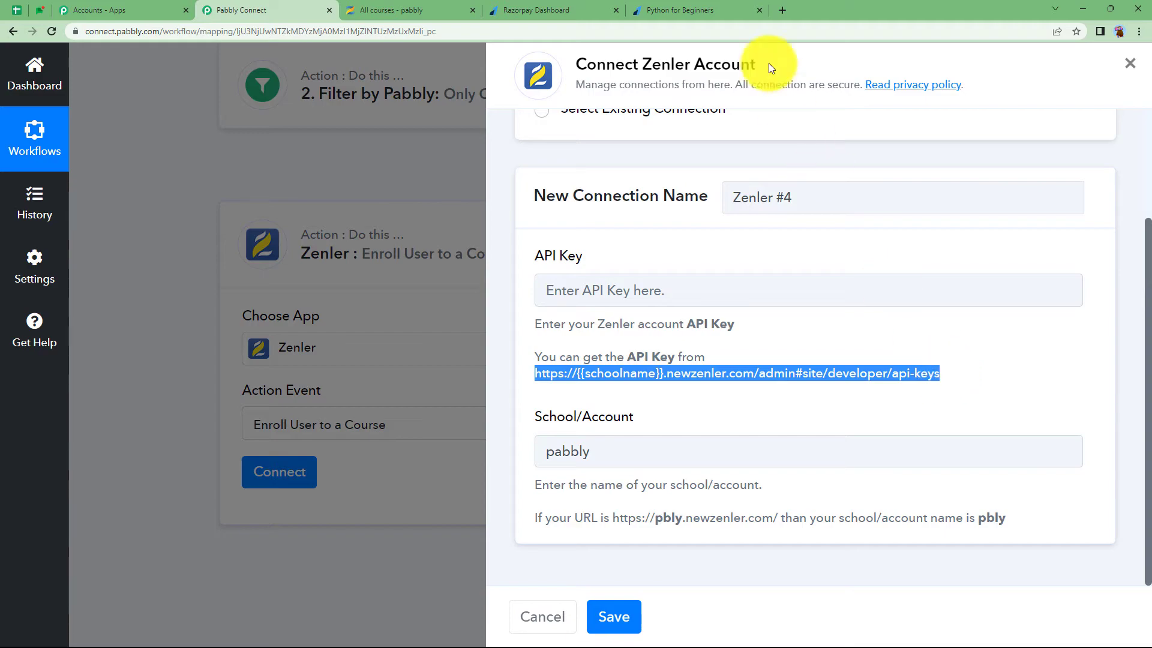
# In a new tab, load Zenler's API-key page with 'pabbly' as the school name
pyautogui.click(781, 10)
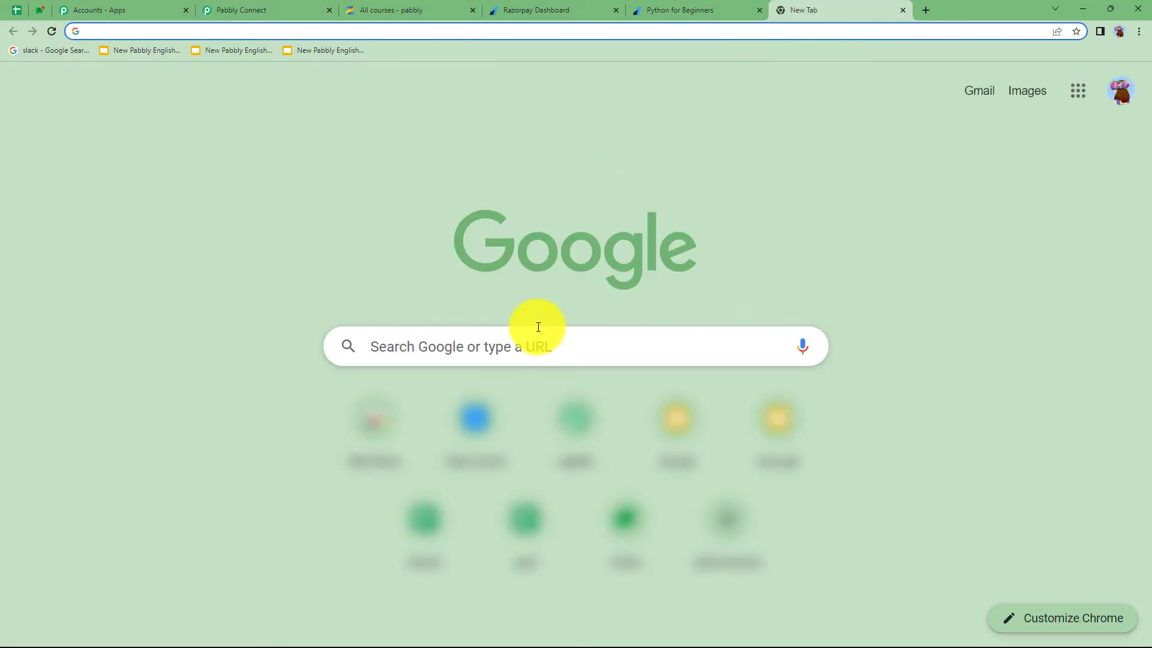
pyautogui.hotkey('ctrl', 'v')
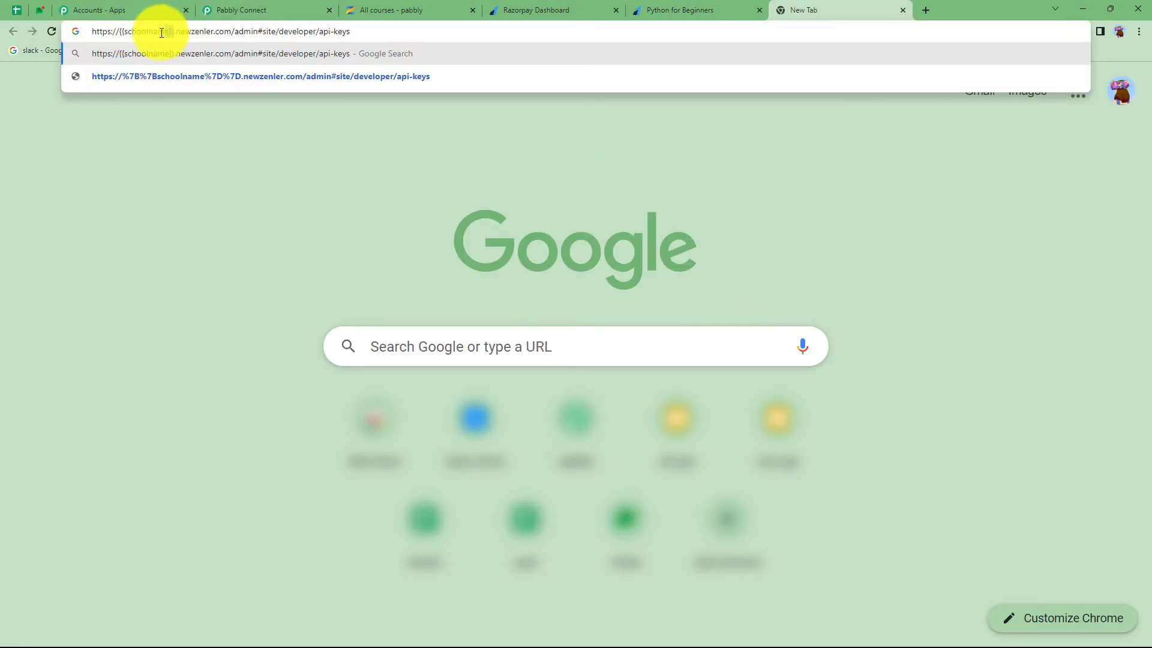
pyautogui.moveTo(162, 33); pyautogui.dragTo(120, 44)
pyautogui.press('BackSpace')
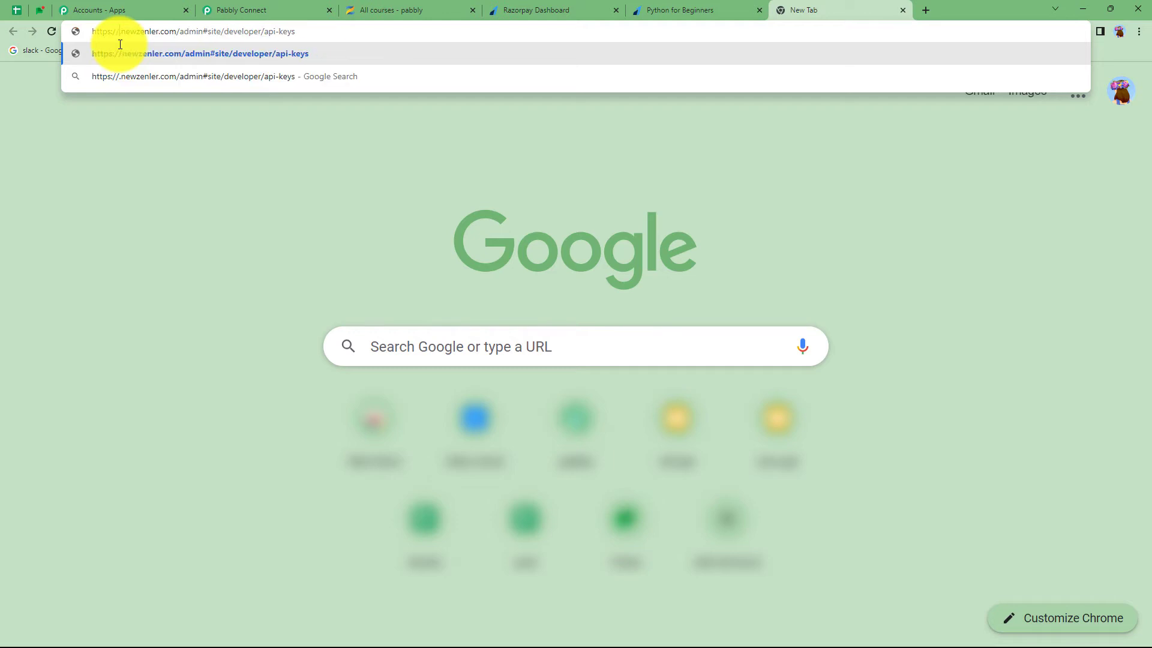
pyautogui.write('pabbly')
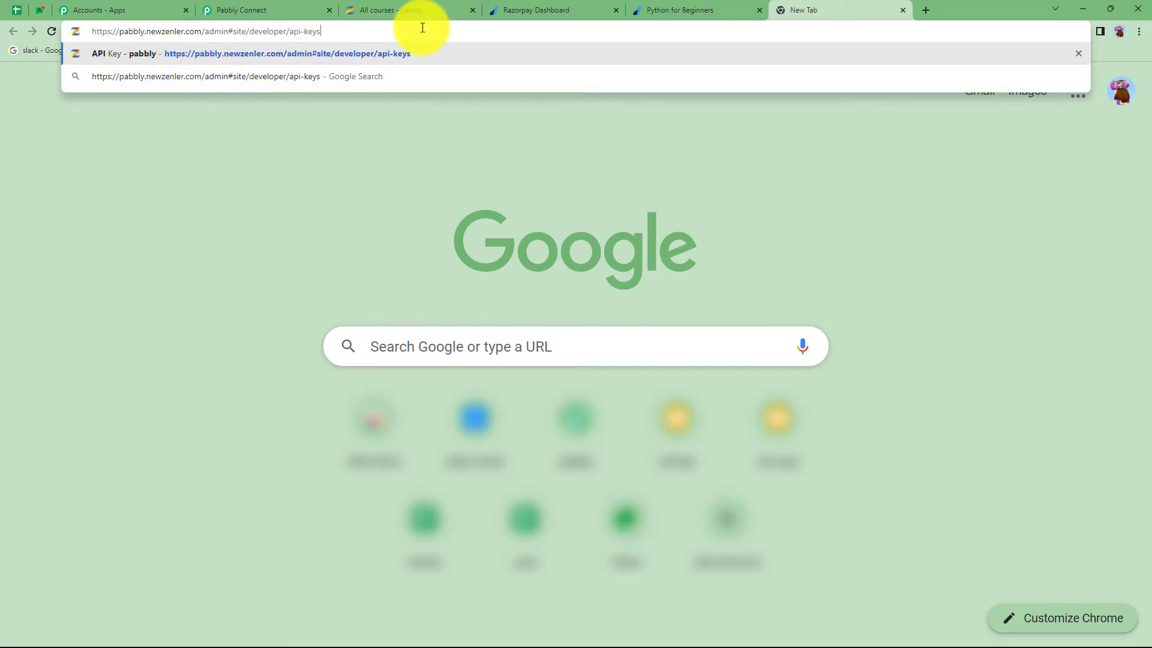
pyautogui.press('Return')
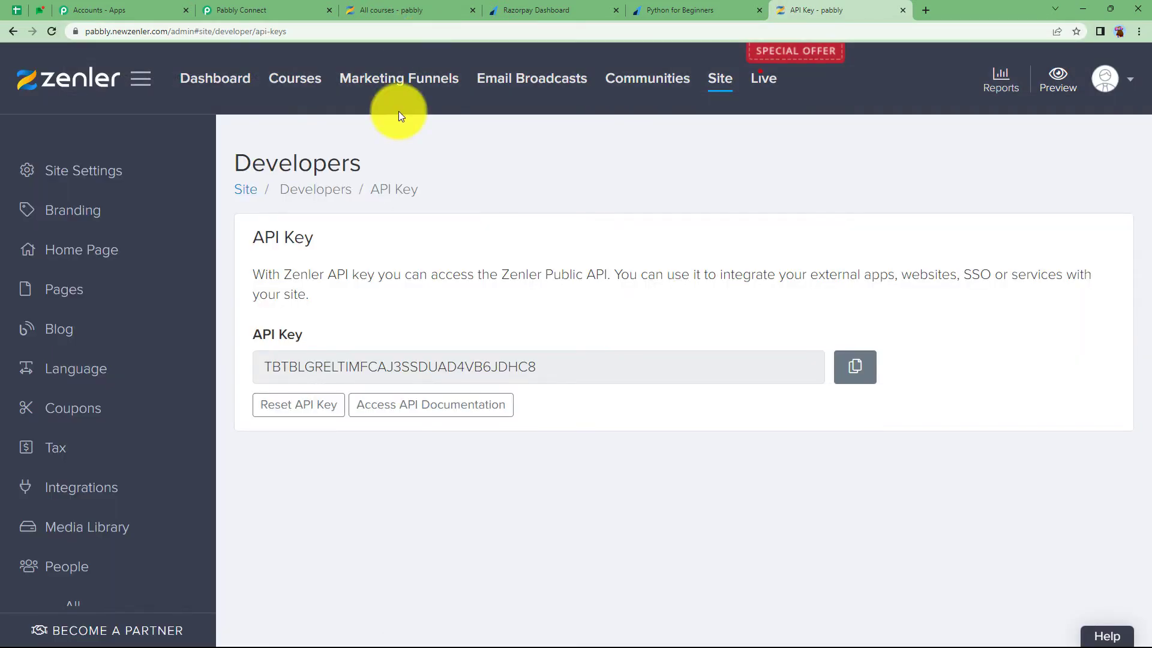
# Copy the Zenler API key into Pabbly's API Key field and save the connection
pyautogui.moveTo(314, 239); pyautogui.dragTo(239, 248)
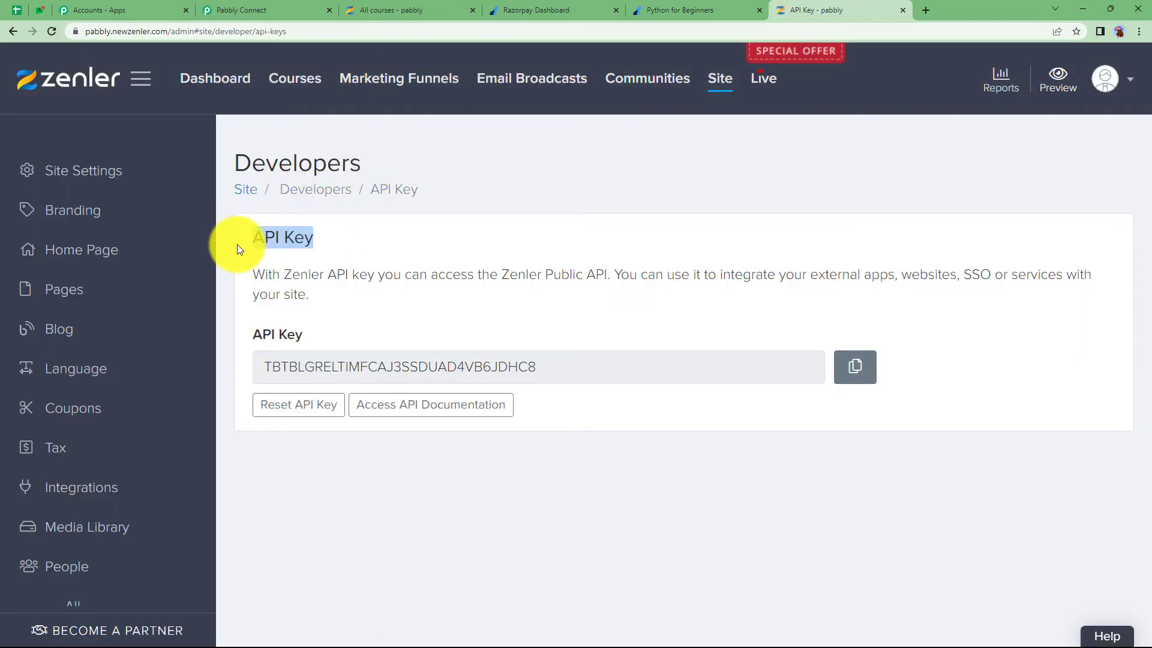
pyautogui.click(855, 366)
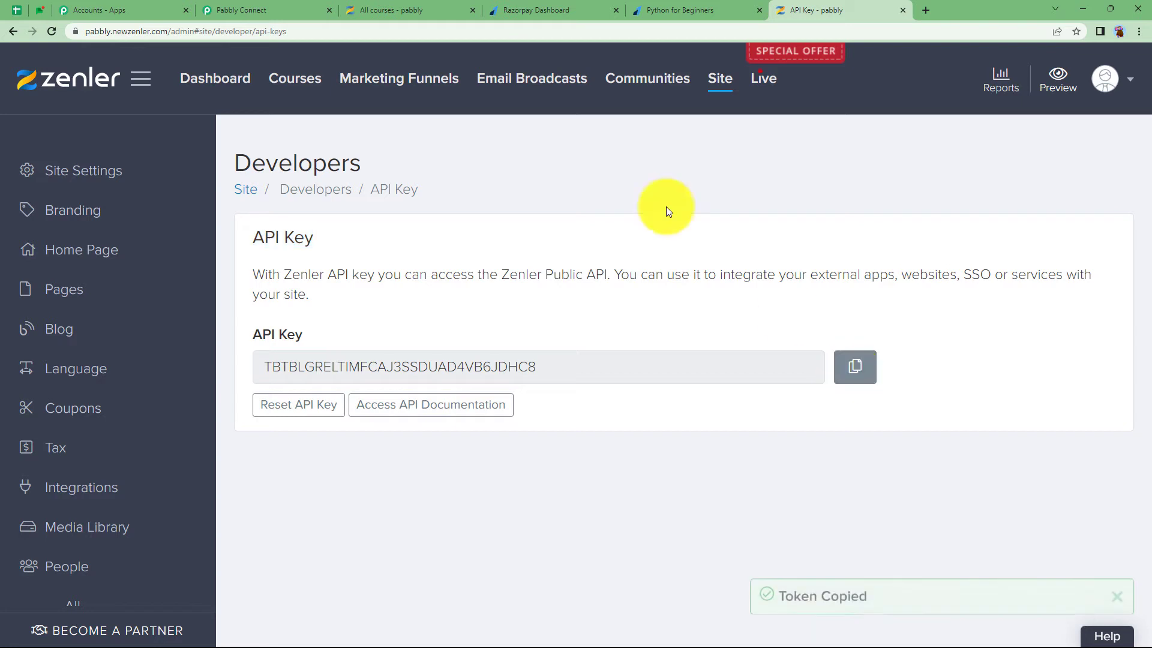
pyautogui.click(282, 9)
pyautogui.click(715, 286)
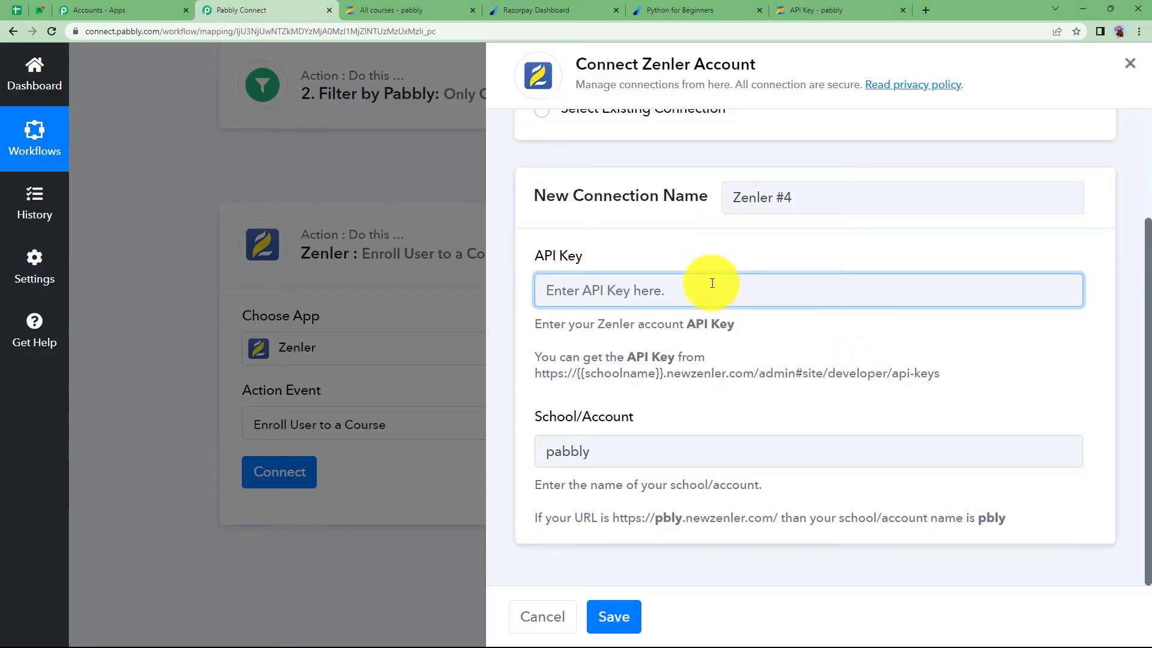
pyautogui.hotkey('ctrl', 'v')
pyautogui.click(621, 610)
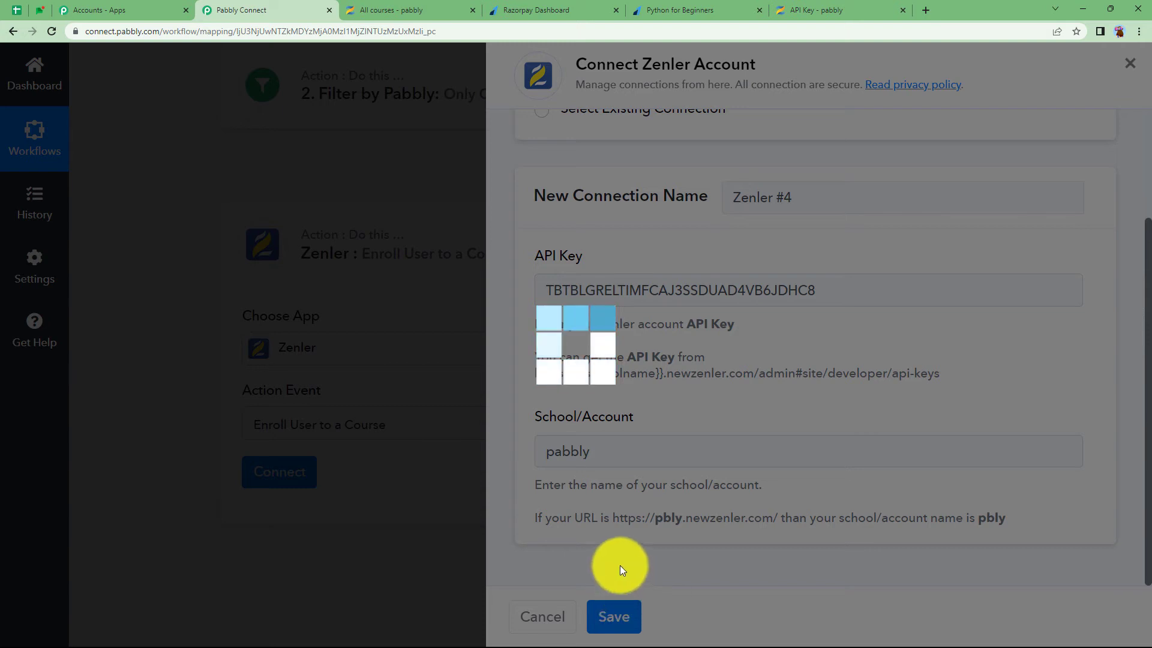
pyautogui.scroll(-3, 308, 506)
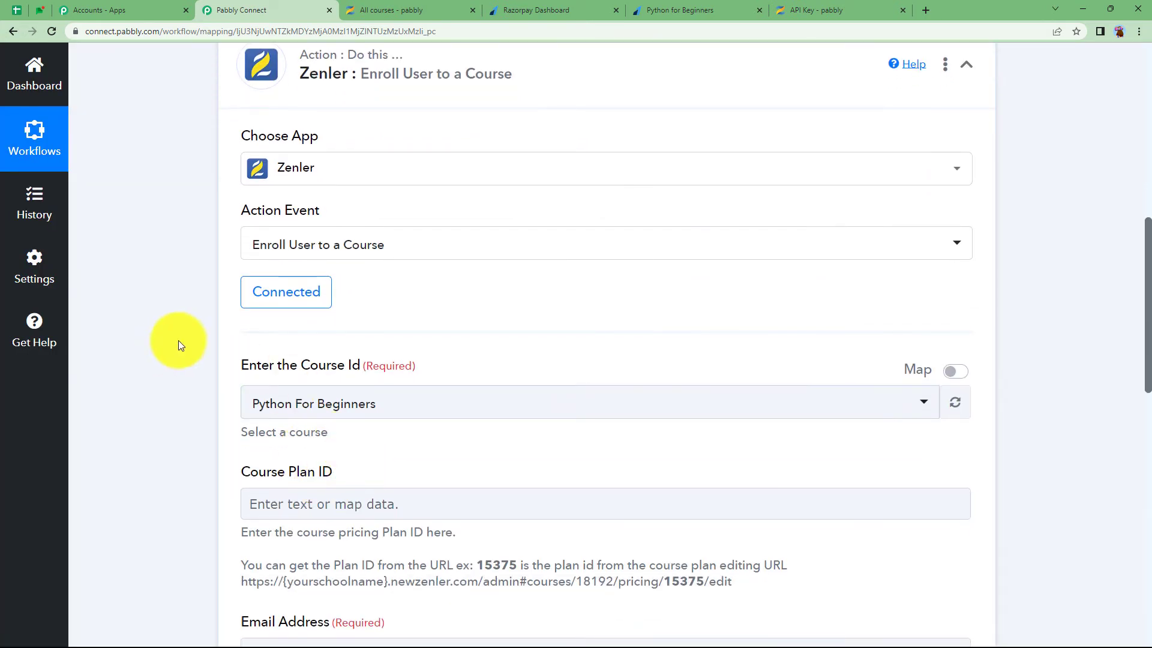
pyautogui.scroll(-2, 381, 378)
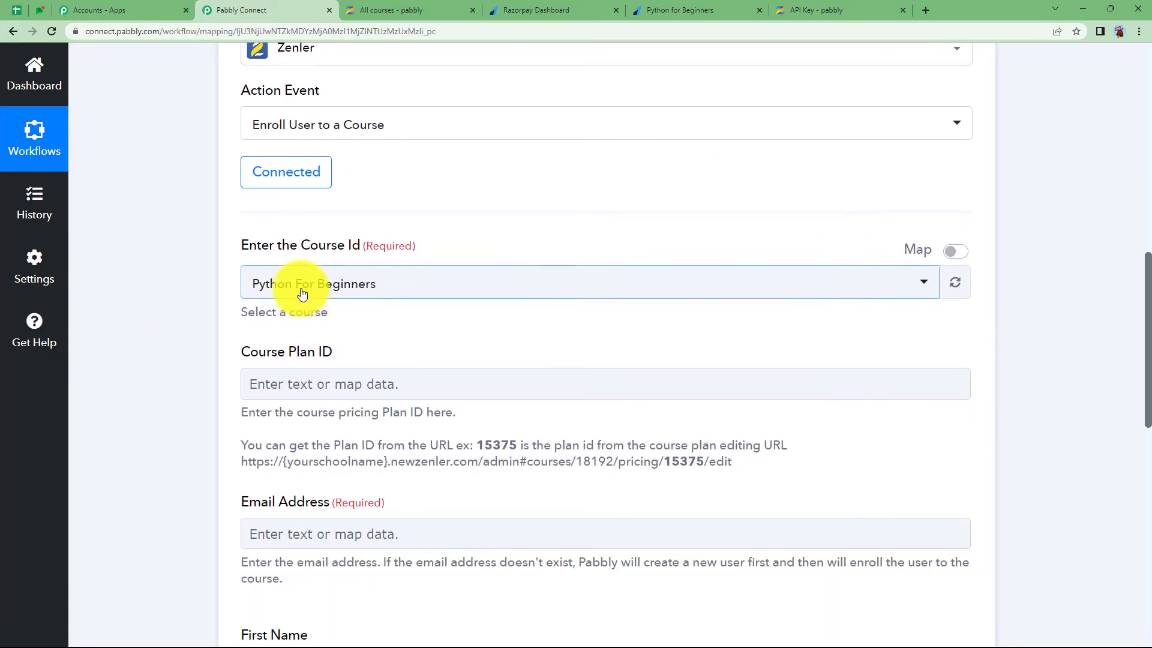
pyautogui.click(302, 293)
pyautogui.scroll(-1, 357, 460)
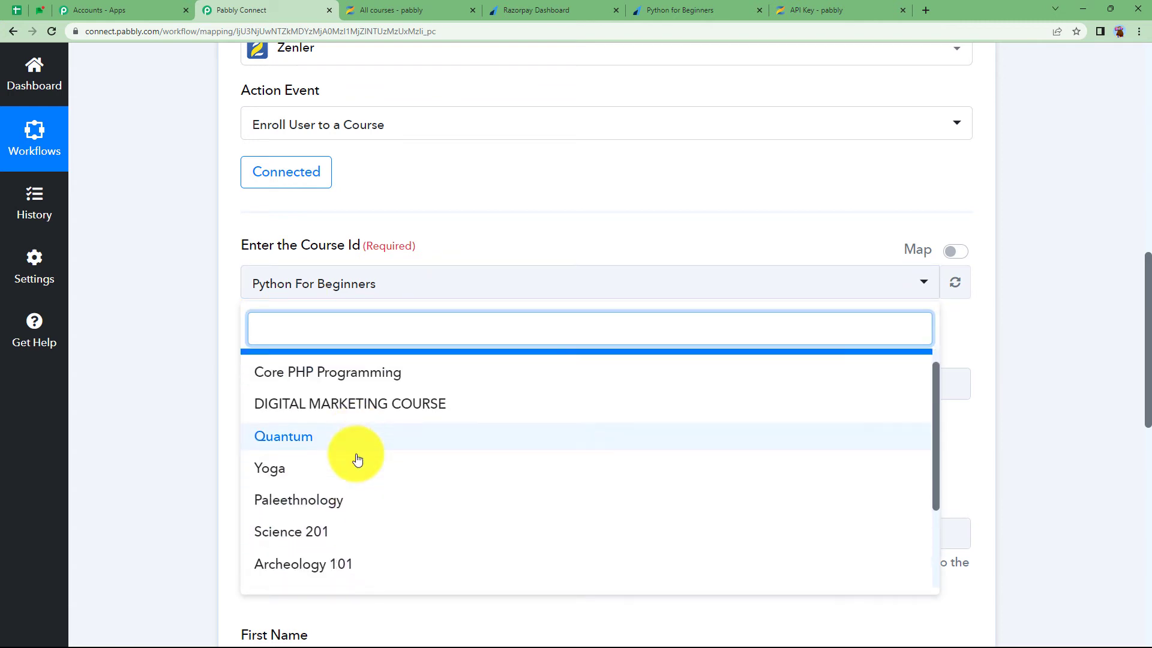
pyautogui.scroll(-2, 358, 459)
pyautogui.scroll(3, 358, 459)
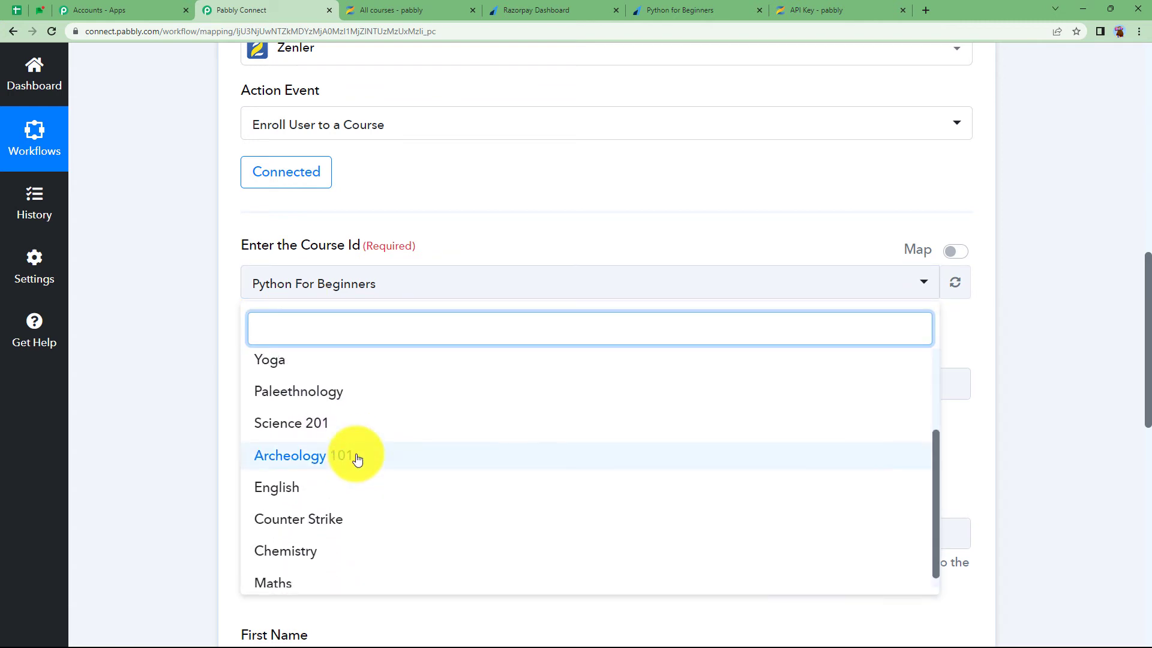
pyautogui.click(484, 240)
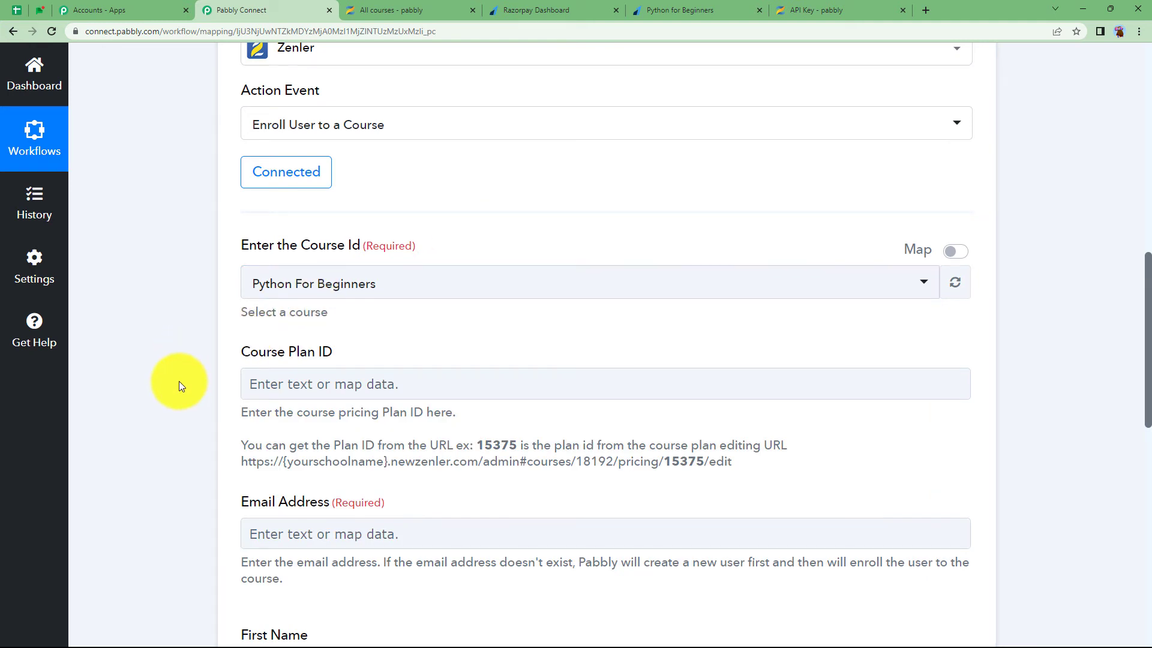
pyautogui.scroll(10, 179, 384)
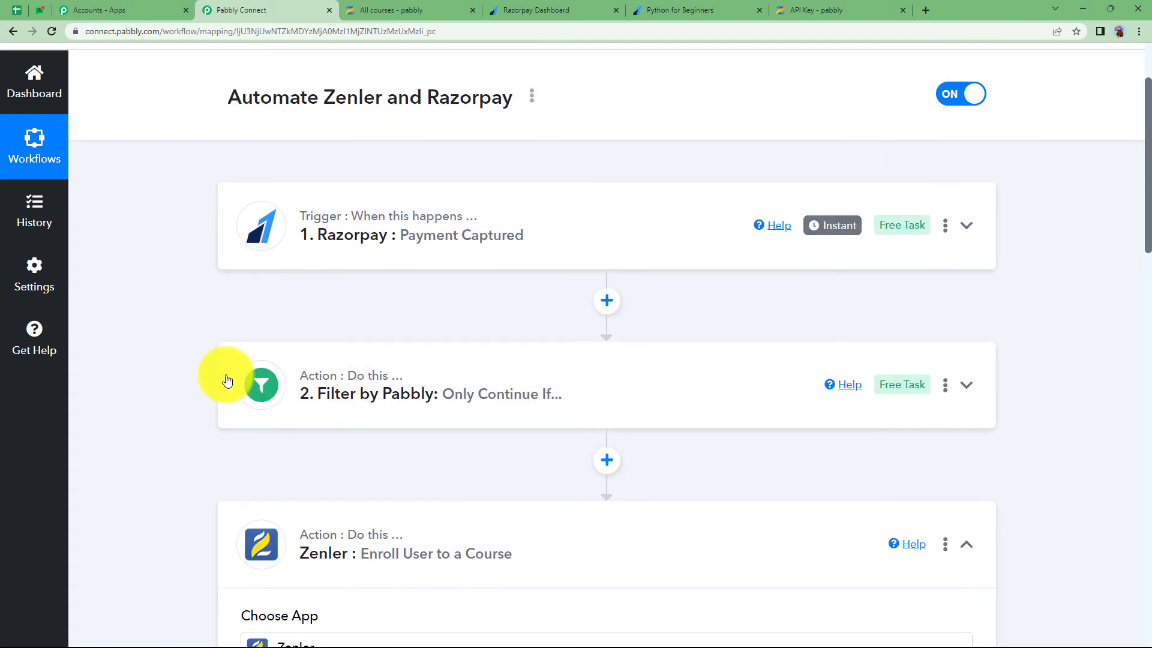
pyautogui.scroll(-7, 186, 393)
pyautogui.scroll(-3, 186, 392)
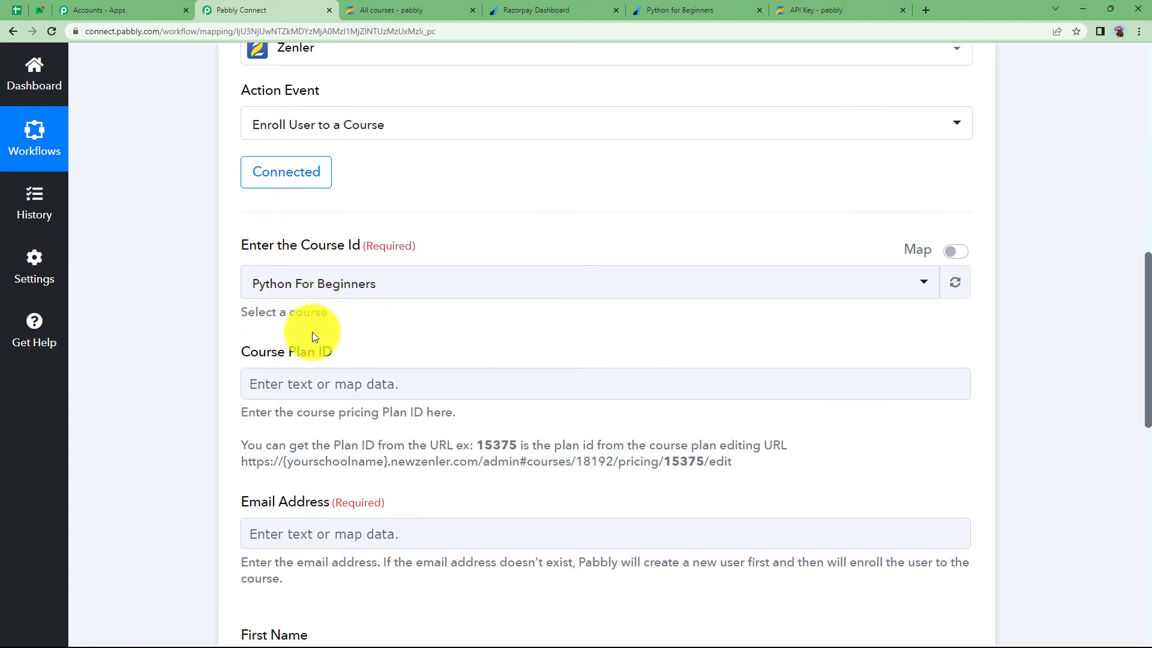
pyautogui.click(307, 374)
pyautogui.click(373, 354)
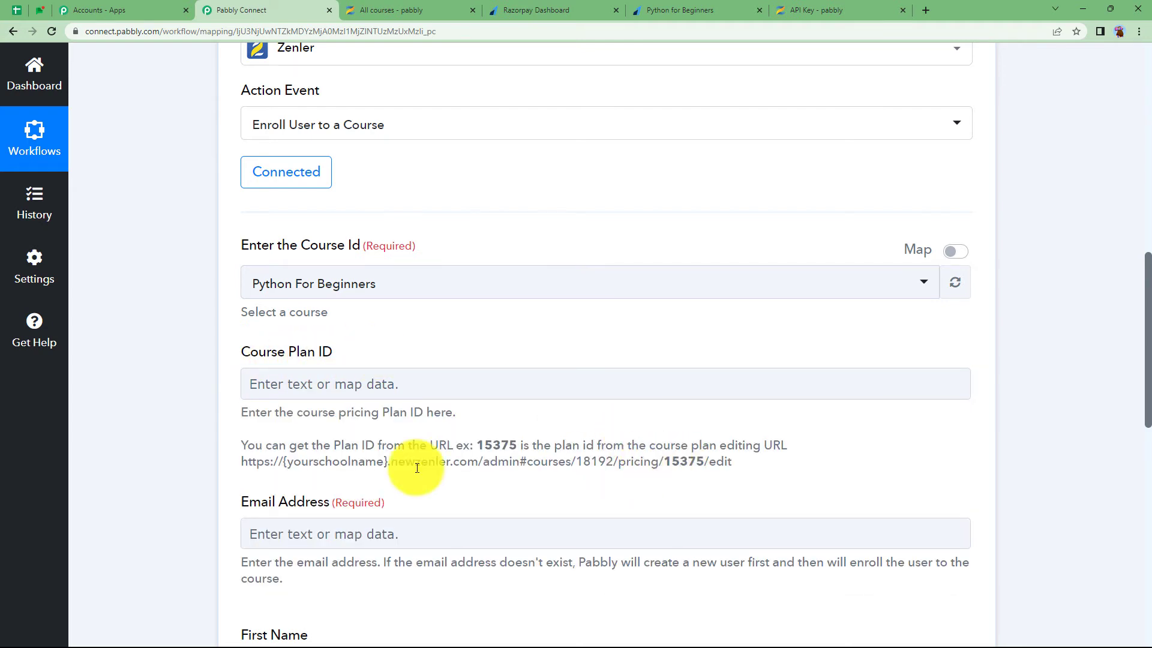
pyautogui.moveTo(233, 459); pyautogui.dragTo(692, 470)
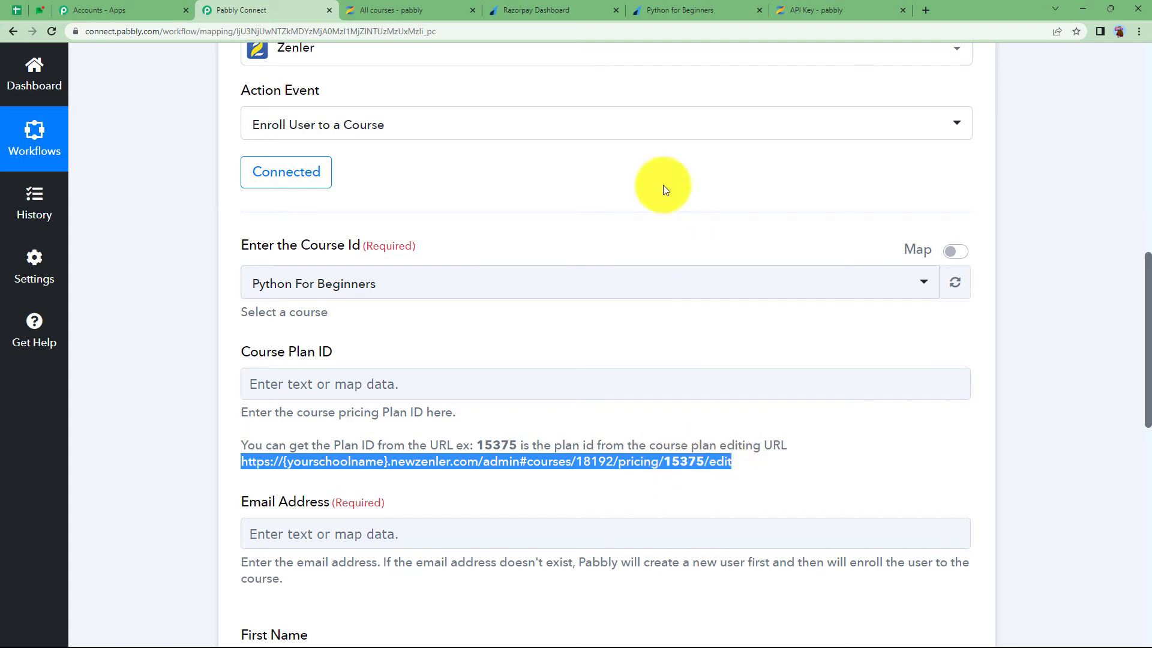
# Open the Monday.com pricing plan of Python For Beginners for editing in Zenler
pyautogui.click(375, 6)
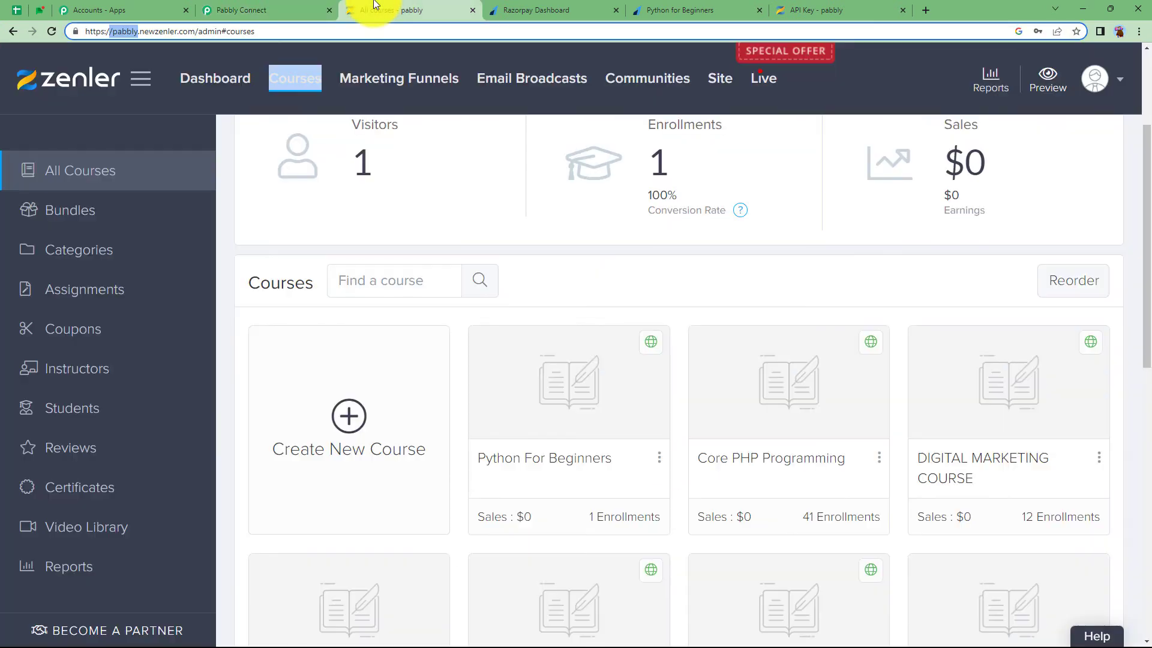
pyautogui.click(552, 446)
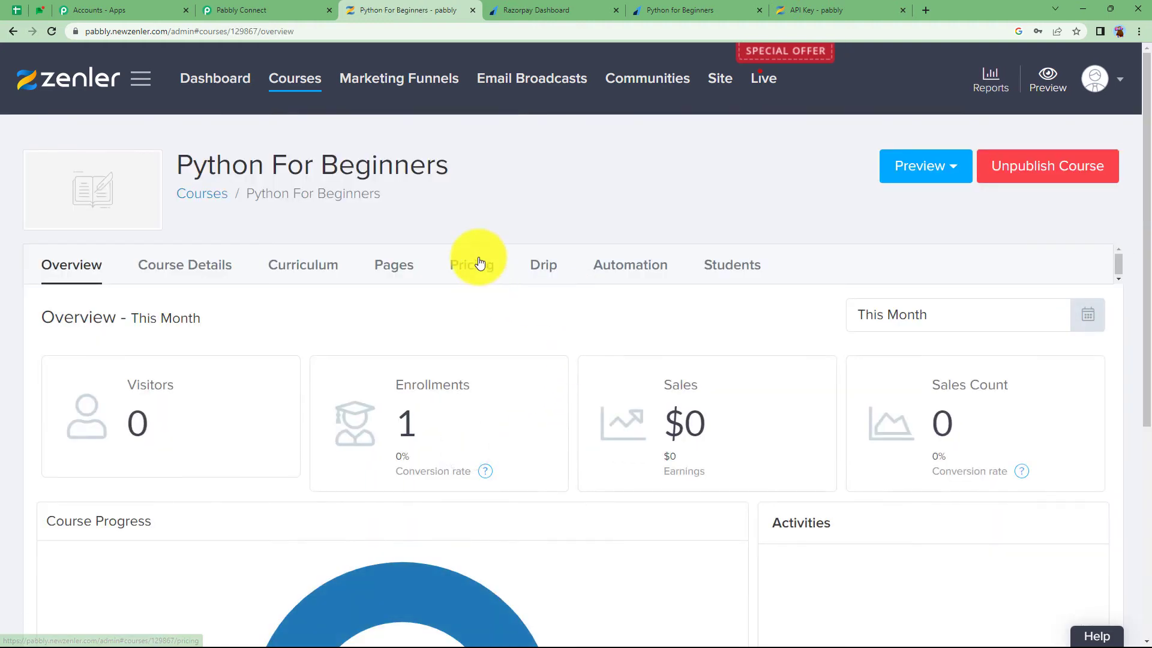
pyautogui.click(473, 265)
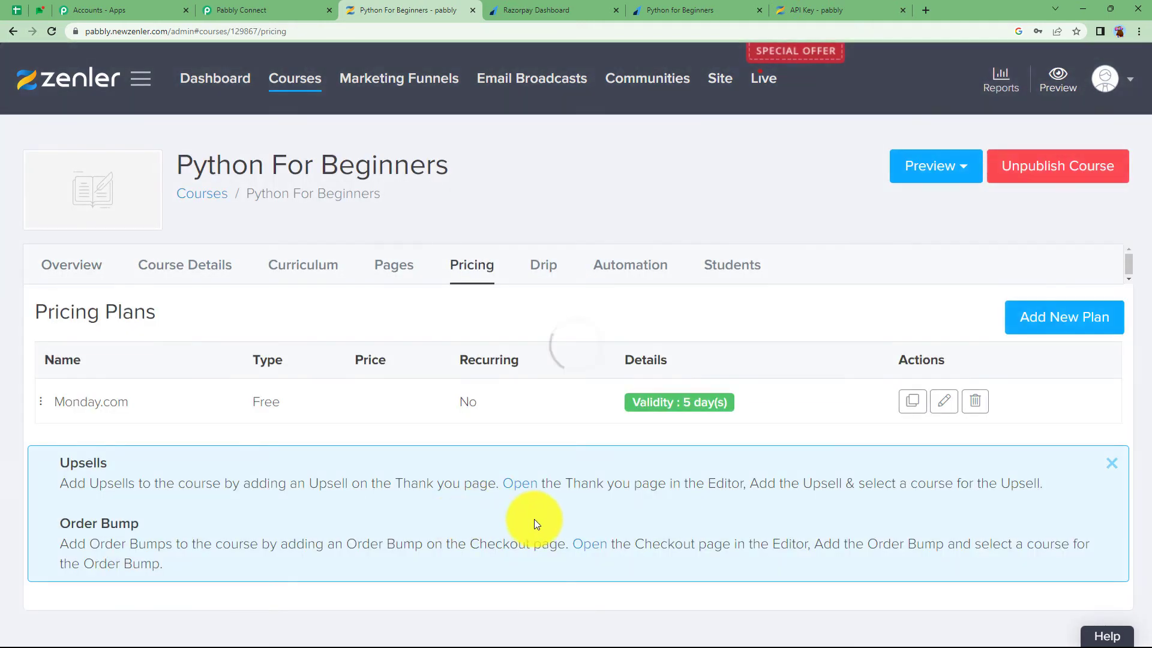
pyautogui.click(944, 403)
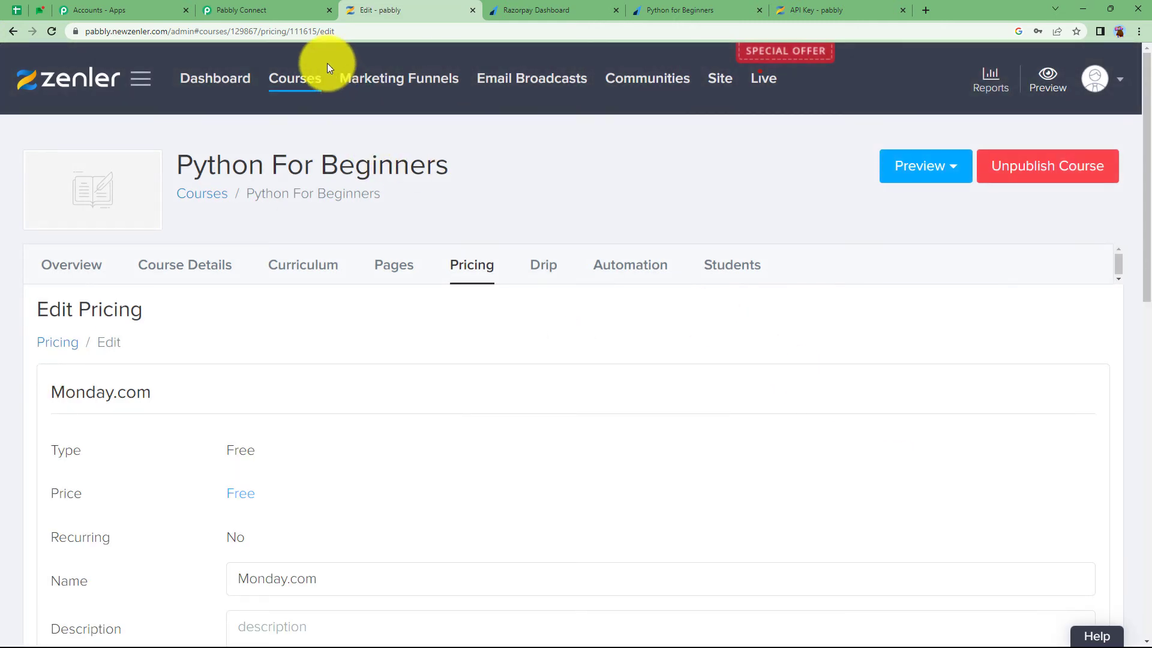
# Copy plan ID 111615 from the page address and return to the workflow
pyautogui.click(300, 30)
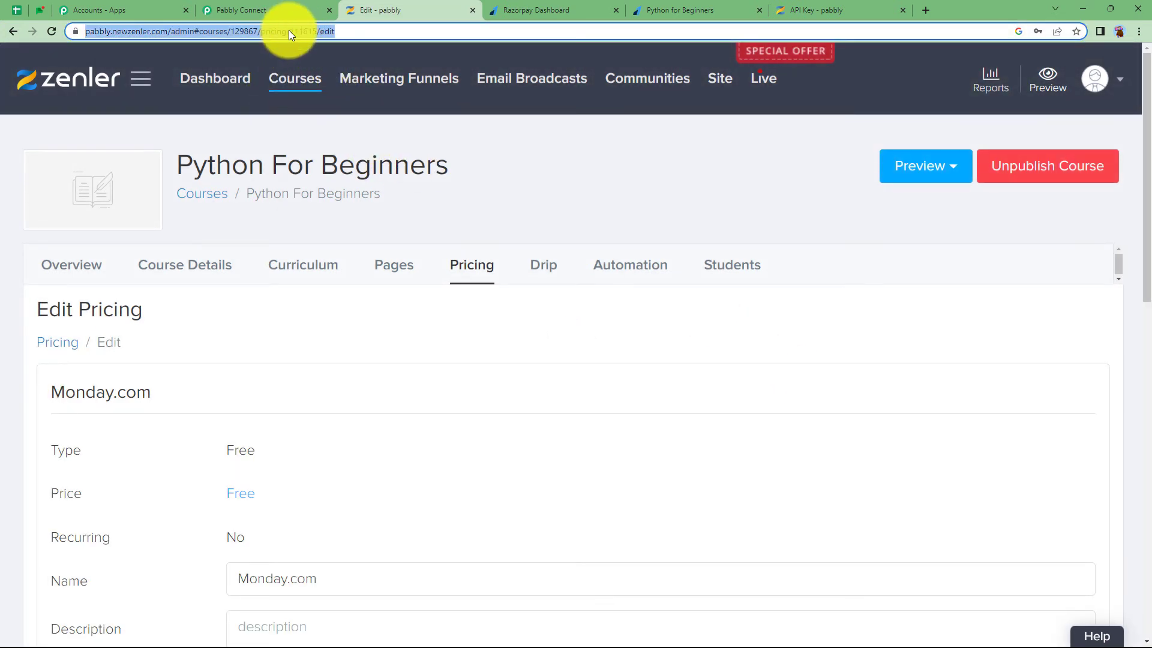
pyautogui.click(293, 31)
pyautogui.moveTo(316, 31); pyautogui.dragTo(347, 35)
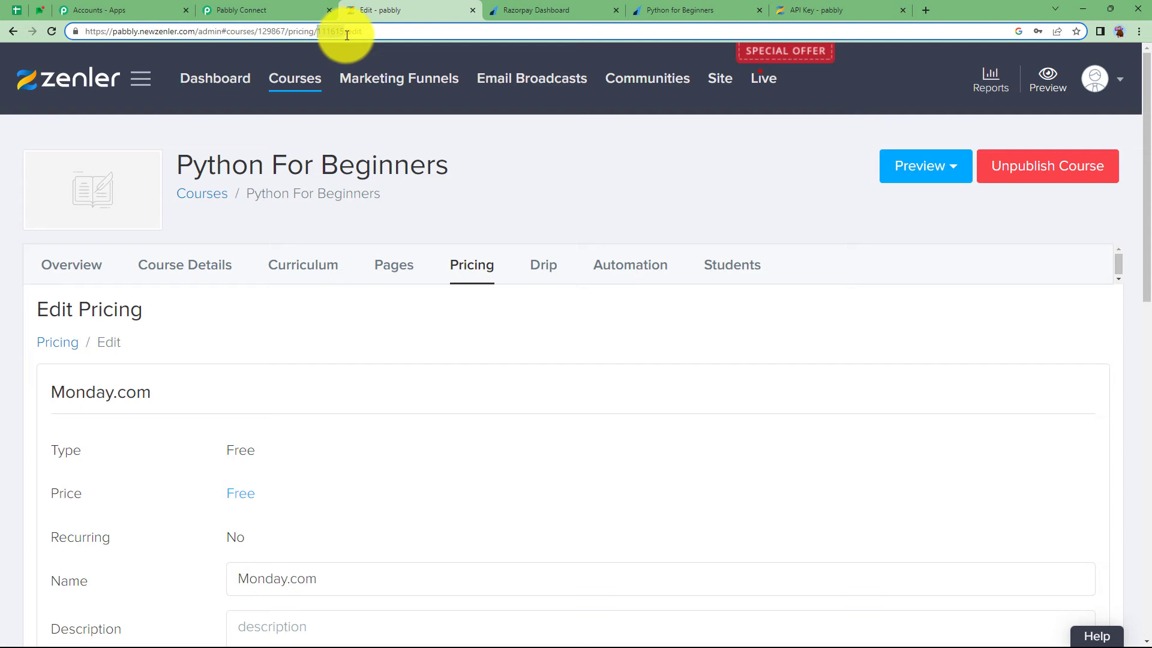
pyautogui.click(284, 6)
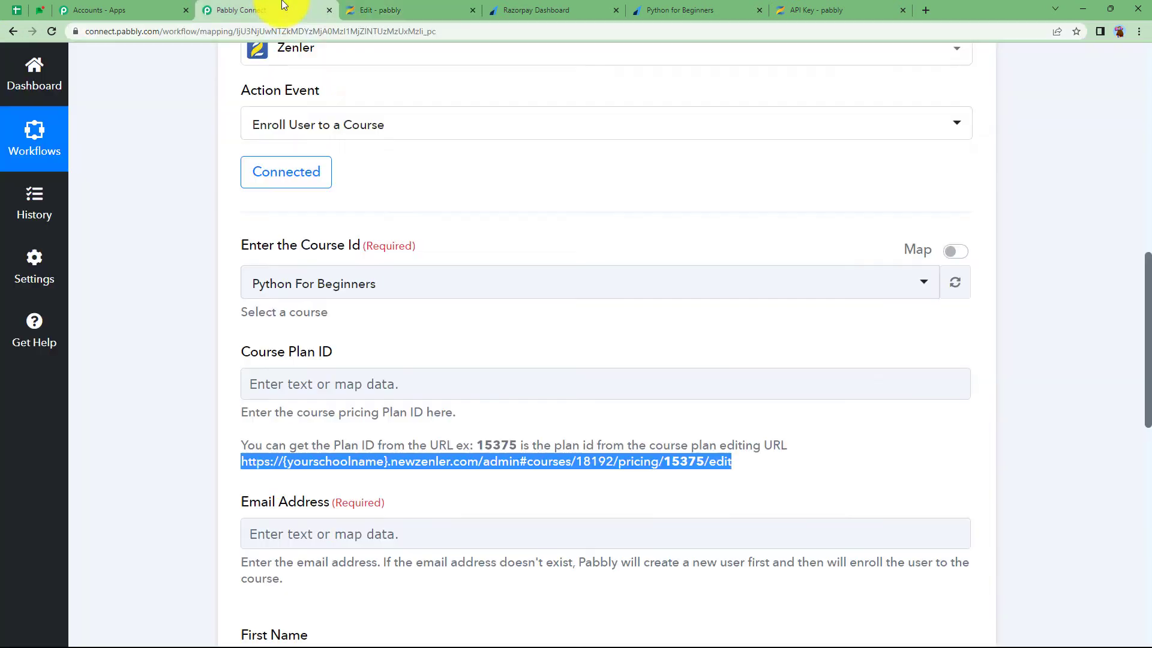
# Paste 111615 into the Zenler step's Course Plan ID field and close the Insert Data list
pyautogui.click(447, 379)
pyautogui.hotkey('ctrl', 'v')
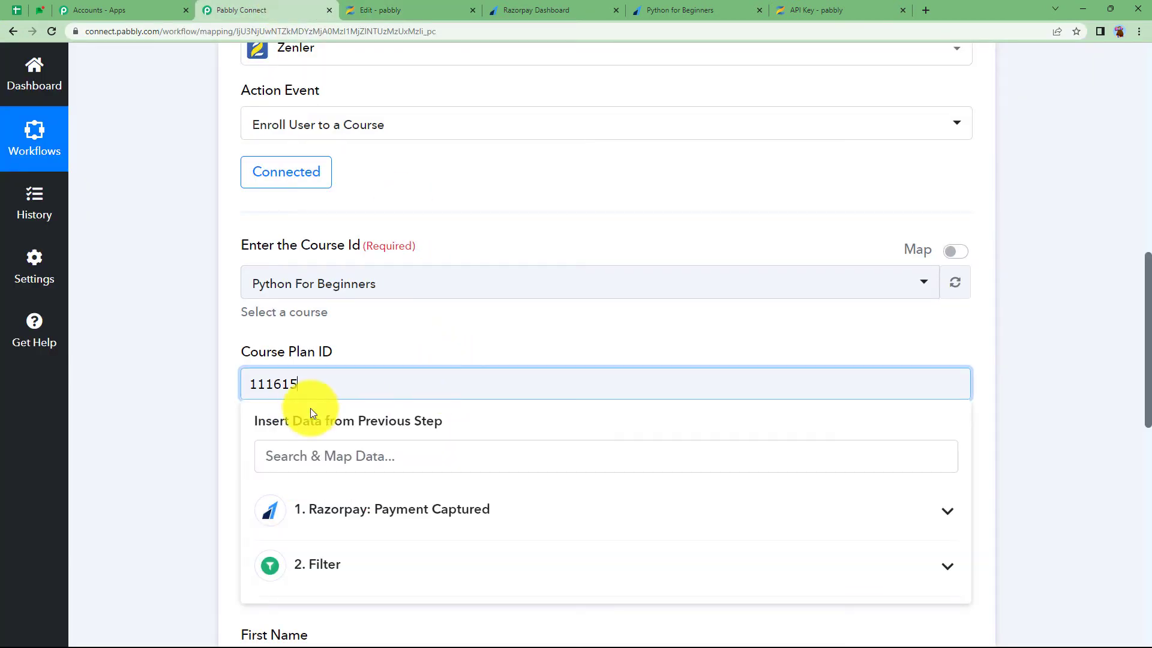
pyautogui.moveTo(298, 384); pyautogui.dragTo(210, 402)
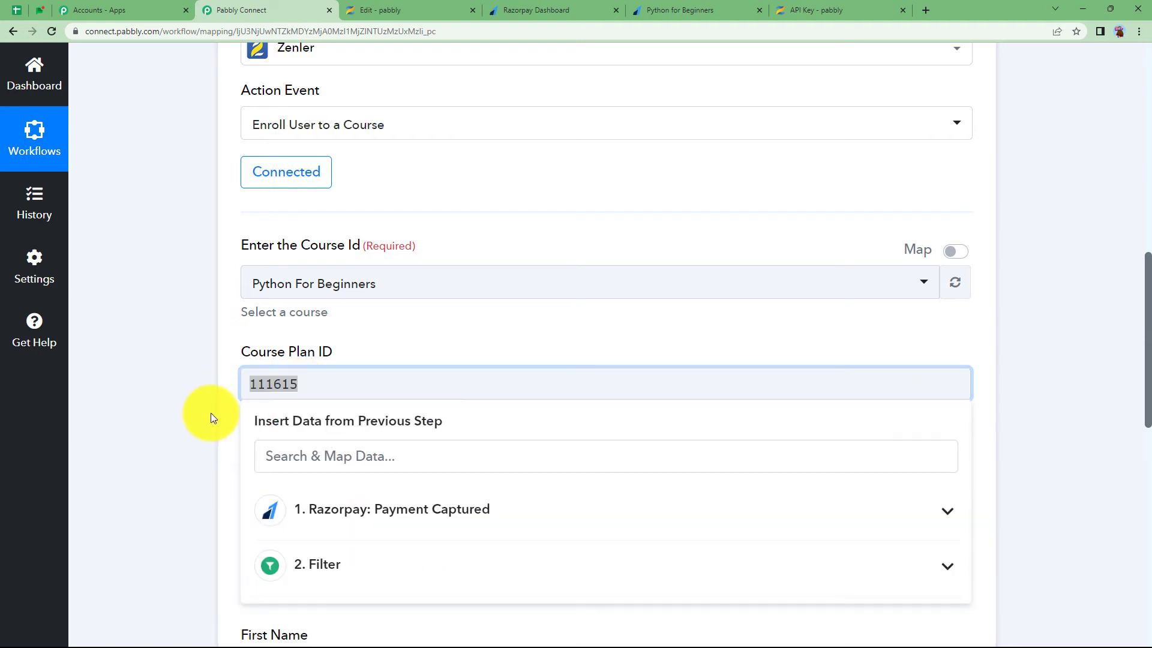
pyautogui.click(301, 381)
pyautogui.click(227, 412)
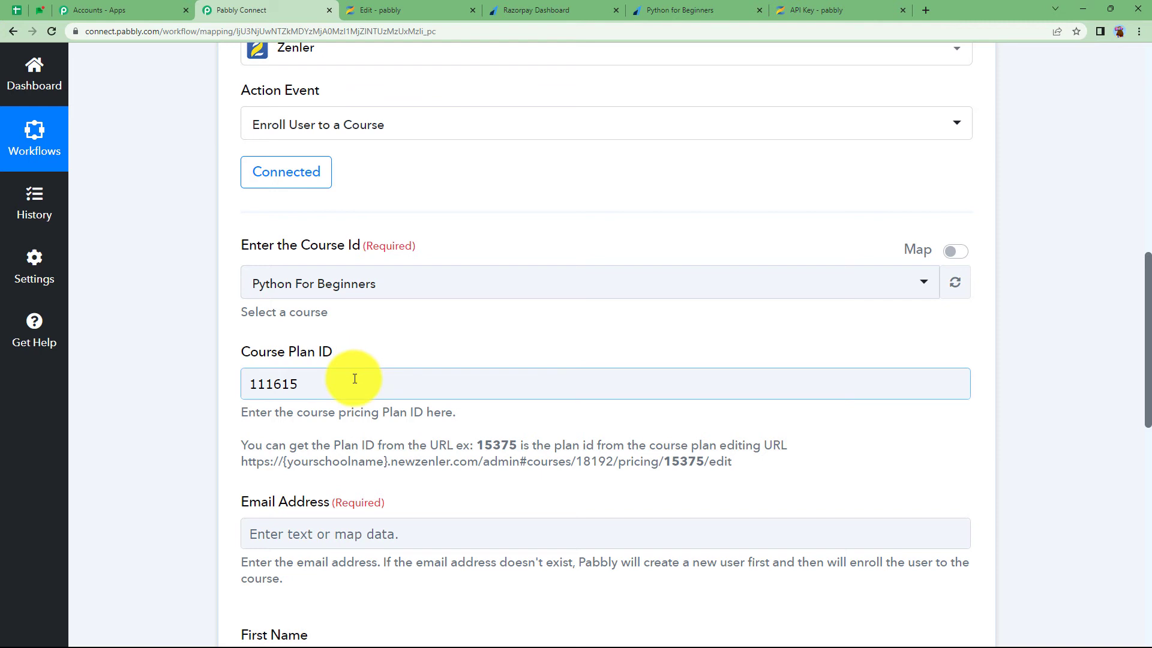
pyautogui.click(307, 387)
# Map the Razorpay Payment Captured notes email into Email Address
pyautogui.click(174, 464)
pyautogui.scroll(-5, 174, 463)
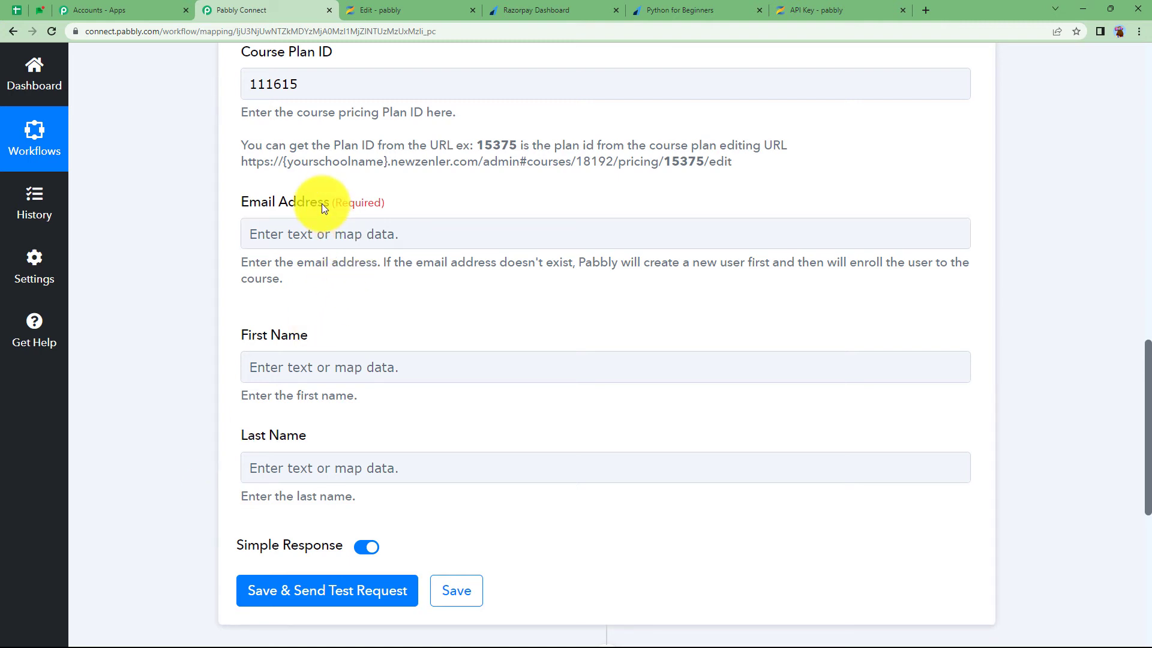
pyautogui.click(332, 223)
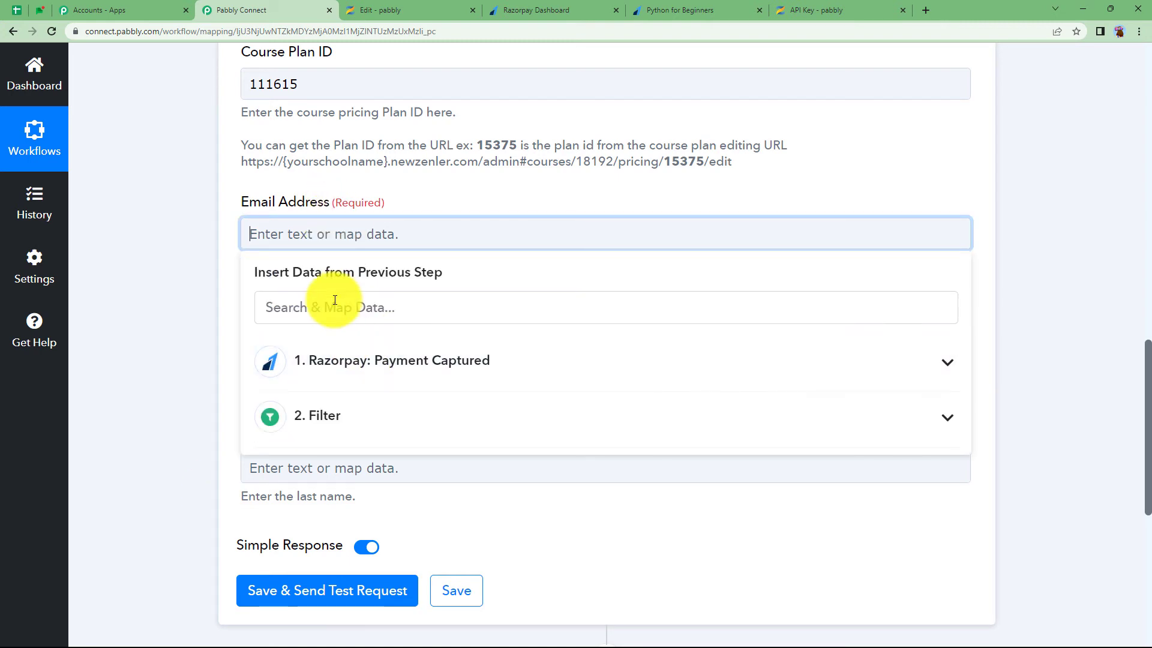
pyautogui.click(338, 304)
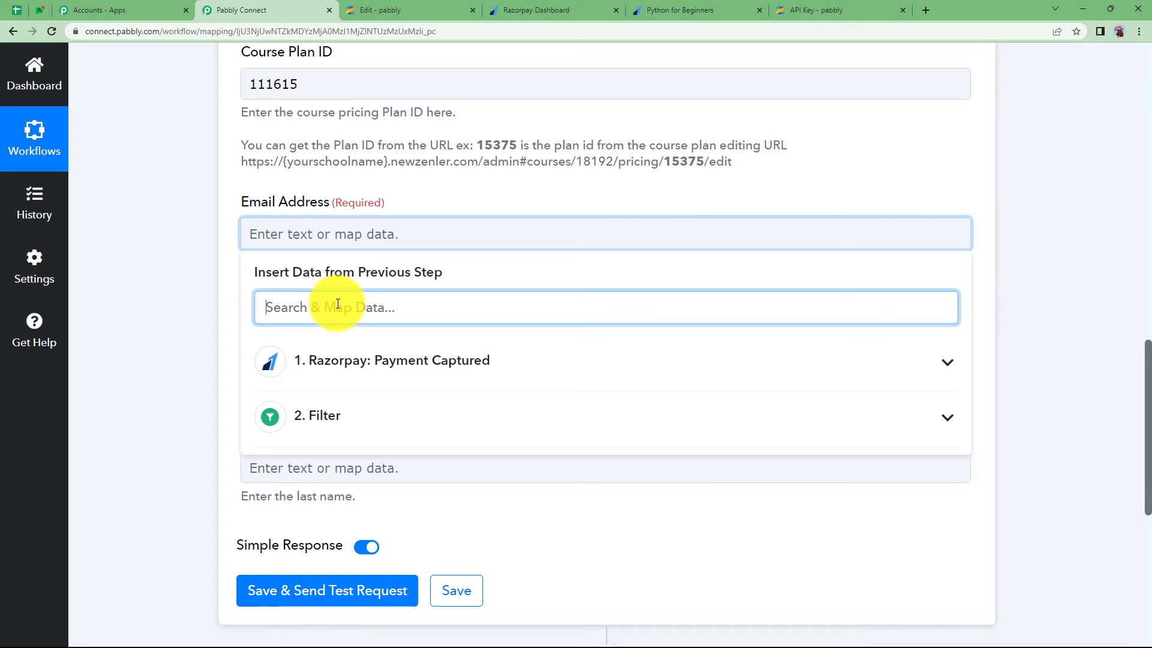
pyautogui.write('@')
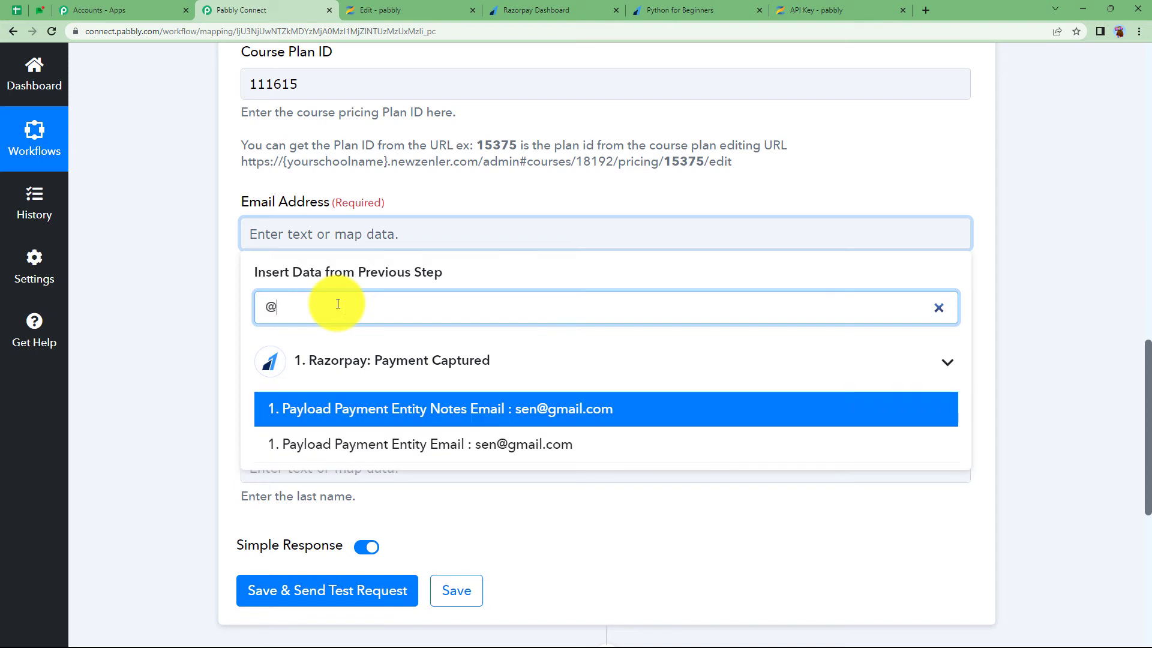
pyautogui.click(470, 412)
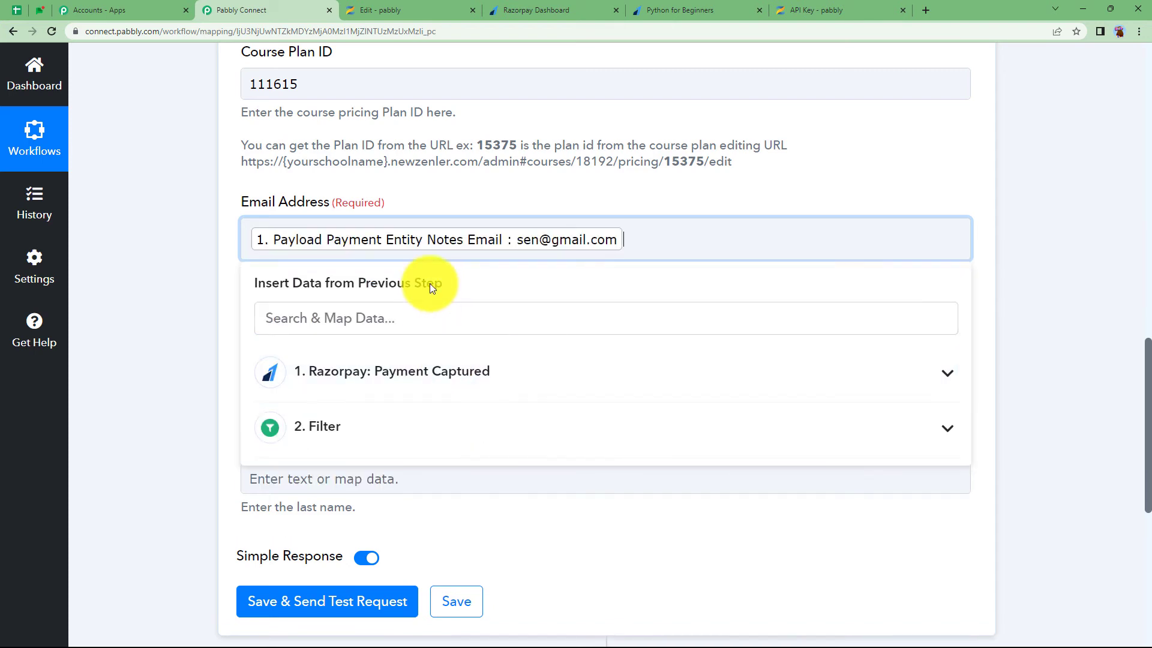
pyautogui.click(225, 393)
# Map the Razorpay notes first name into First Name
pyautogui.click(290, 379)
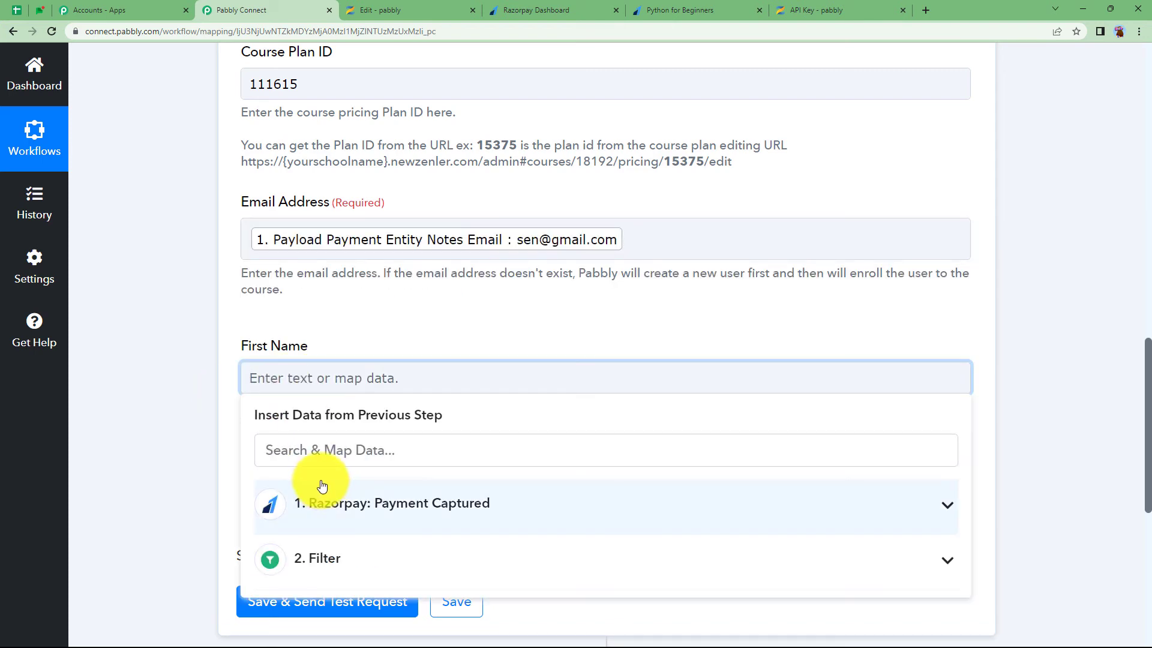
pyautogui.click(300, 499)
pyautogui.scroll(-4, 249, 476)
pyautogui.scroll(-4, 350, 481)
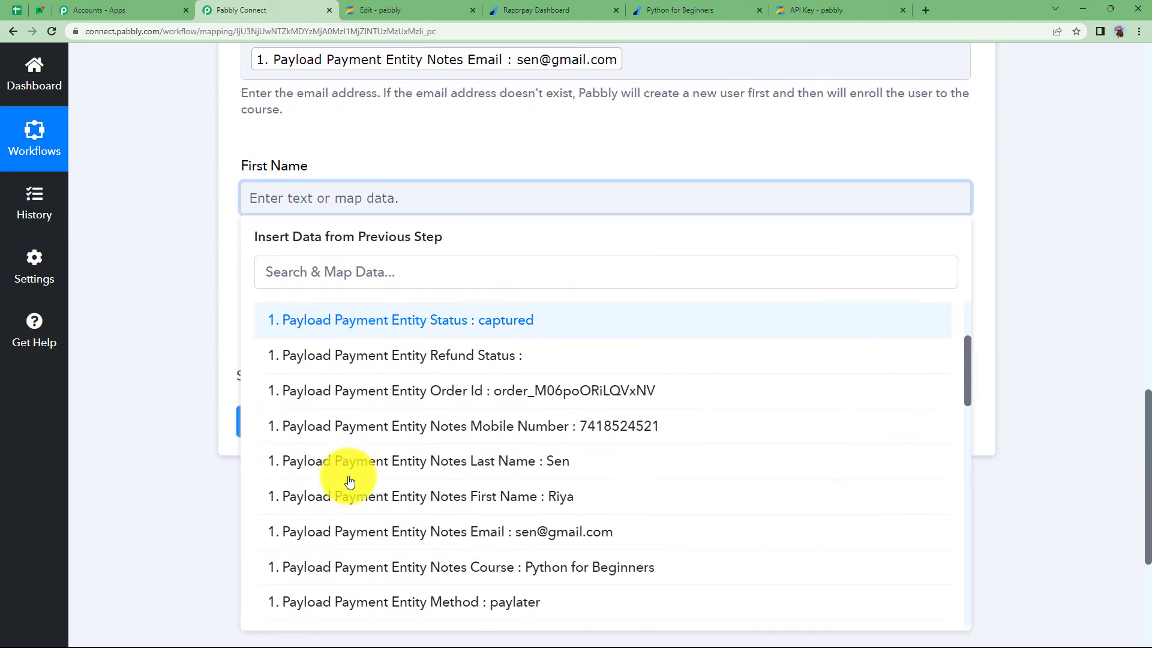
pyautogui.click(354, 412)
pyautogui.click(182, 408)
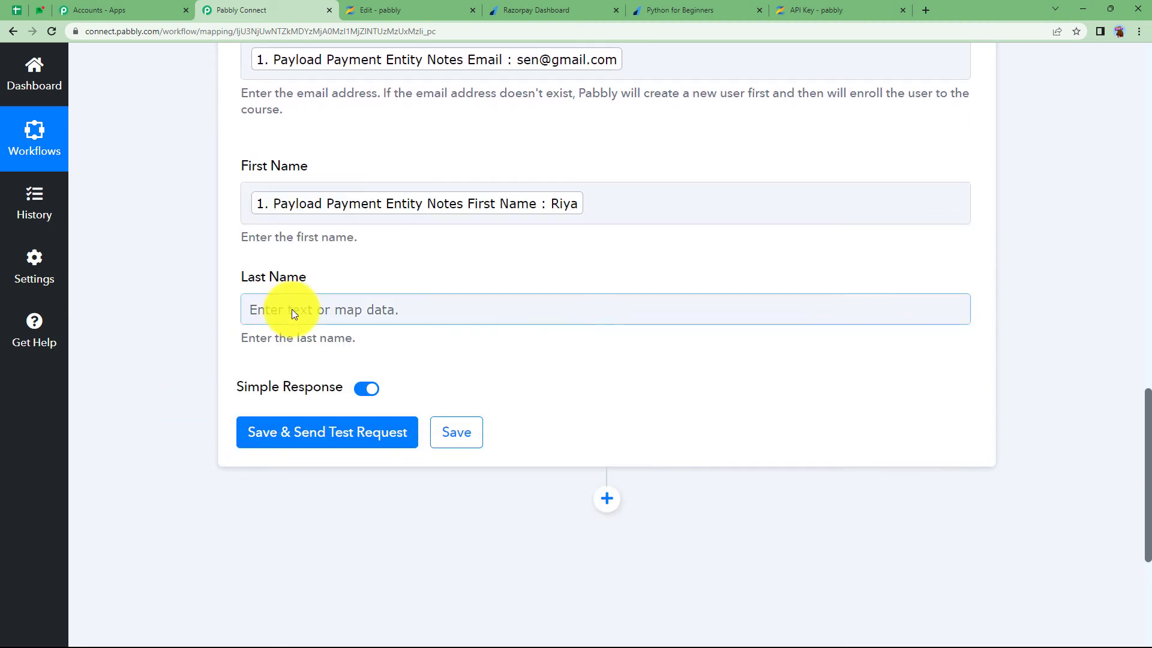
# Map the Razorpay notes last name into Last Name
pyautogui.click(288, 309)
pyautogui.click(342, 440)
pyautogui.click(334, 390)
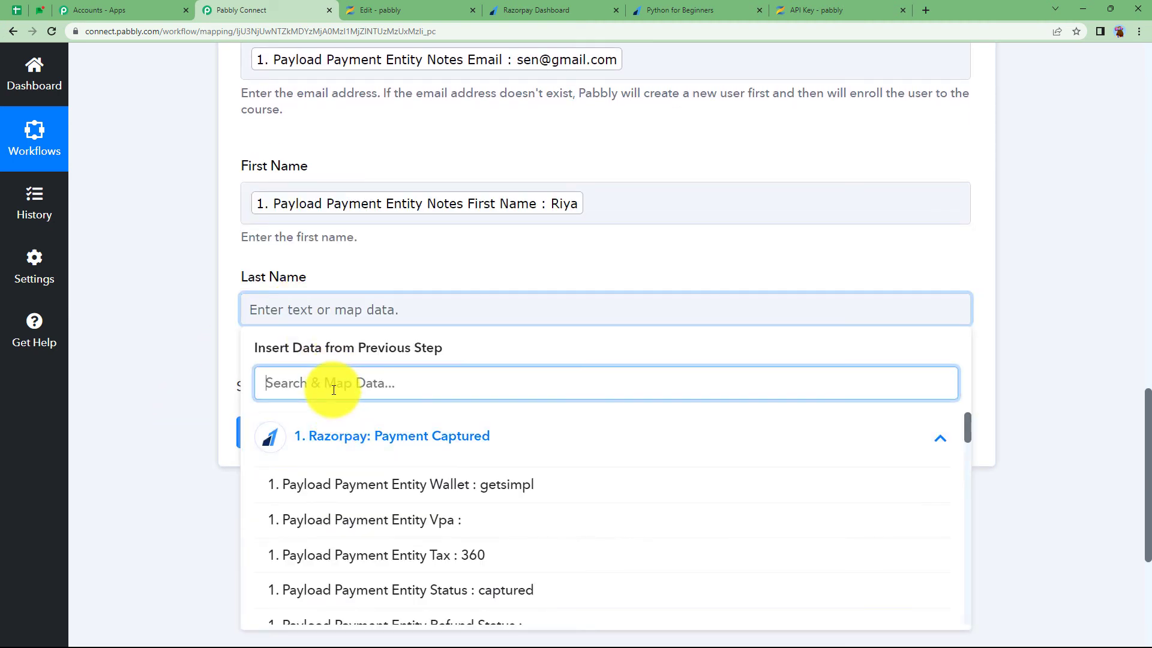
pyautogui.write('se')
pyautogui.click(334, 412)
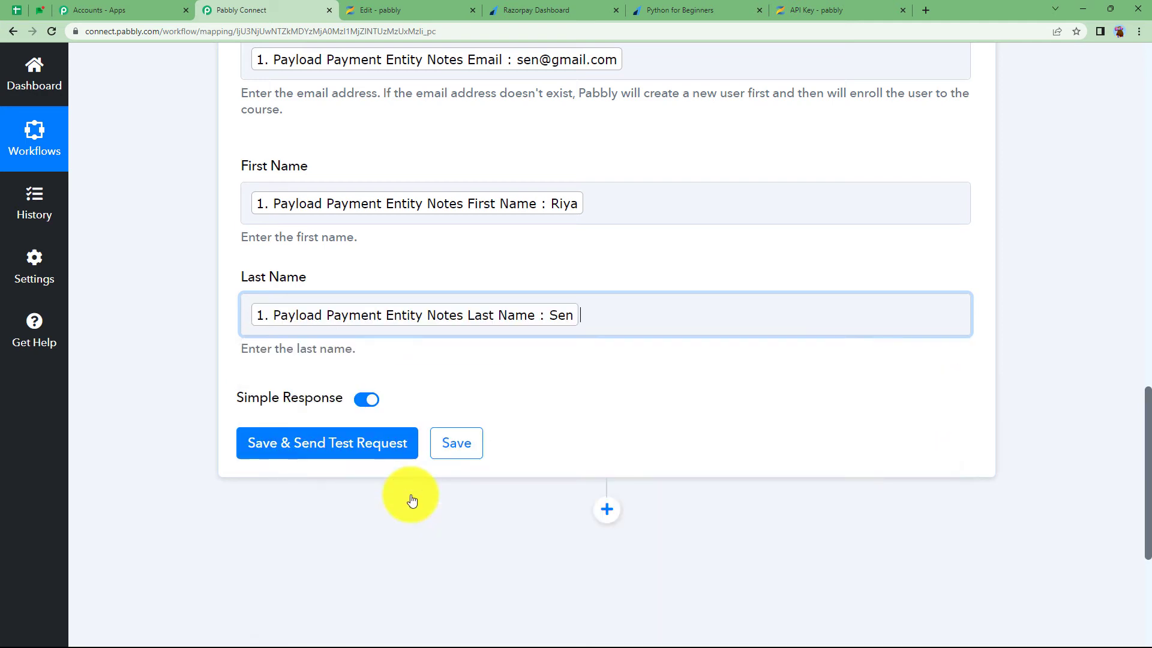
pyautogui.click(198, 378)
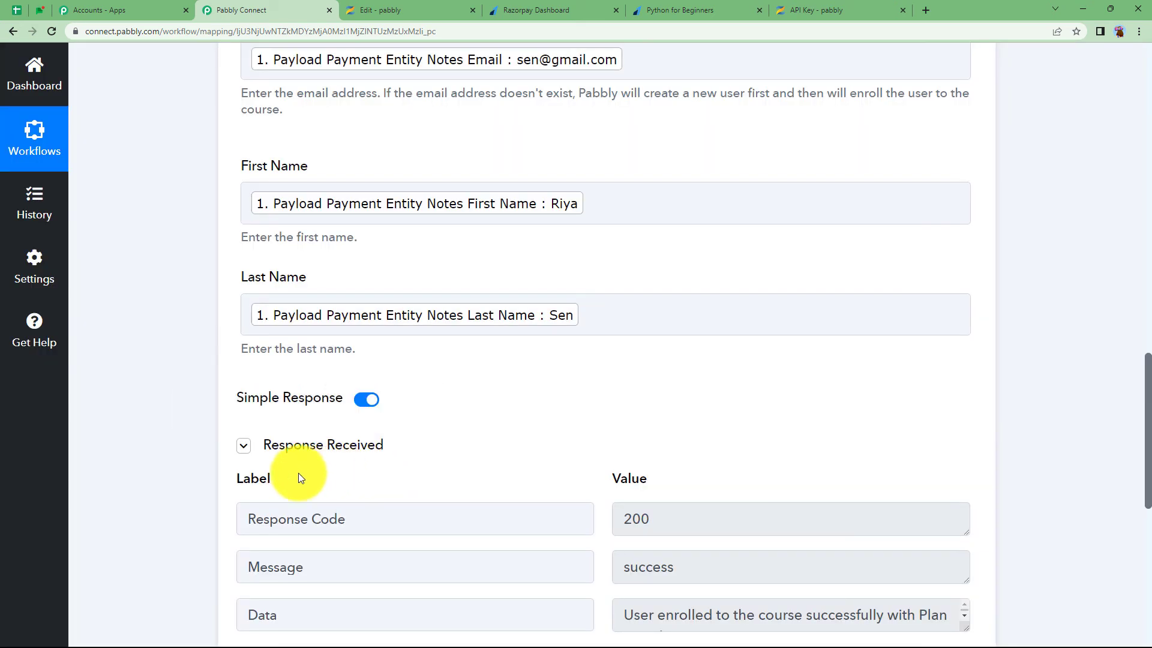
# Read the test response confirming enrolment in plan Monday.com, then go to the Zenler pricing tab
pyautogui.scroll(-2, 309, 431)
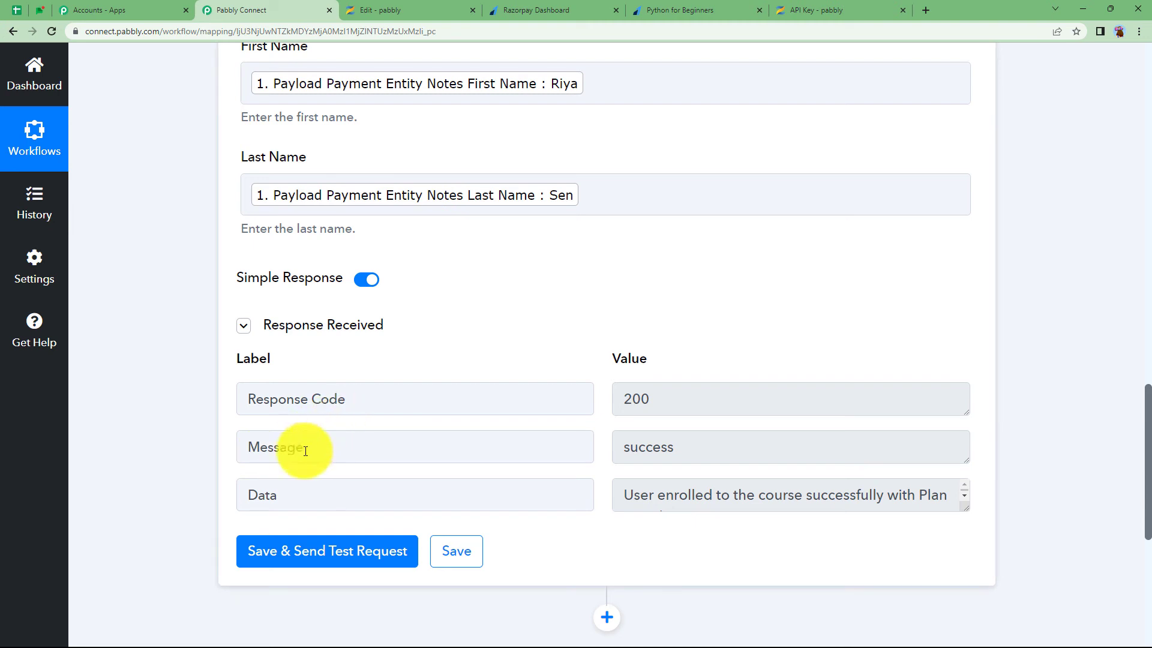
pyautogui.scroll(-2, 489, 480)
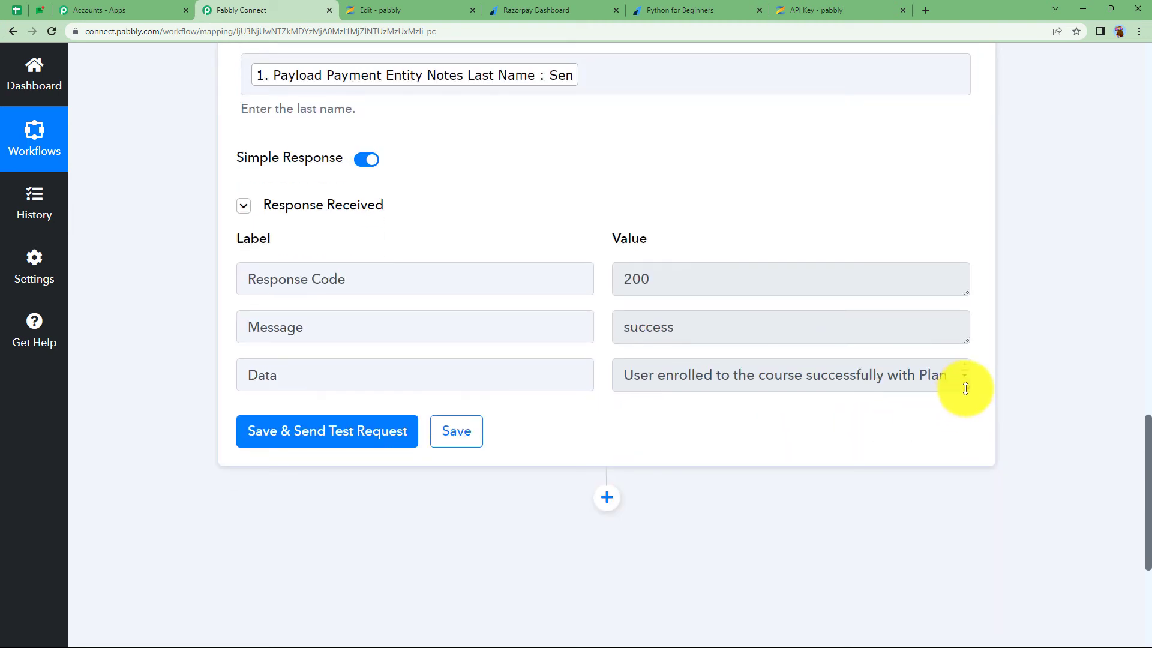
pyautogui.moveTo(965, 388); pyautogui.dragTo(953, 414)
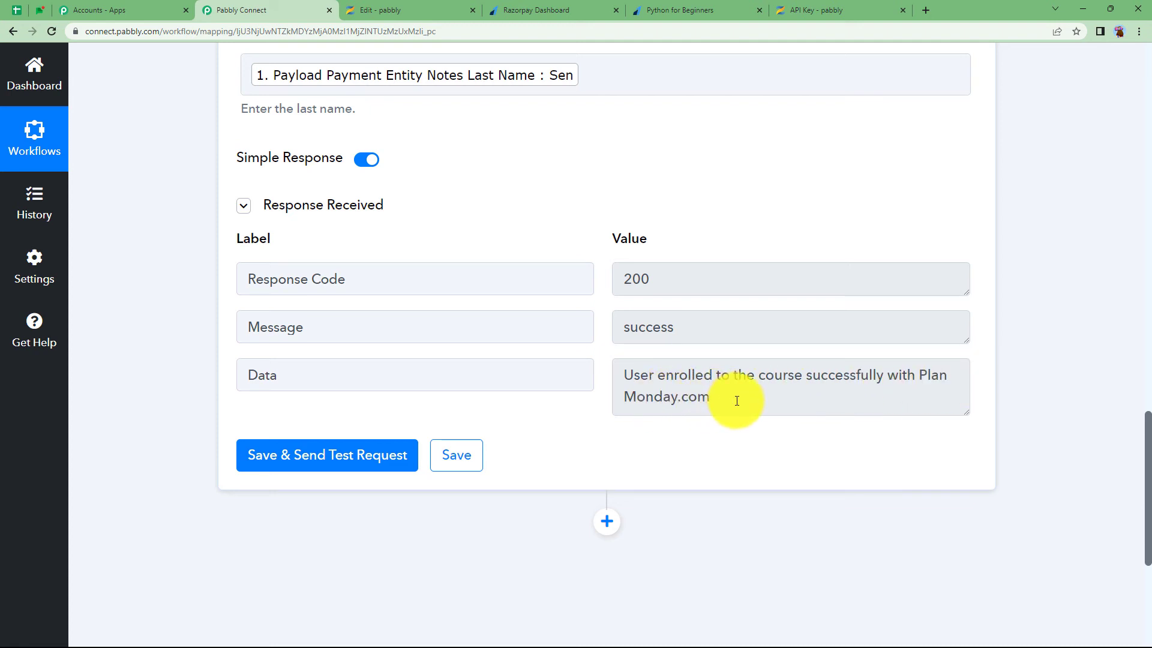
pyautogui.moveTo(737, 401); pyautogui.dragTo(627, 410)
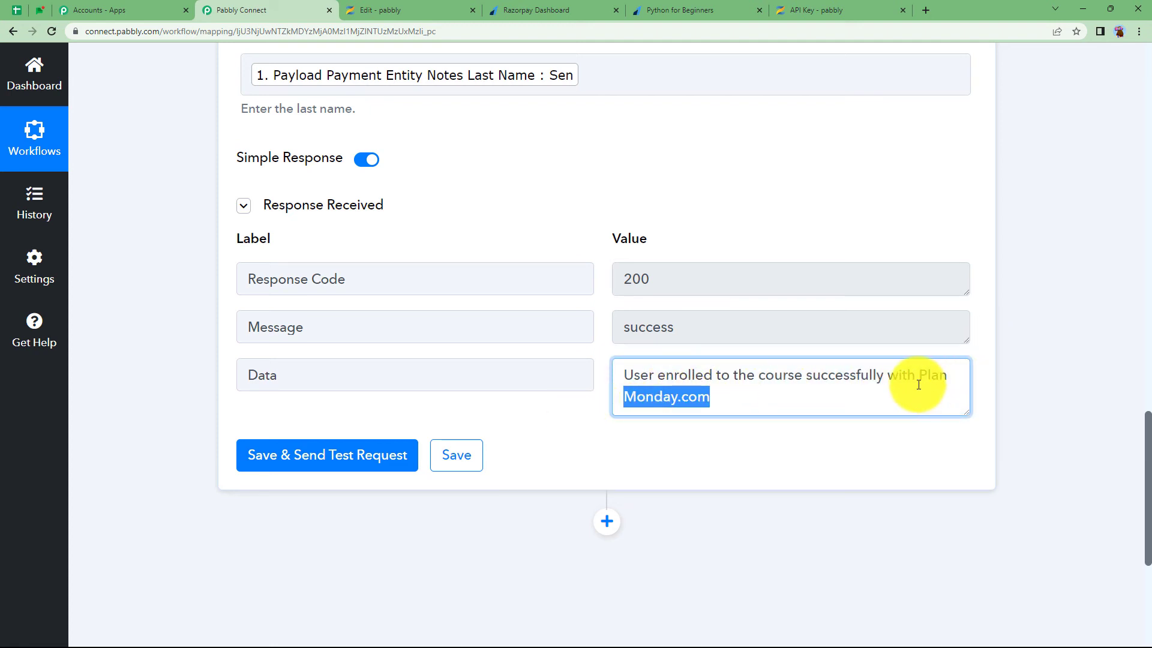
pyautogui.scroll(3, 768, 373)
pyautogui.click(420, 10)
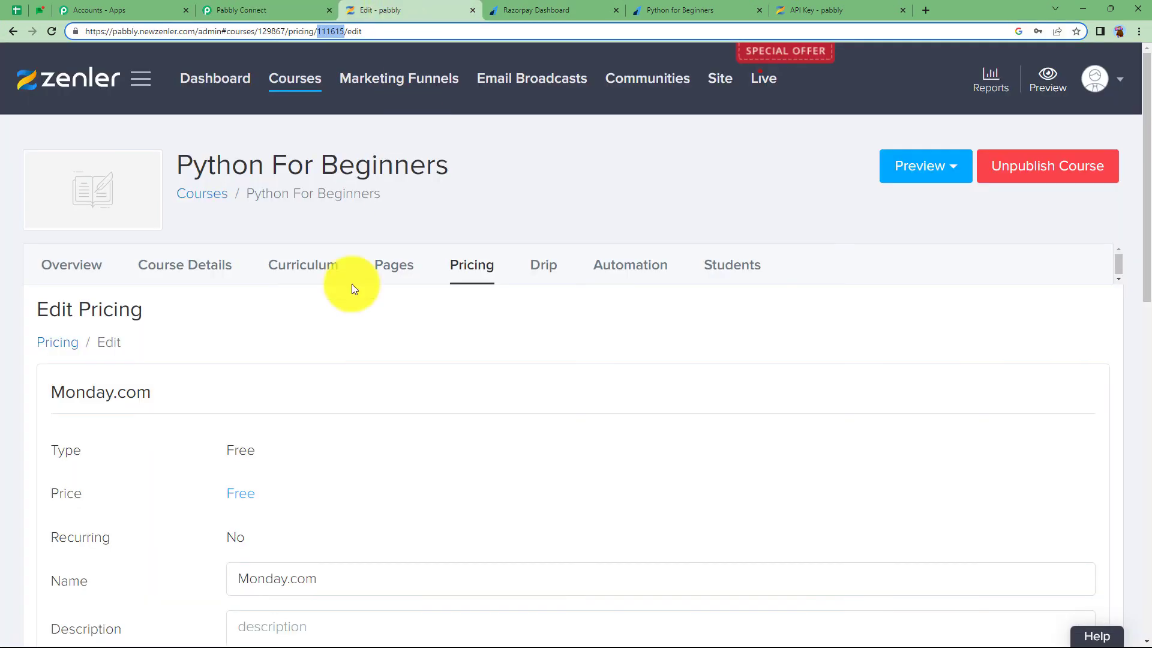
# Check the Python For Beginners students list for the new test buyer, then go back to Pabbly
pyautogui.click(159, 267)
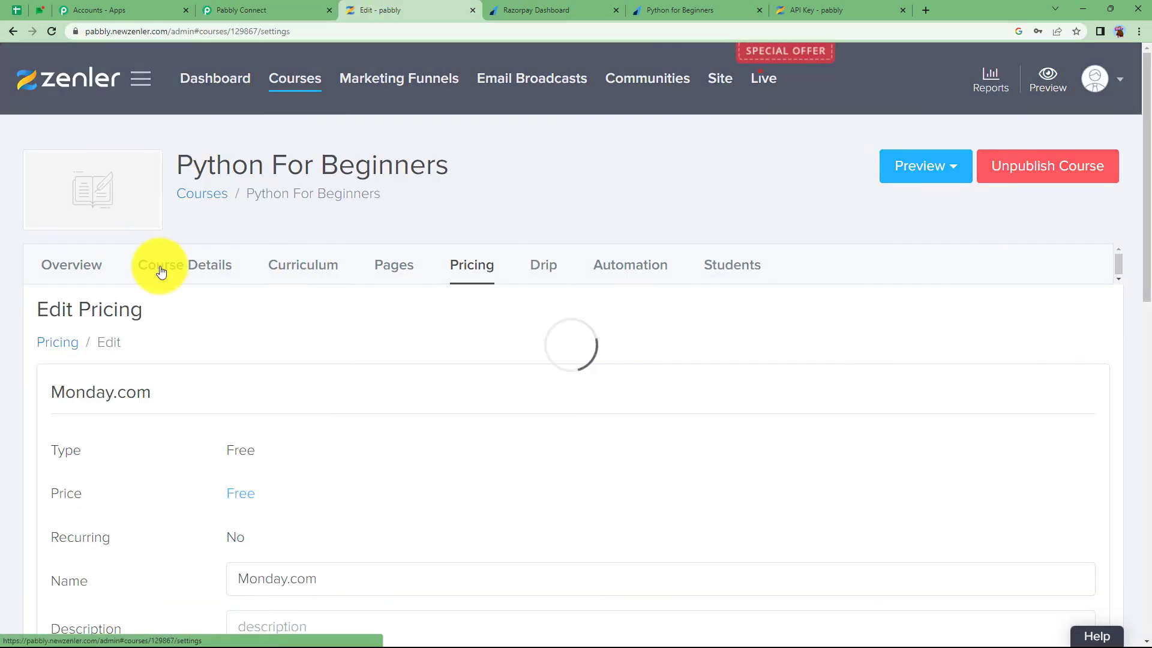
pyautogui.scroll(-6, 190, 431)
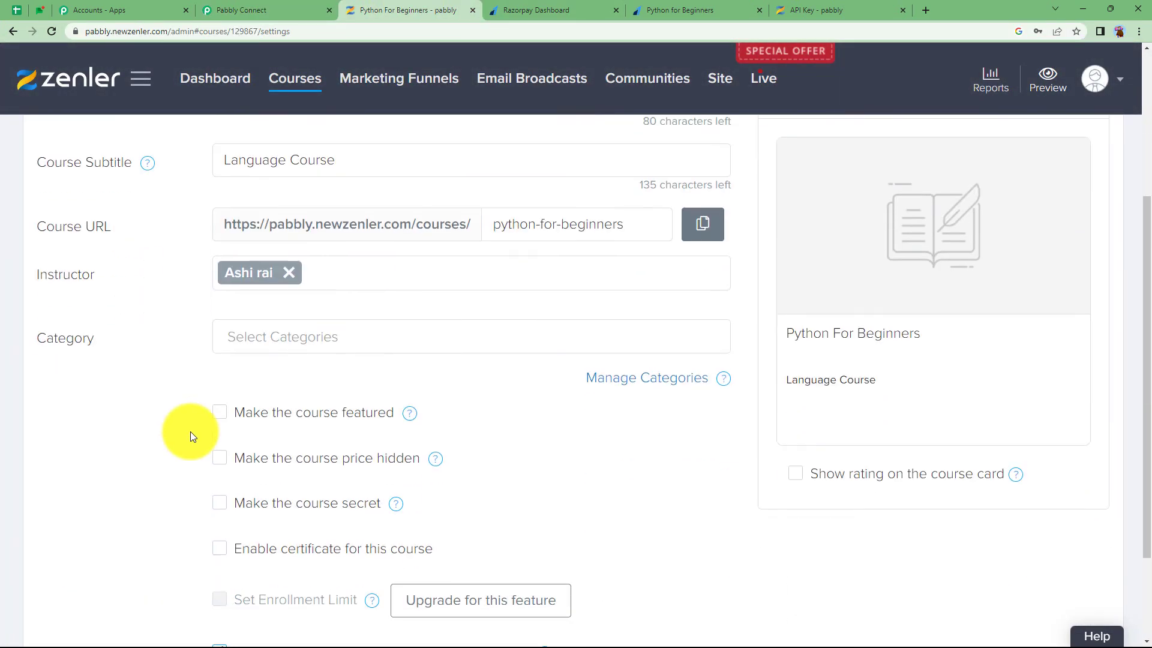
pyautogui.scroll(6, 189, 430)
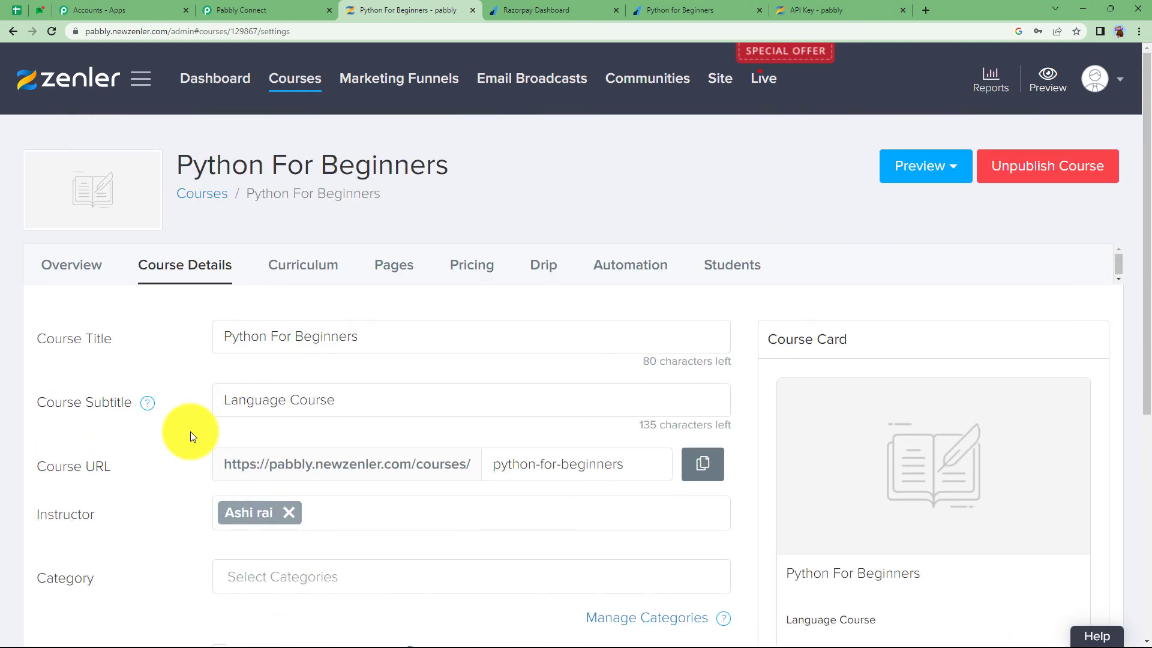
pyautogui.click(711, 266)
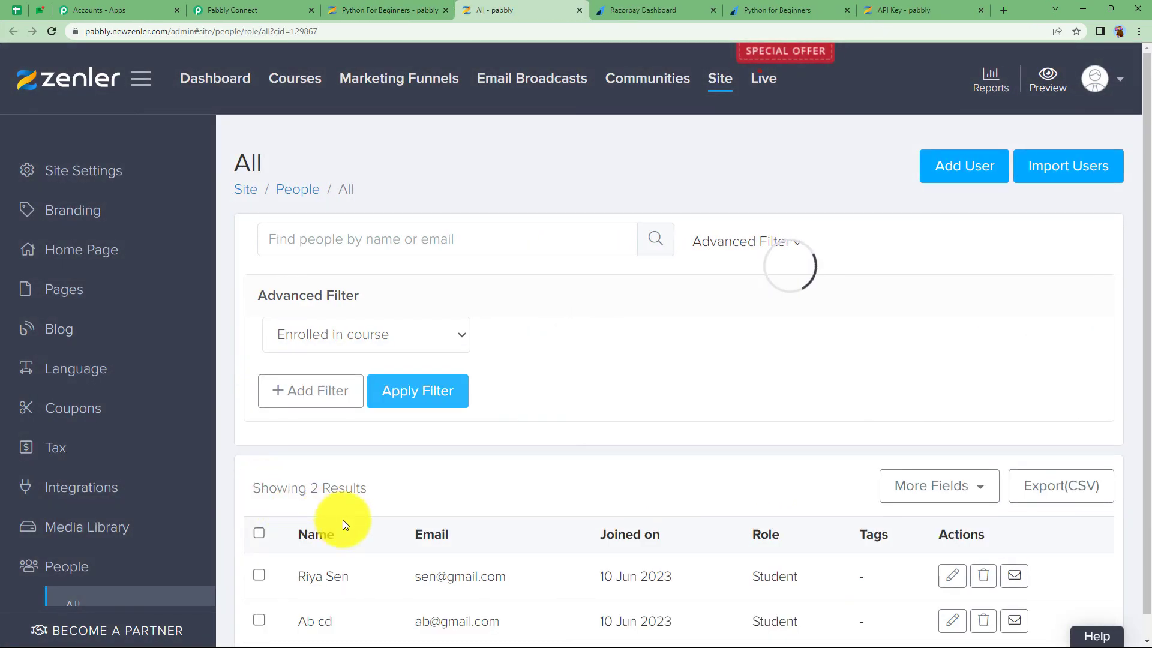
pyautogui.click(557, 549)
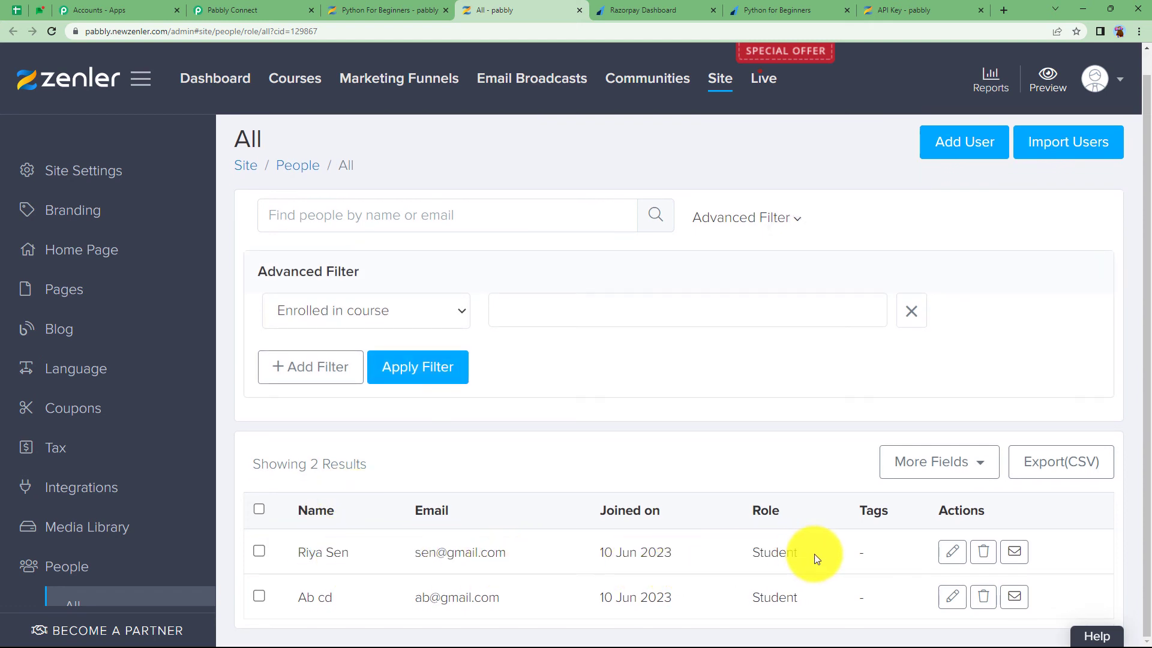
pyautogui.click(246, 10)
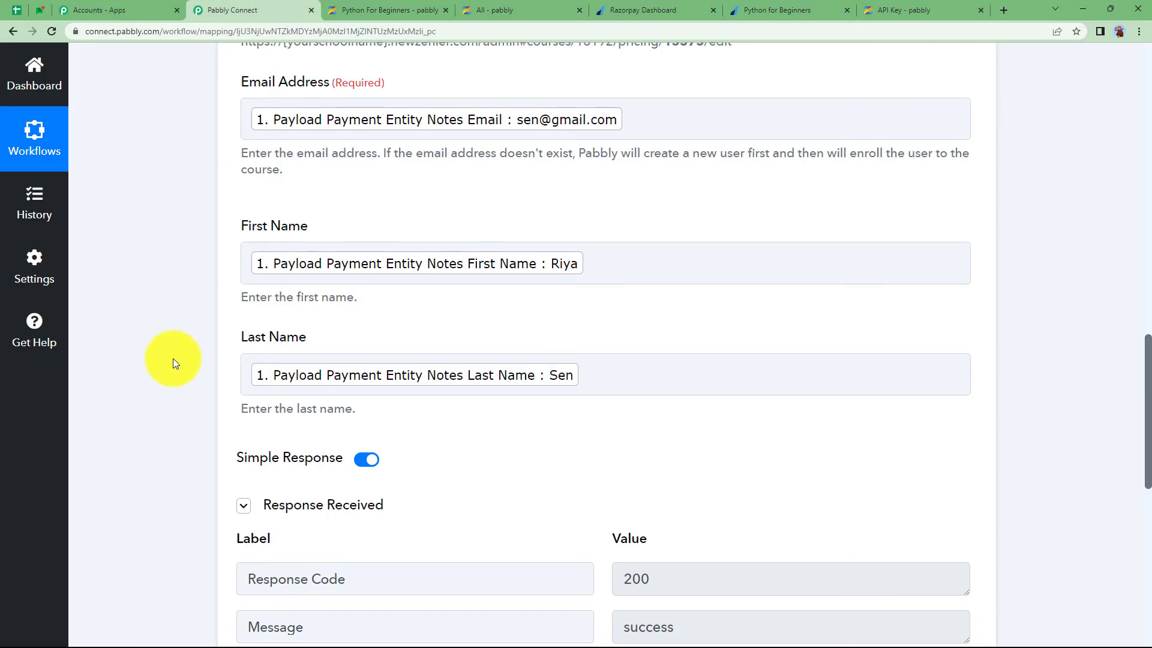
# Collapse the Zenler step and scroll up to view the whole Razorpay–Filter–Zenler workflow
pyautogui.scroll(10, 160, 365)
pyautogui.scroll(3, 160, 364)
pyautogui.click(424, 304)
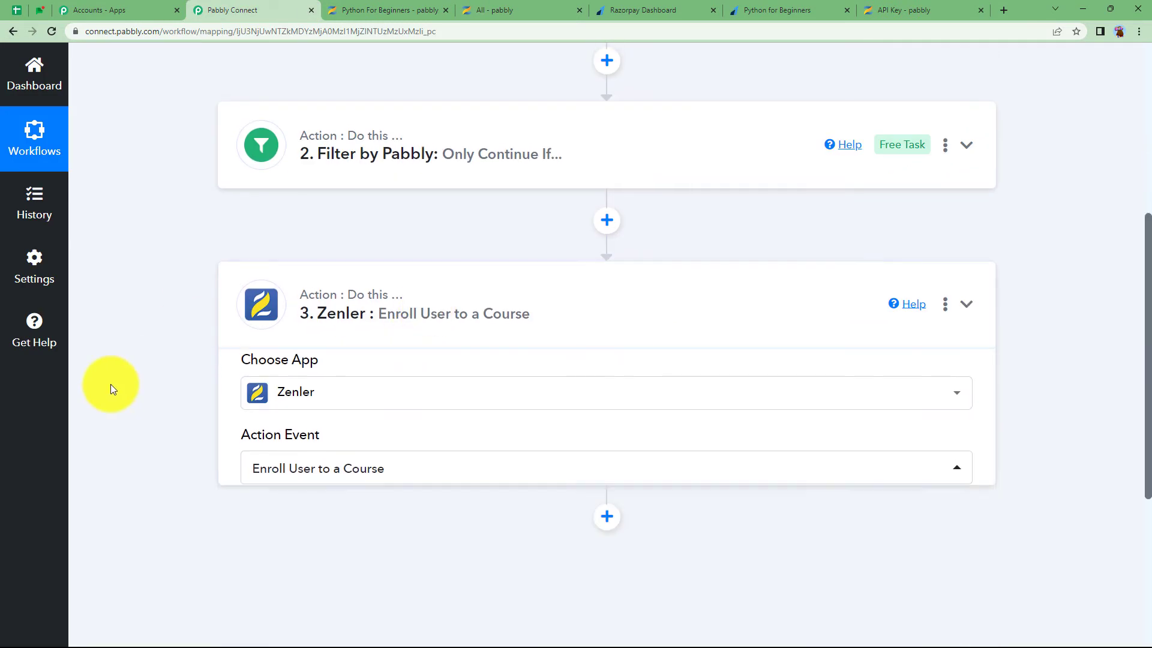
pyautogui.scroll(4, 111, 384)
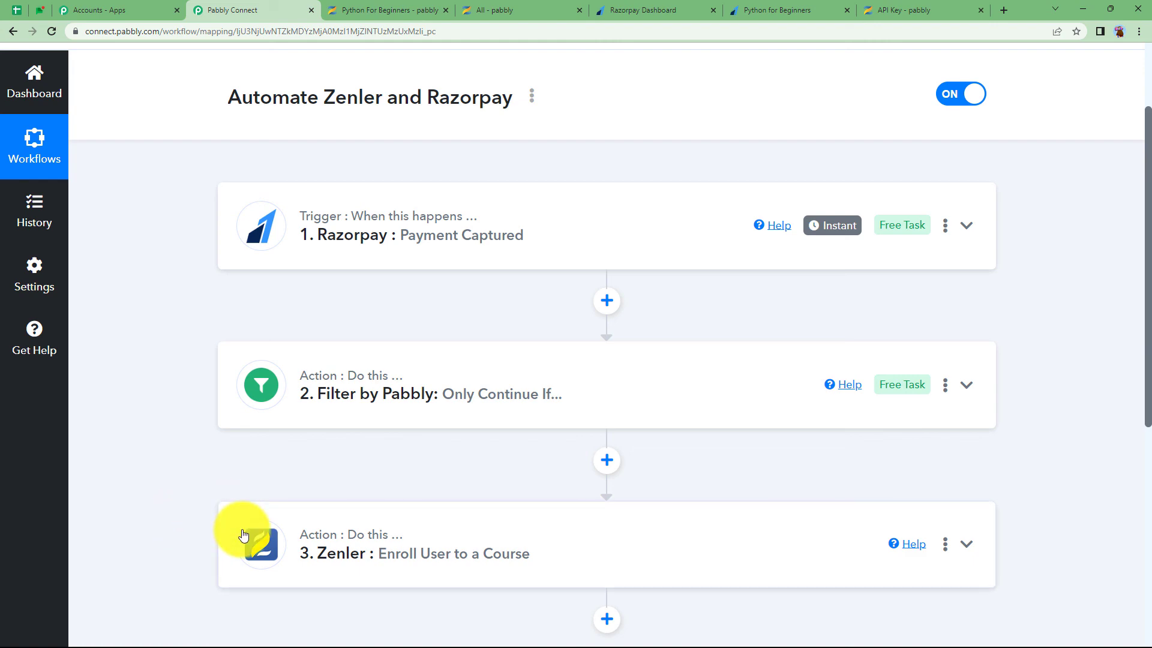
pyautogui.moveTo(302, 538)
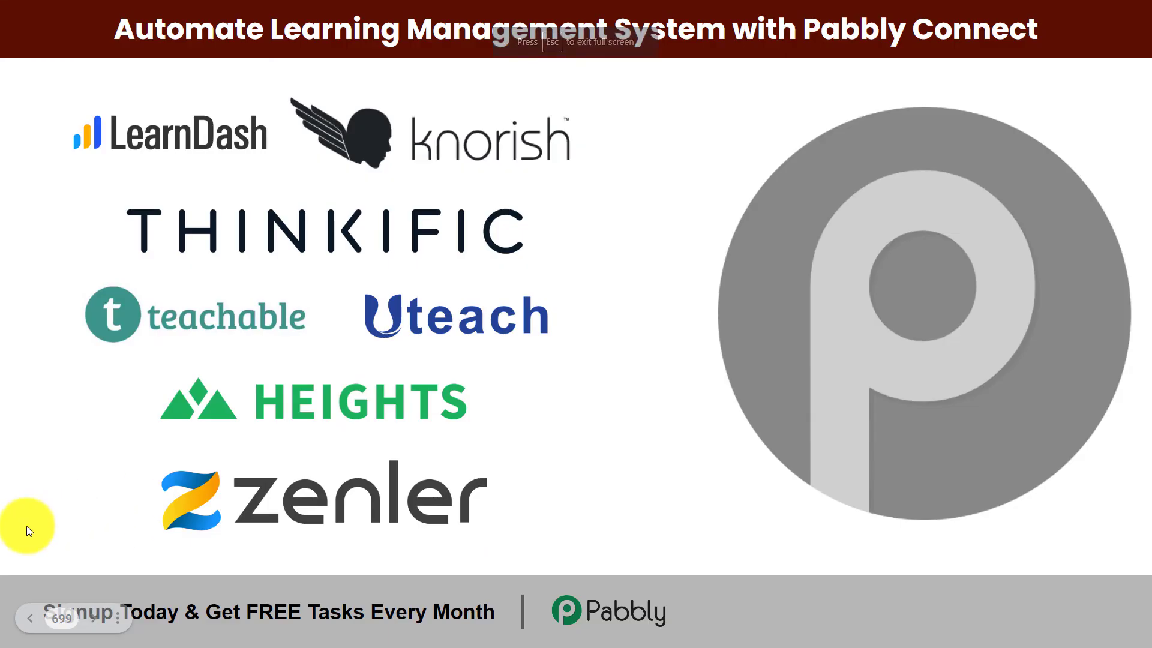